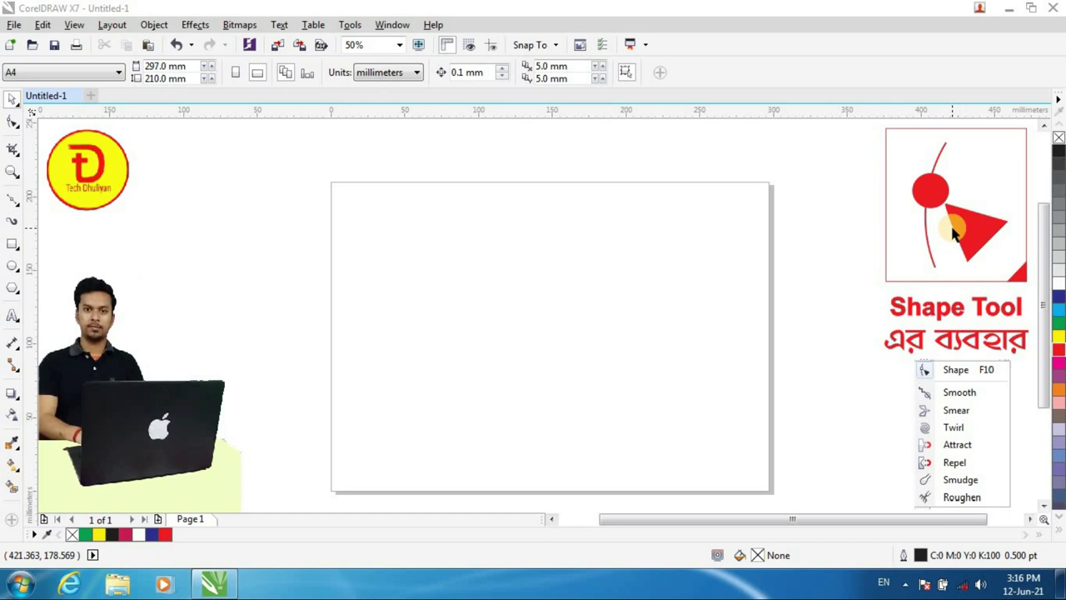
# Draw a rectangle about 76 × 52 mm in the upper-left corner of the page.
pyautogui.click(17, 125)
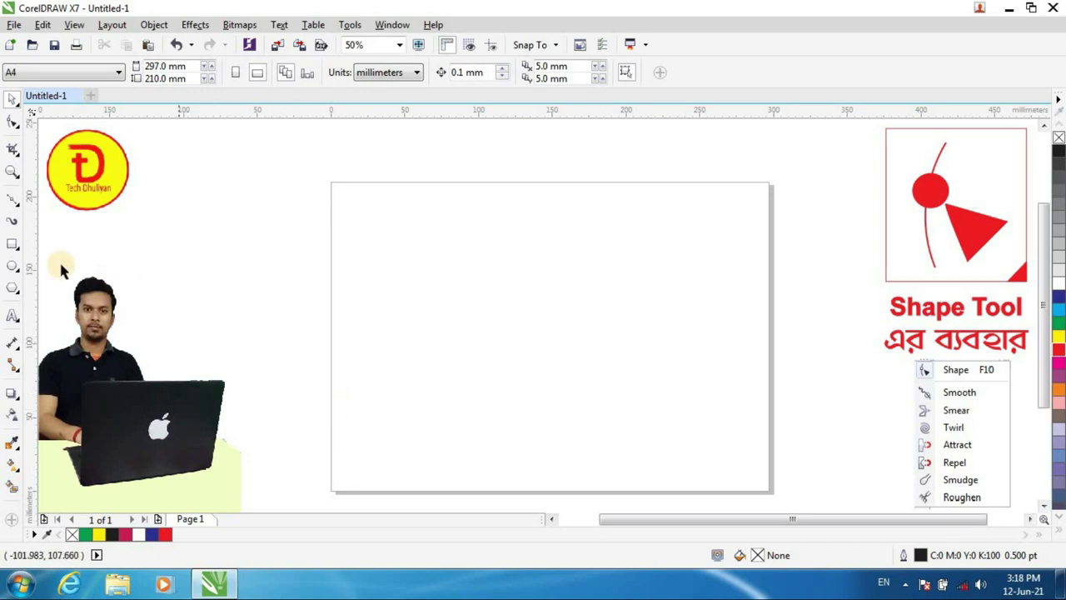
pyautogui.click(12, 246)
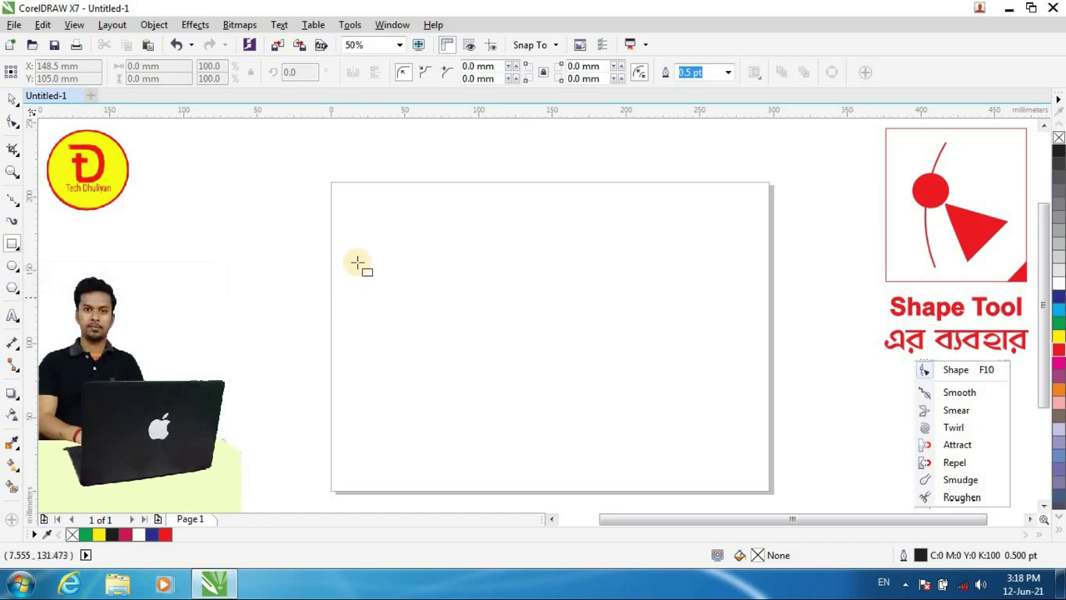
pyautogui.moveTo(339, 197); pyautogui.dragTo(450, 272)
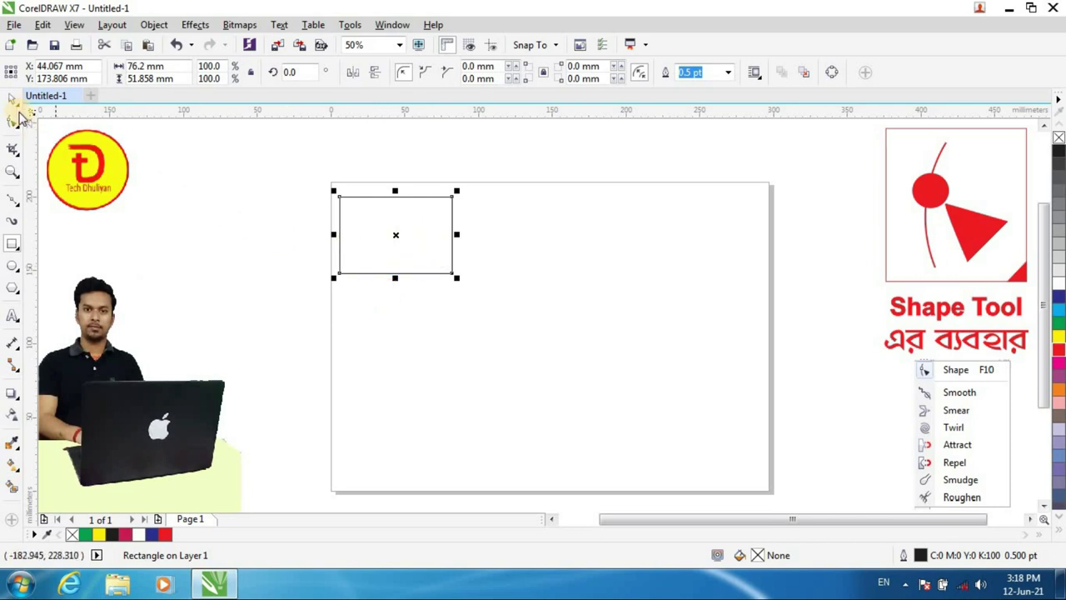
# Enlarge the rectangle proportionally to about 82.5 × 56.2 mm.
pyautogui.click(12, 99)
pyautogui.moveTo(425, 236)
pyautogui.mouseDown()
pyautogui.moveTo(578, 300)
pyautogui.moveTo(471, 264)
pyautogui.moveTo(424, 227)
pyautogui.mouseUp()
pyautogui.moveTo(460, 271); pyautogui.dragTo(464, 322)
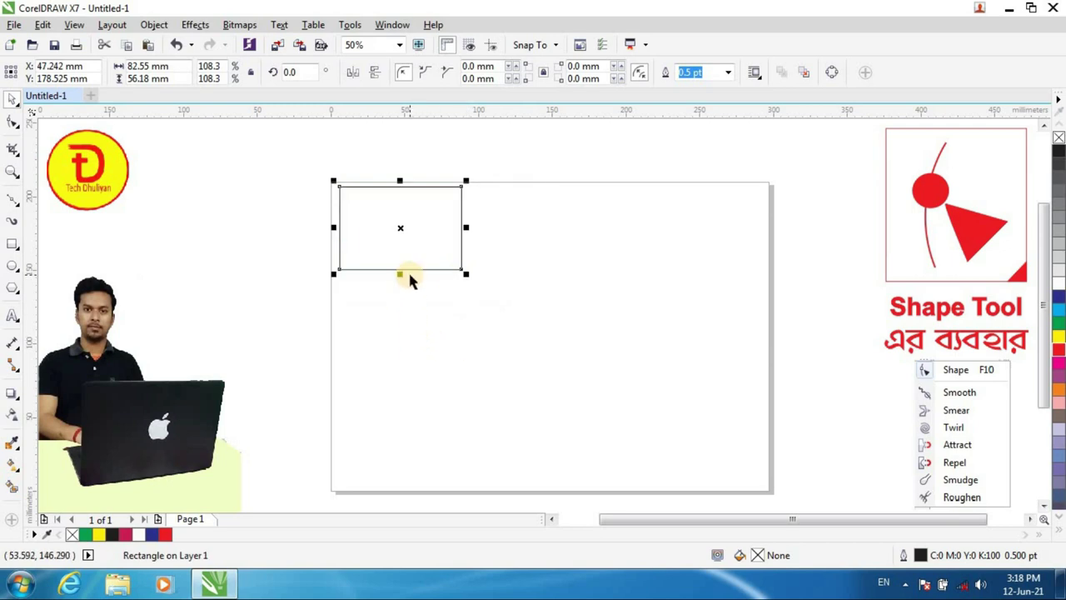
# Try outline widths of 1.5 pt, 3.0 pt and 8.0 pt on the rectangle.
pyautogui.click(11, 125)
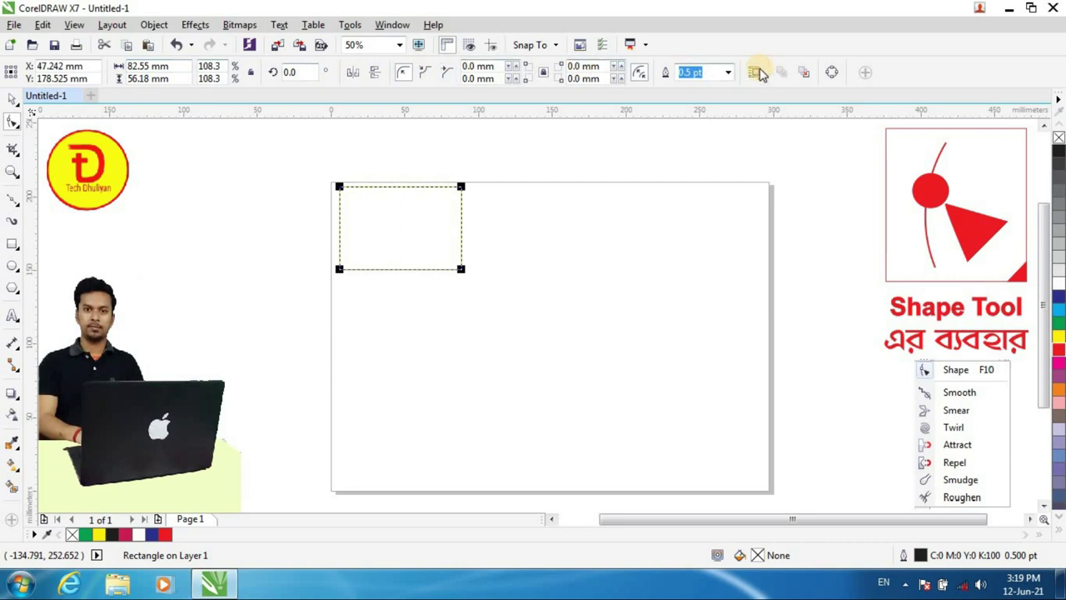
pyautogui.click(698, 75)
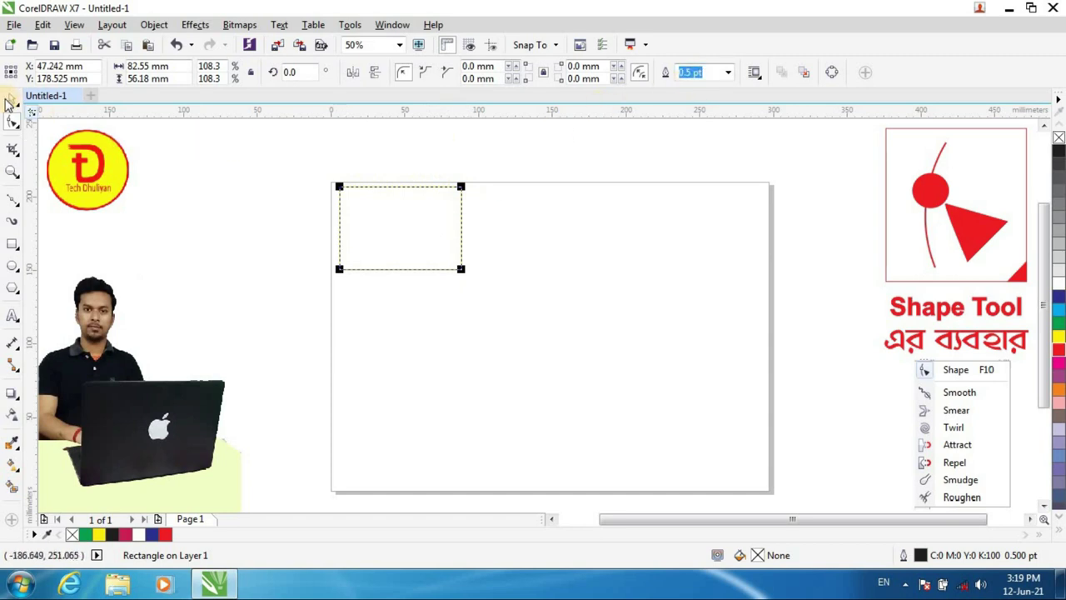
pyautogui.click(10, 99)
pyautogui.click(729, 73)
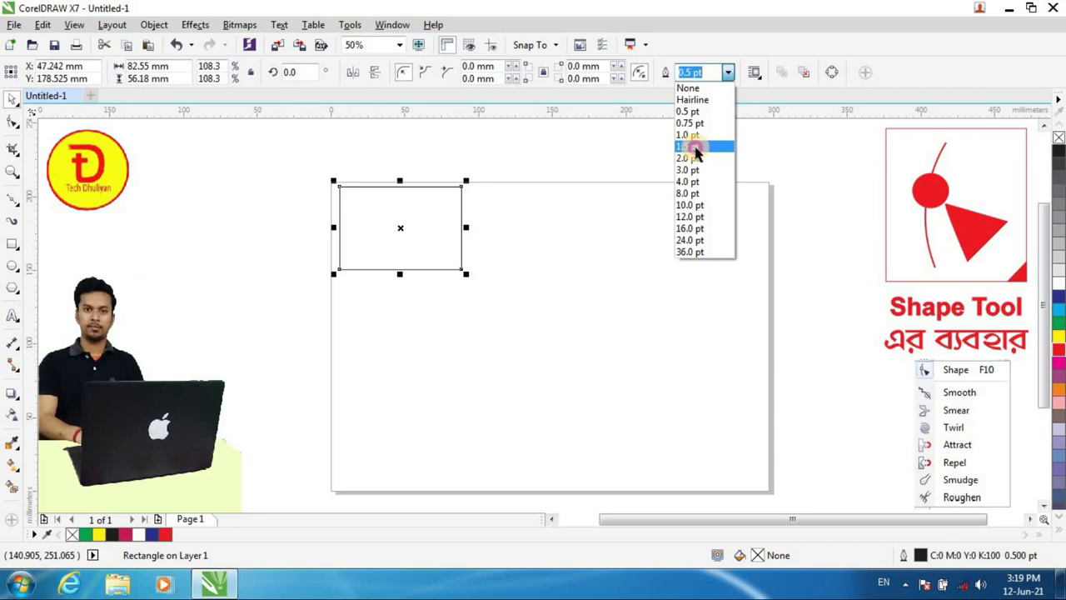
pyautogui.click(696, 150)
pyautogui.click(727, 73)
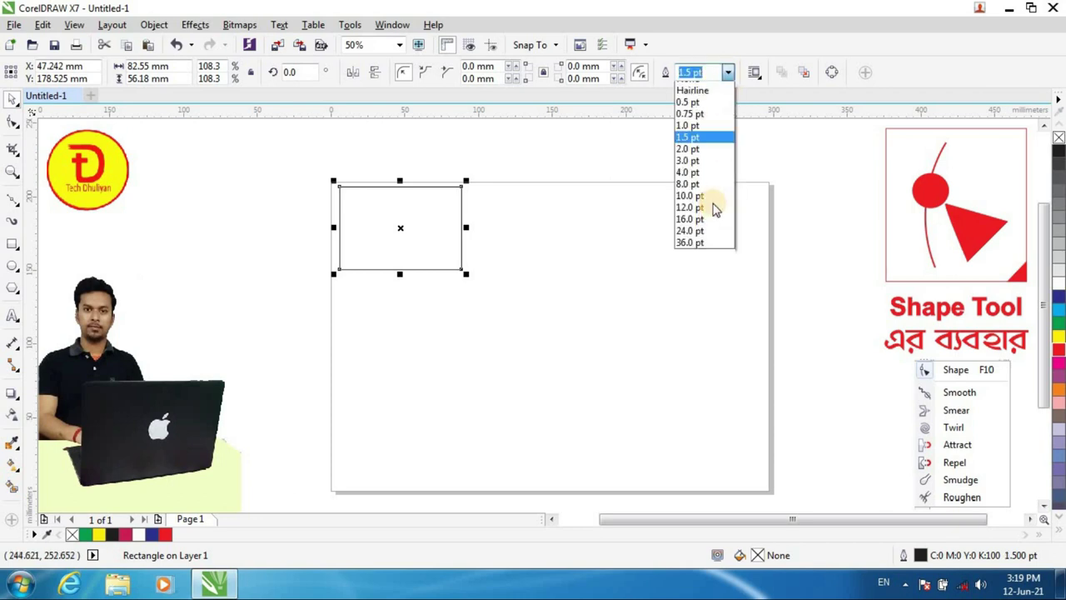
pyautogui.click(688, 170)
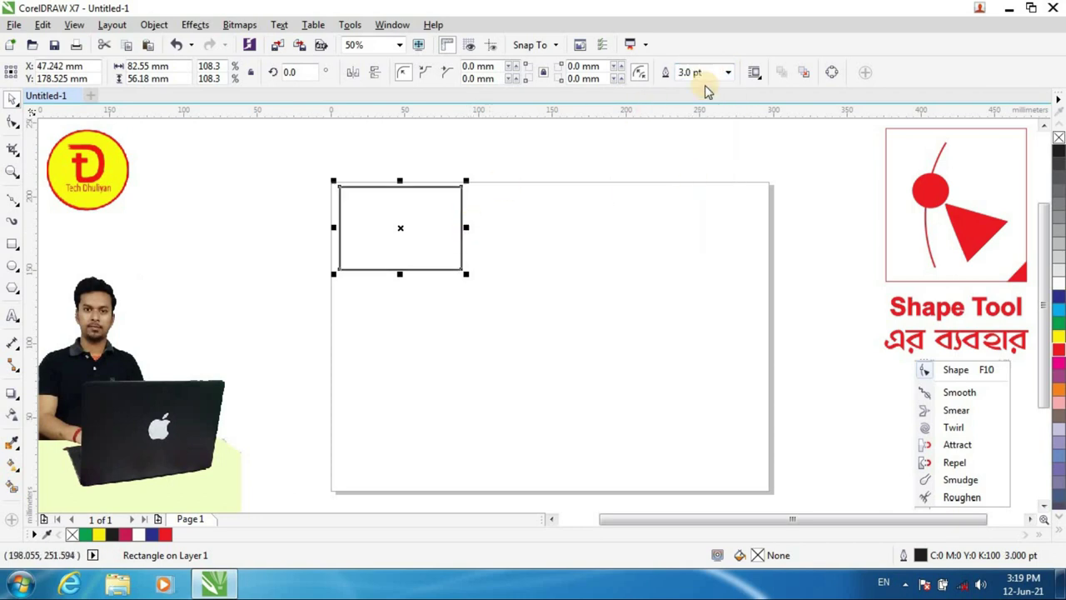
pyautogui.click(728, 72)
pyautogui.click(685, 193)
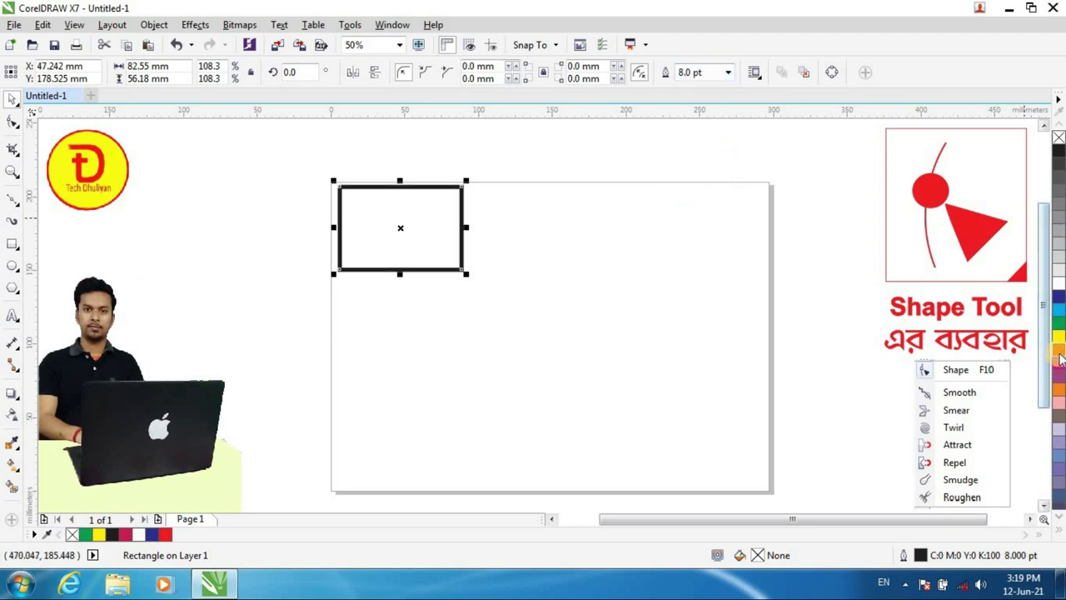
# Color the rectangle's outline green and set its width to 1.0 pt.
pyautogui.rightClick(1058, 356)
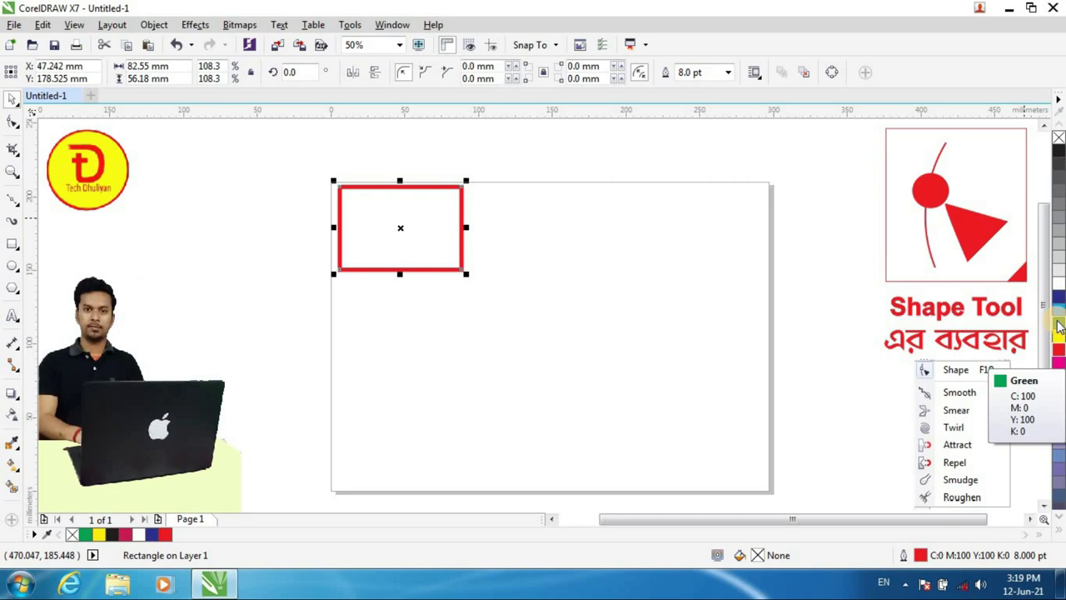
pyautogui.rightClick(1056, 320)
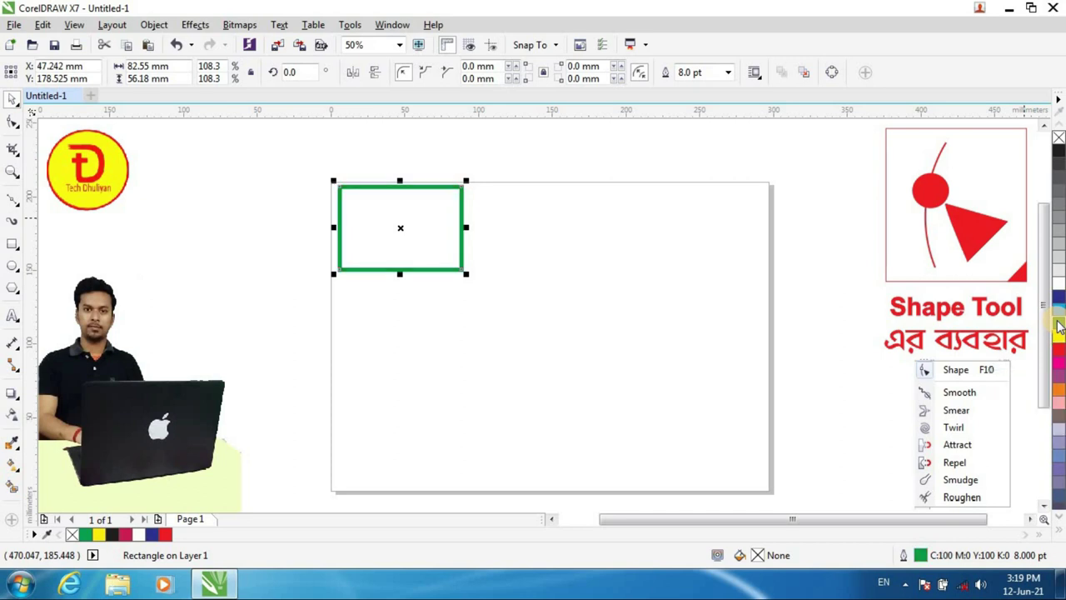
pyautogui.click(730, 73)
pyautogui.click(690, 167)
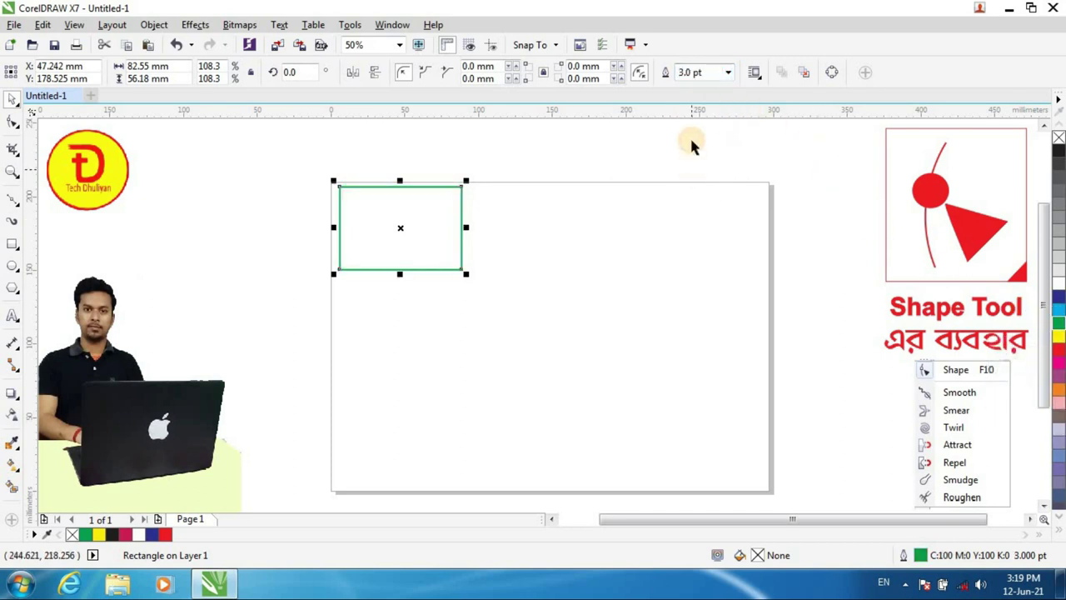
pyautogui.click(727, 73)
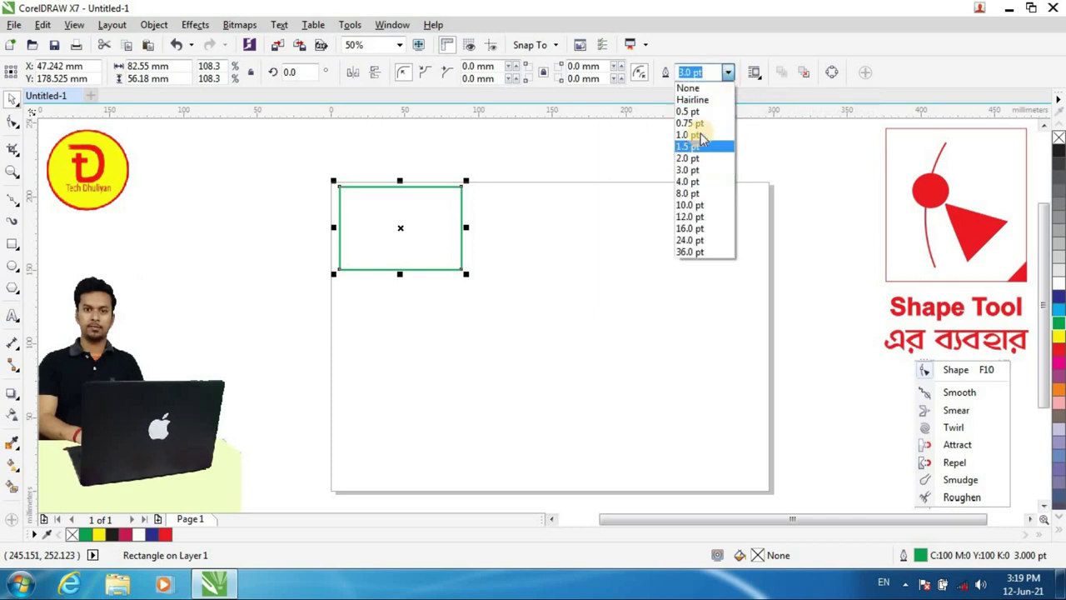
pyautogui.click(704, 135)
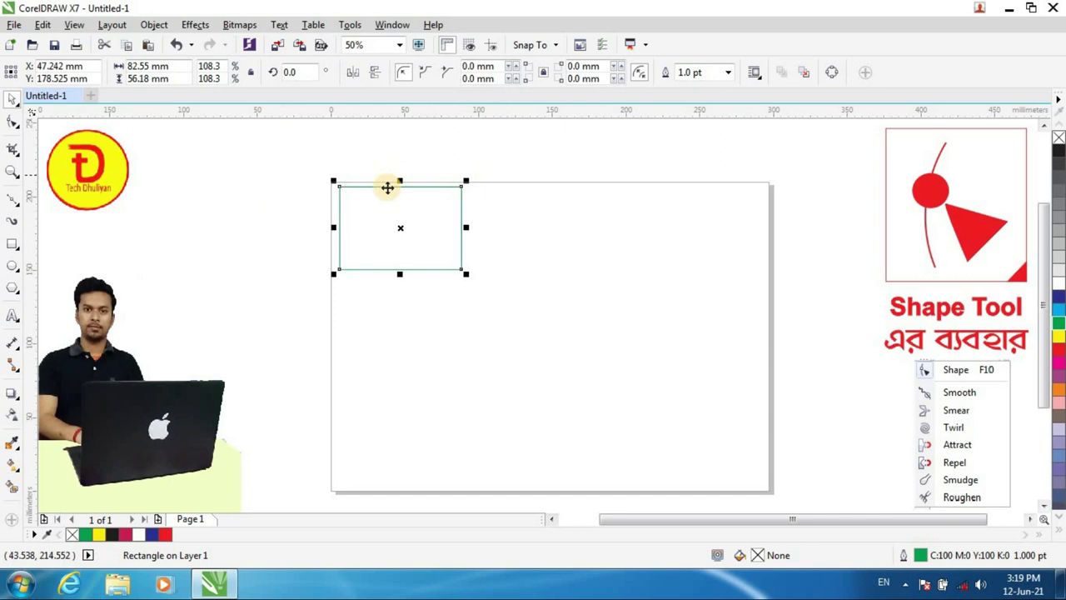
# Round only the lower-left corner of the green rectangle with the Shape tool, to a radius of about 15.7 mm.
pyautogui.moveTo(387, 187); pyautogui.dragTo(387, 187)
pyautogui.scroll(2, 387, 186)
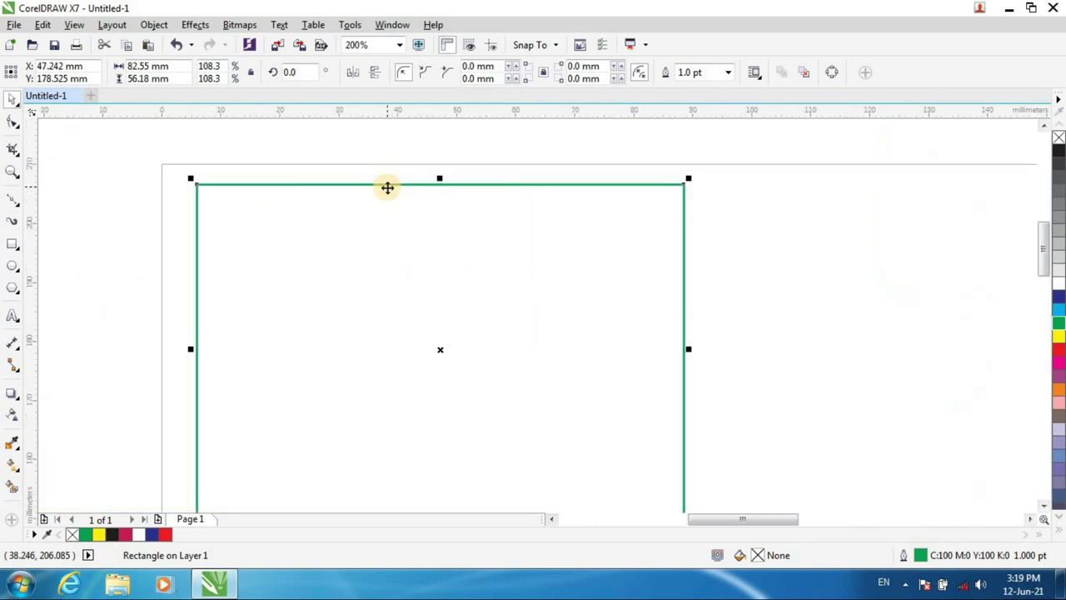
pyautogui.scroll(-1, 387, 187)
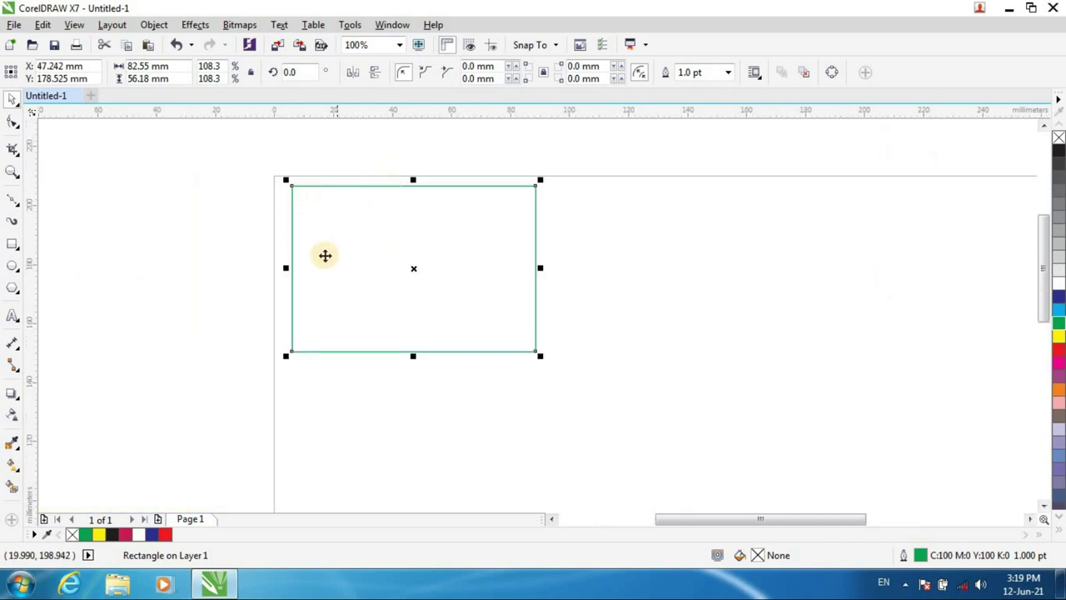
pyautogui.click(13, 126)
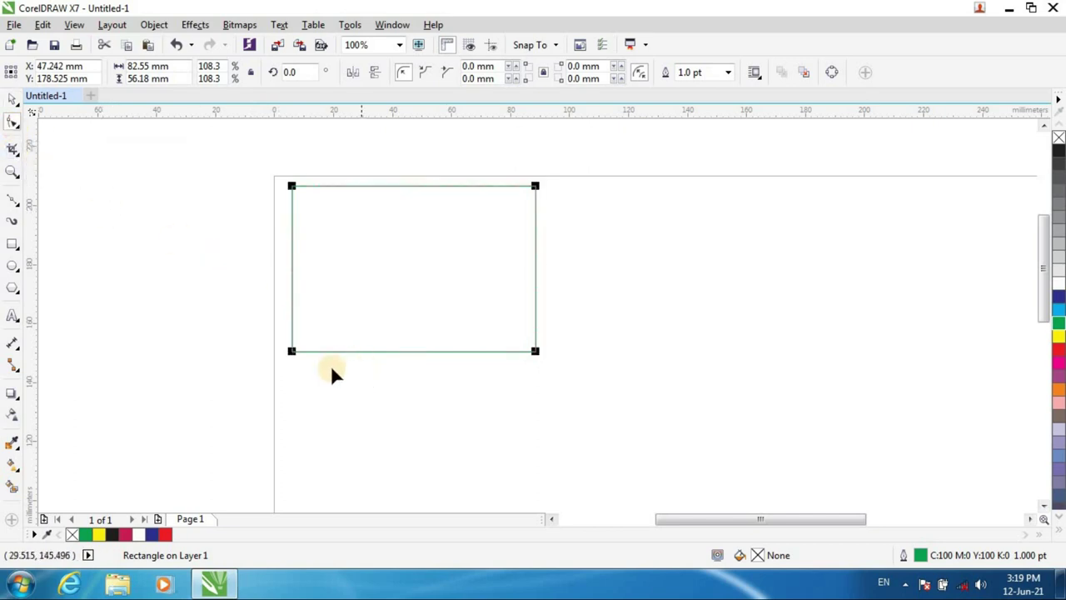
pyautogui.click(293, 353)
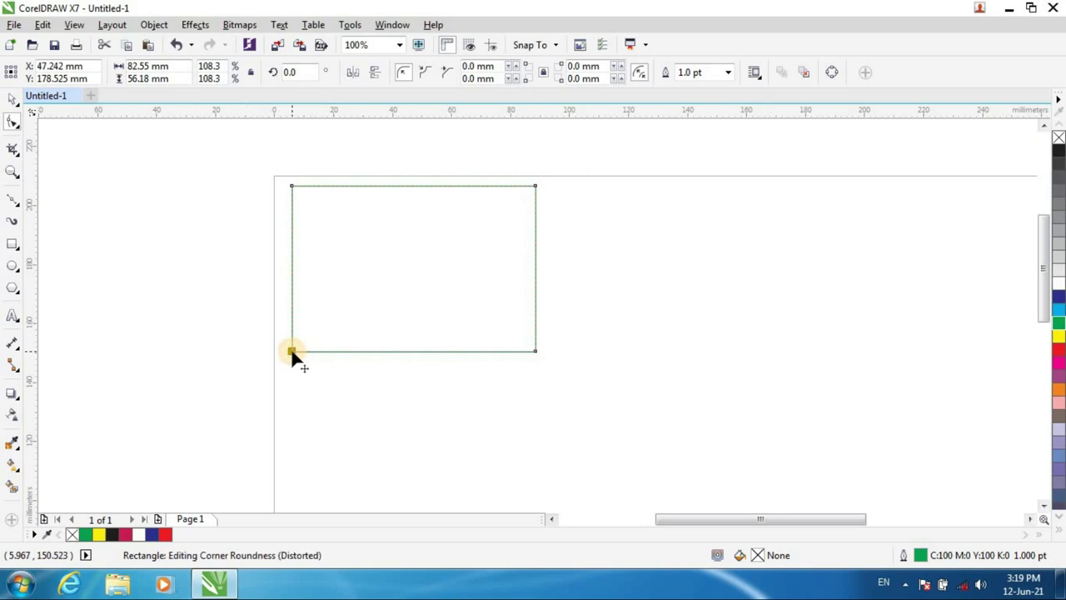
pyautogui.moveTo(304, 343); pyautogui.dragTo(325, 308)
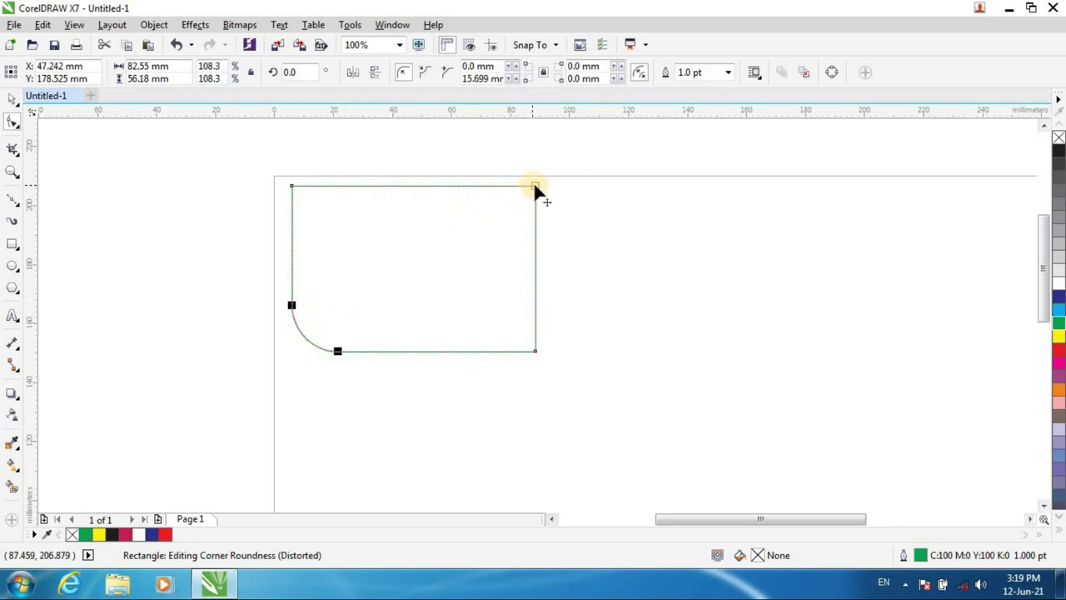
# Round the green rectangle's upper-right corner by about 14.8 mm and increase all four corner radii by about 1.6 mm.
pyautogui.scroll(1, 533, 187)
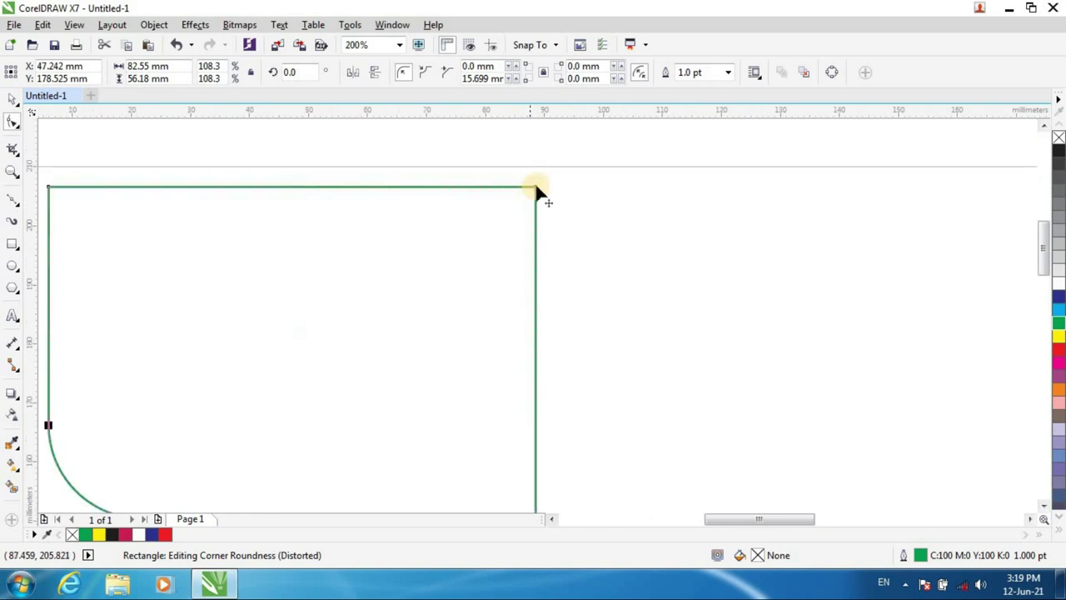
pyautogui.click(535, 188)
pyautogui.moveTo(533, 187); pyautogui.dragTo(450, 261)
pyautogui.scroll(-2, 456, 259)
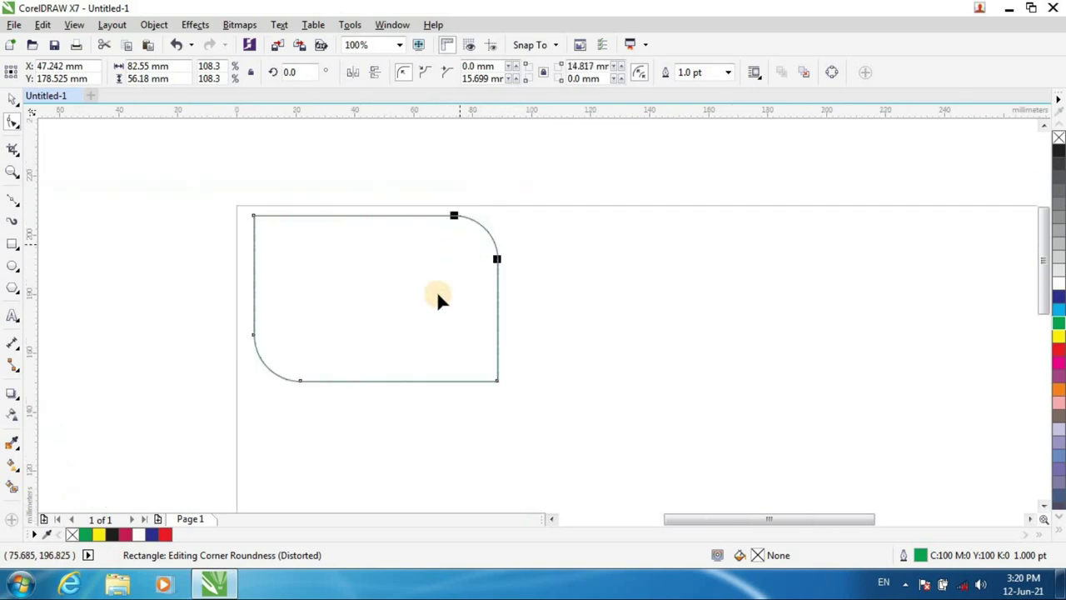
pyautogui.moveTo(253, 333)
pyautogui.mouseDown()
pyautogui.moveTo(262, 322)
pyautogui.moveTo(254, 331)
pyautogui.mouseUp()
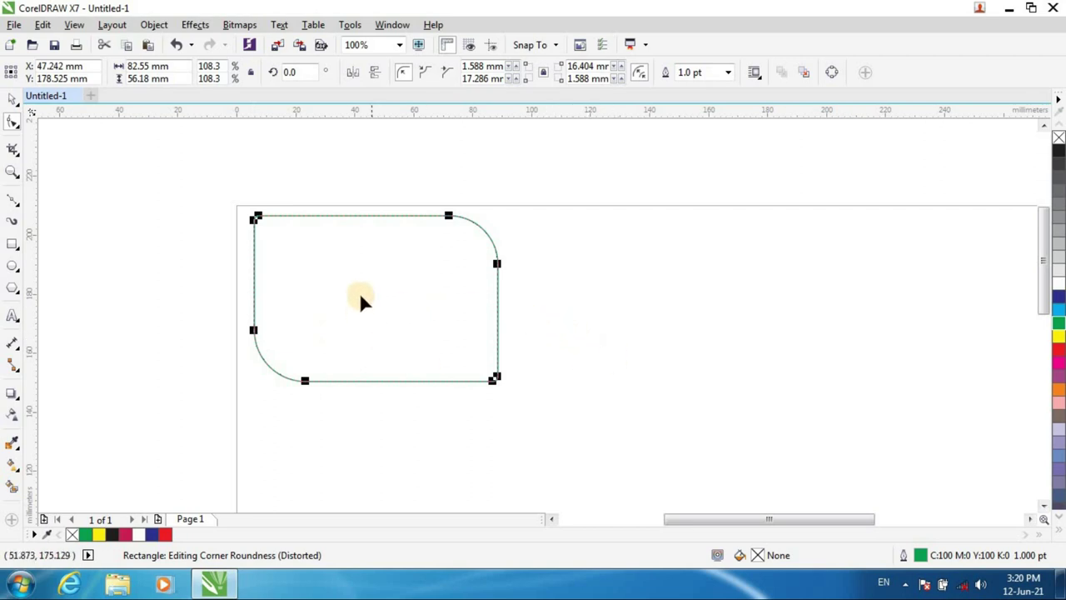
# Draw a second rectangle about 55 × 40 mm to the right of the green one and activate the Shape tool on it.
pyautogui.click(12, 243)
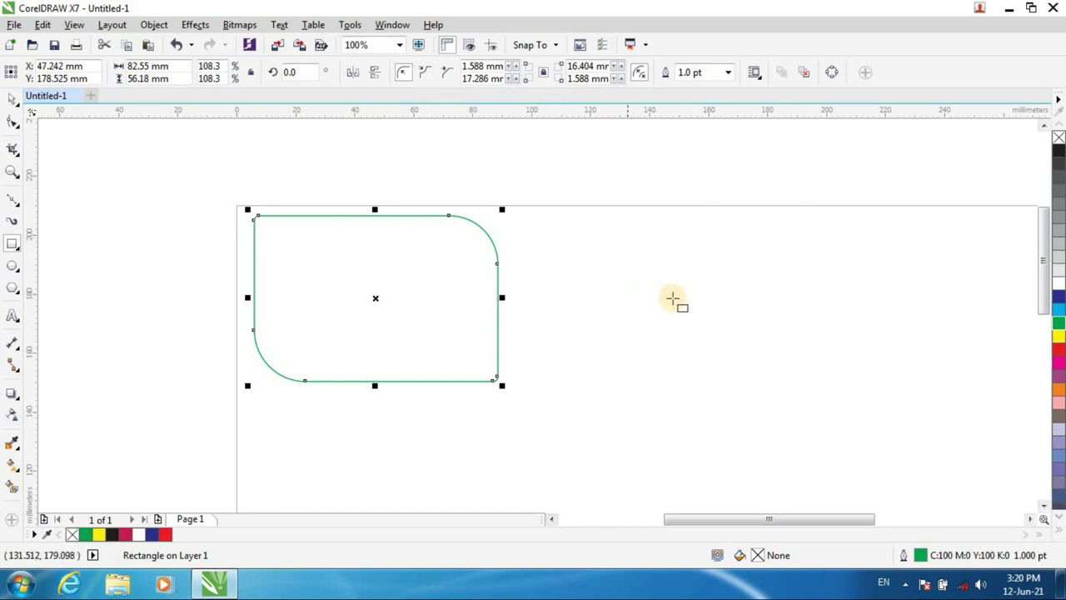
pyautogui.moveTo(635, 265); pyautogui.dragTo(802, 382)
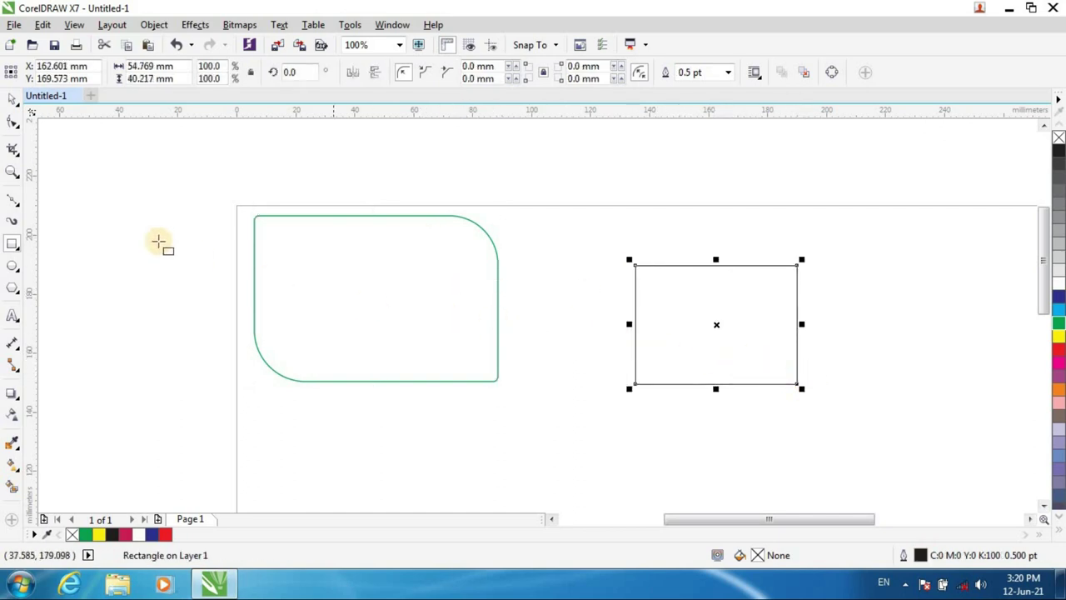
pyautogui.click(11, 121)
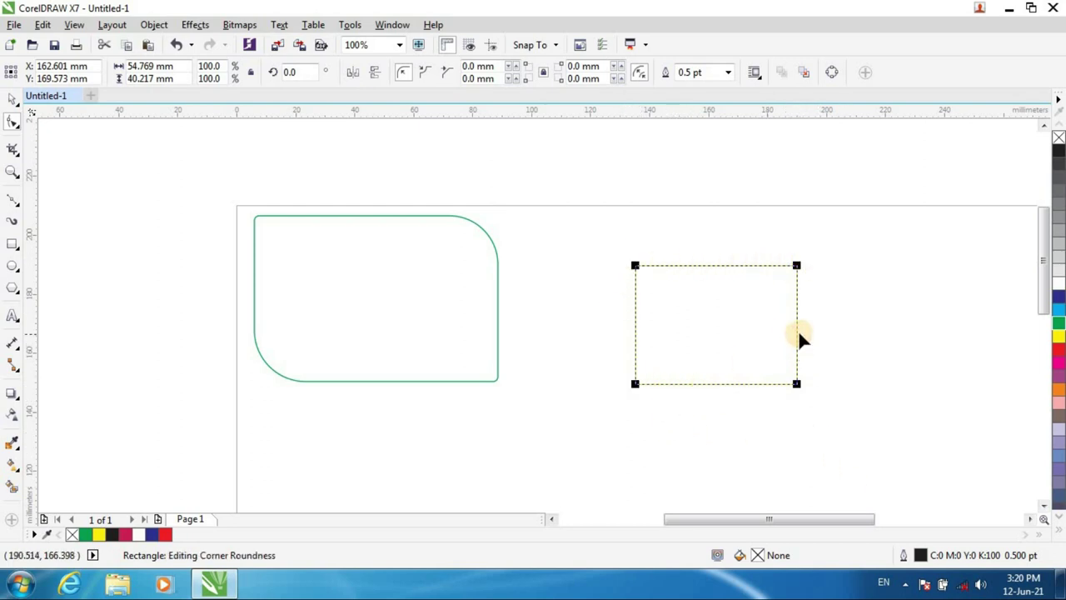
# Round the second rectangle's lower-left corner by about 10 mm and try the scalloped corner style before restoring the round style.
pyautogui.click(634, 384)
pyautogui.moveTo(634, 386); pyautogui.dragTo(655, 366)
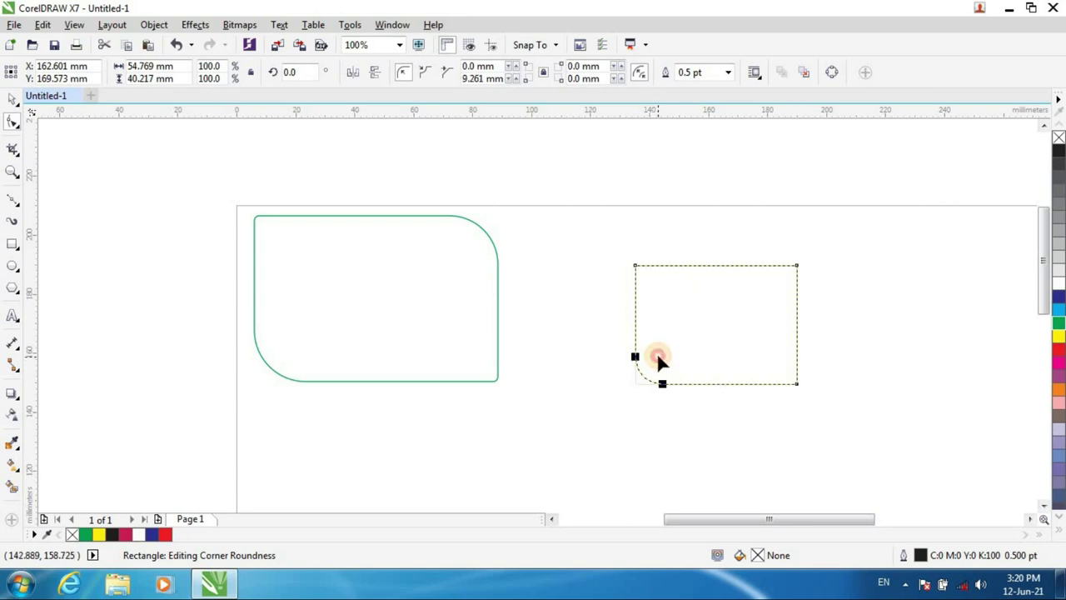
pyautogui.moveTo(660, 353); pyautogui.dragTo(656, 363)
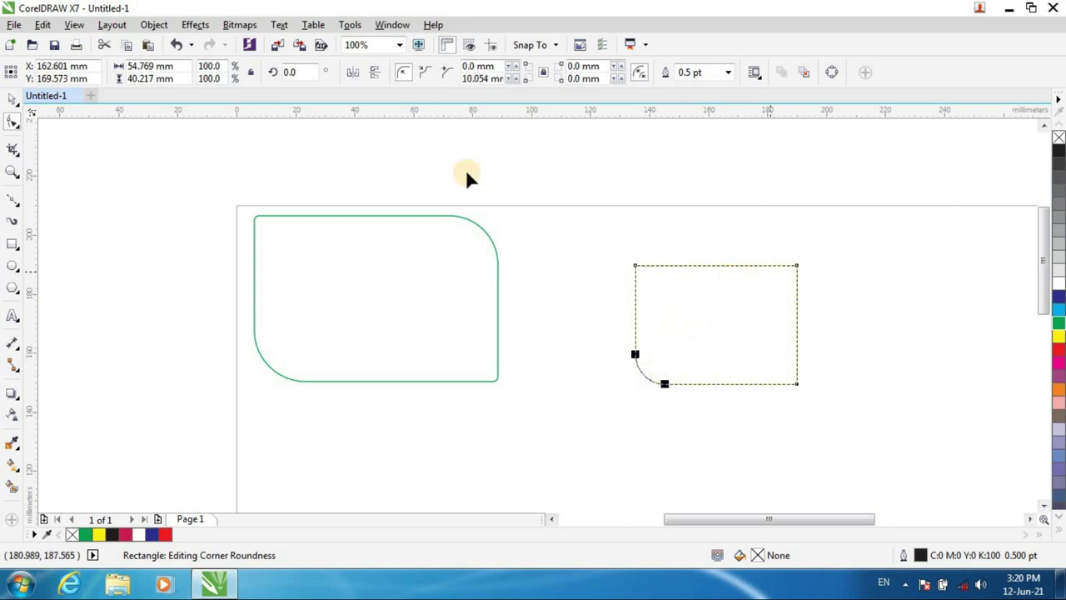
pyautogui.click(425, 73)
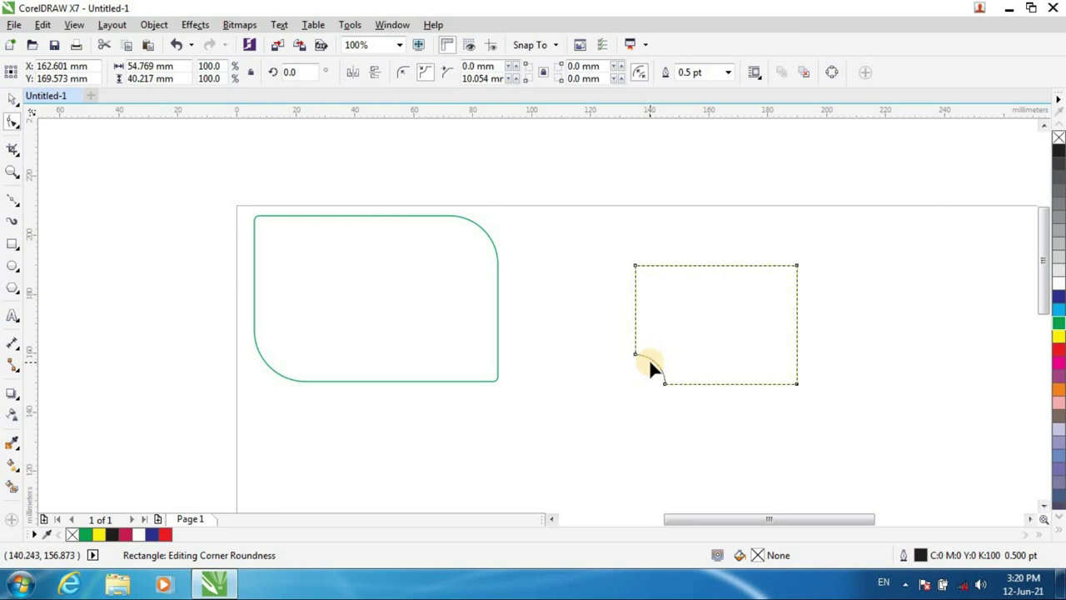
pyautogui.click(401, 74)
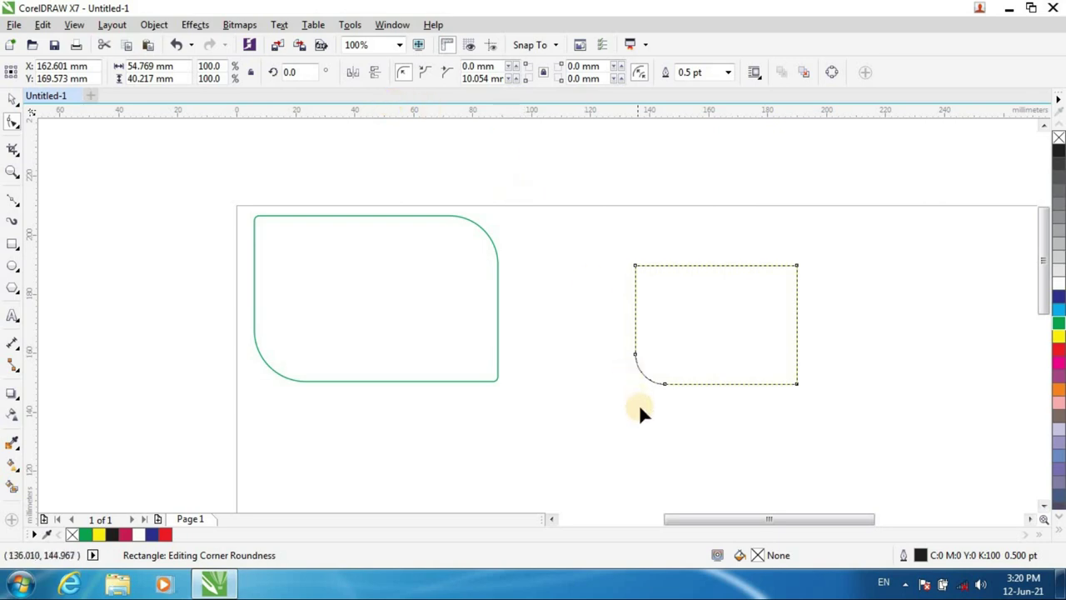
# Undo the corner rounding and corner style changes on the second rectangle.
pyautogui.hotkey('ctrl', 'z')
pyautogui.hotkey('ctrl', 'z')
pyautogui.hotkey('ctrl', 'z')
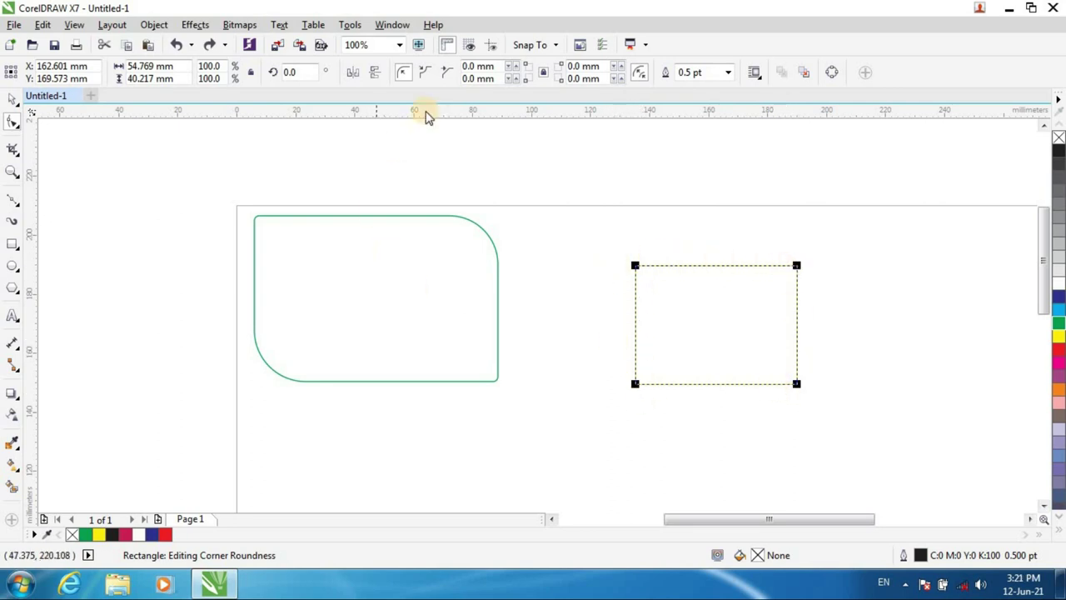
# Try rounding all four corners of the second rectangle together by about 8.5 mm, and undo it.
pyautogui.click(403, 74)
pyautogui.moveTo(631, 383); pyautogui.dragTo(659, 380)
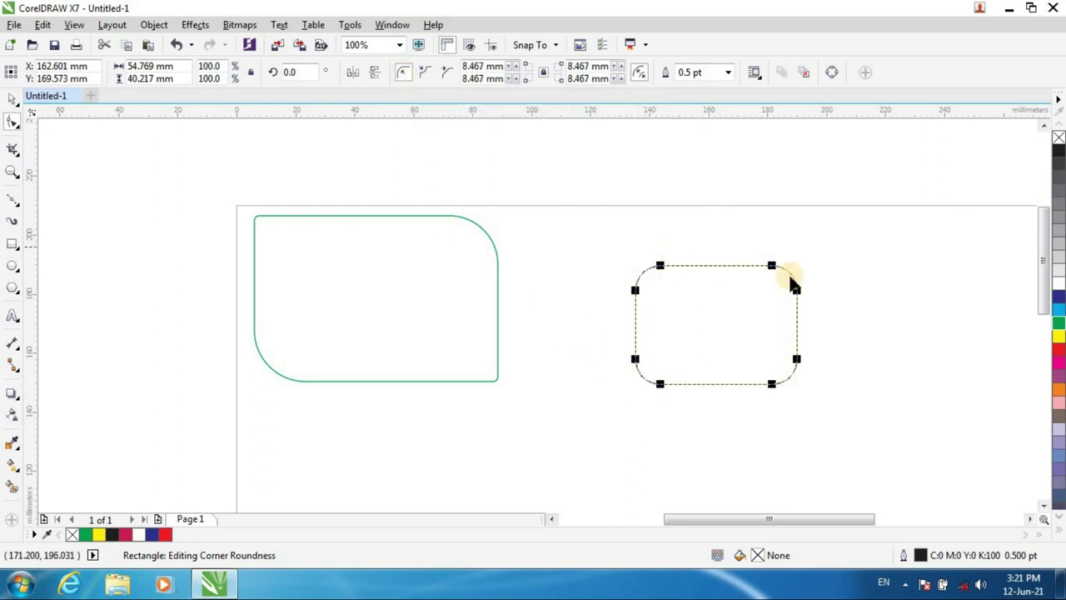
pyautogui.scroll(1, 804, 319)
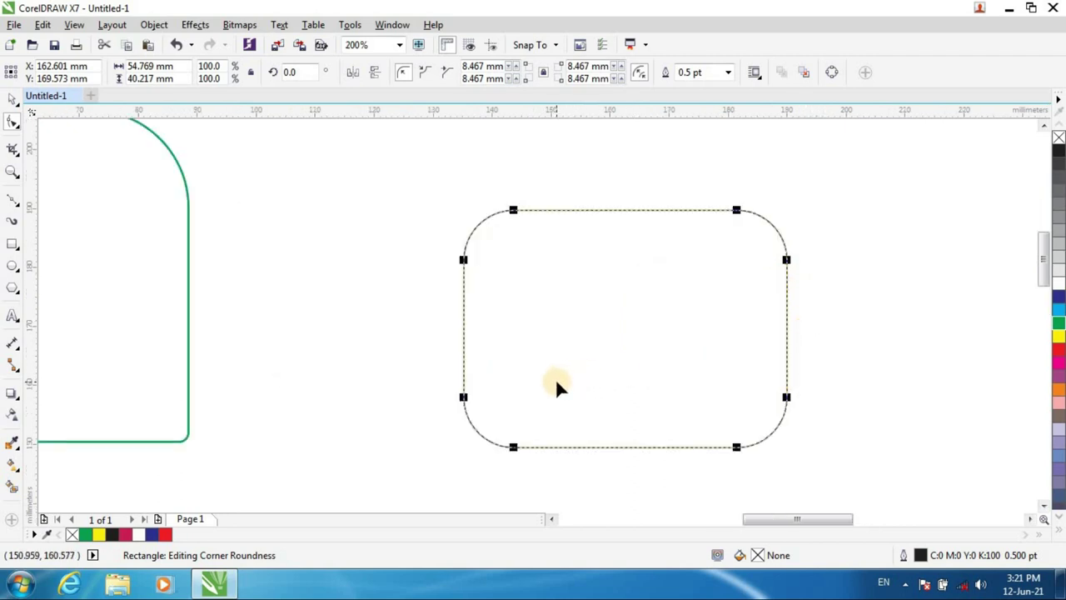
pyautogui.hotkey('ctrl', 'z')
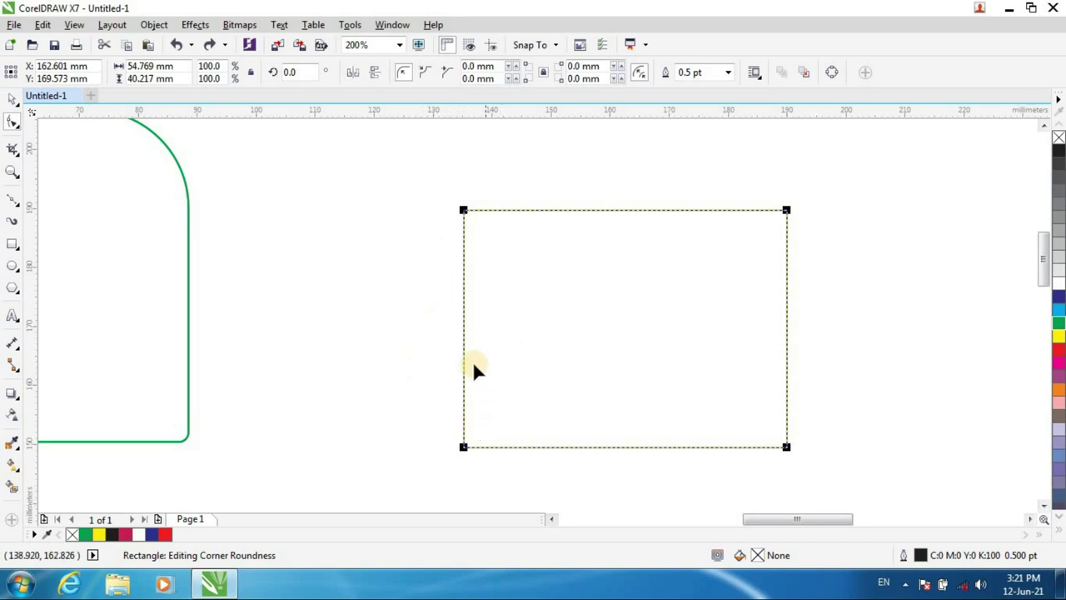
# Switch the second rectangle to scalloped corners and scallop all four corners together by about 8.3 mm.
pyautogui.click(424, 73)
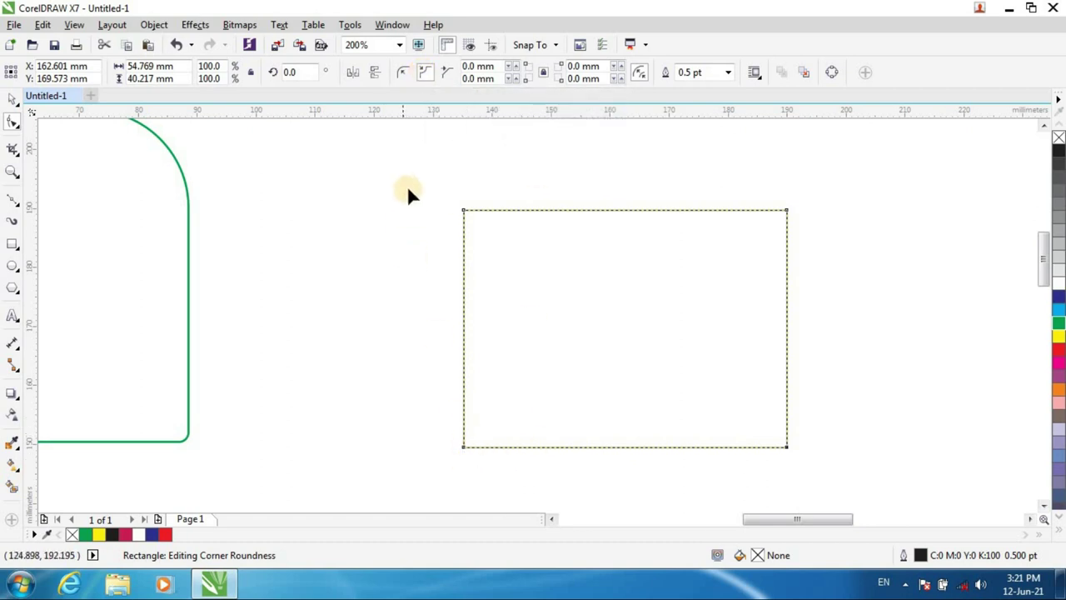
pyautogui.click(463, 447)
pyautogui.click(464, 210)
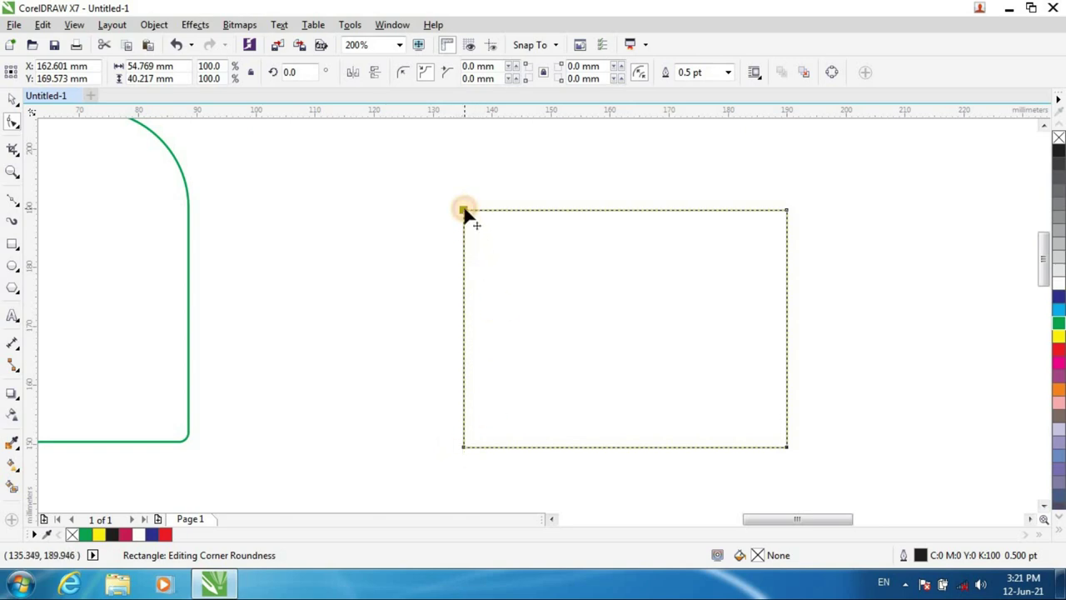
pyautogui.keyDown('shift'); pyautogui.click(464, 447); pyautogui.keyUp('shift')
pyautogui.keyDown('shift'); pyautogui.click(786, 211); pyautogui.keyUp('shift')
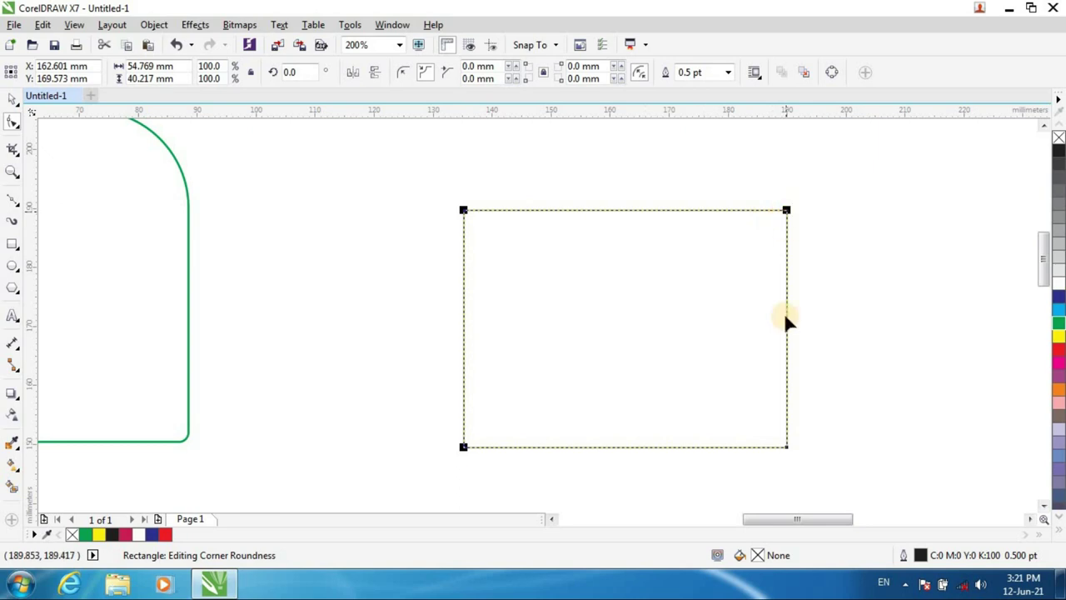
pyautogui.keyDown('shift'); pyautogui.click(786, 447); pyautogui.keyUp('shift')
pyautogui.moveTo(464, 450); pyautogui.dragTo(513, 432)
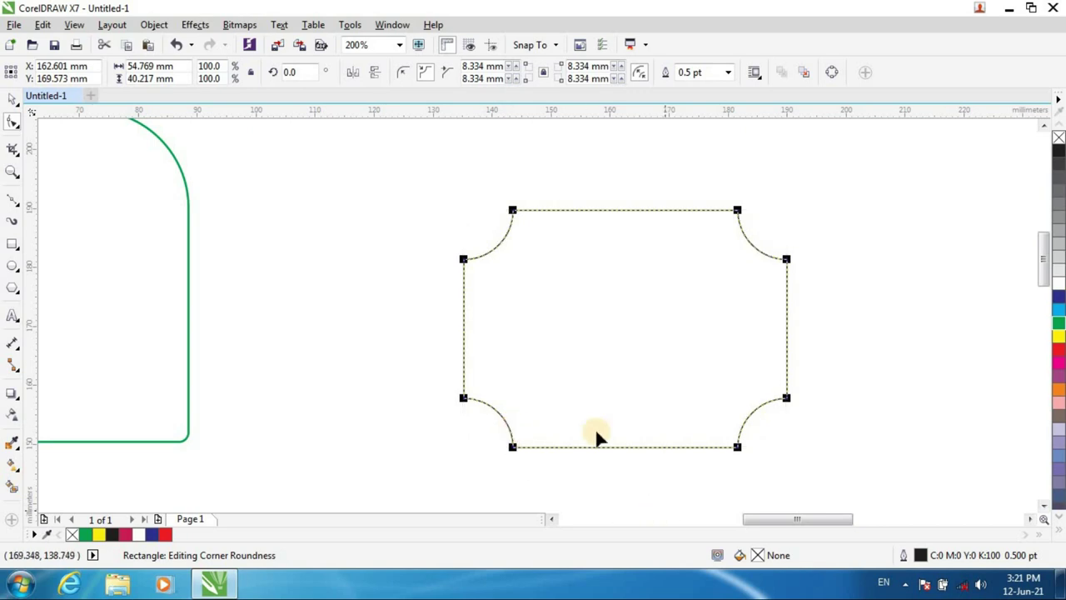
# Give the scalloped rectangle a yellow fill and a blue outline, and move it up closer to the green rectangle.
pyautogui.scroll(-1, 440, 365)
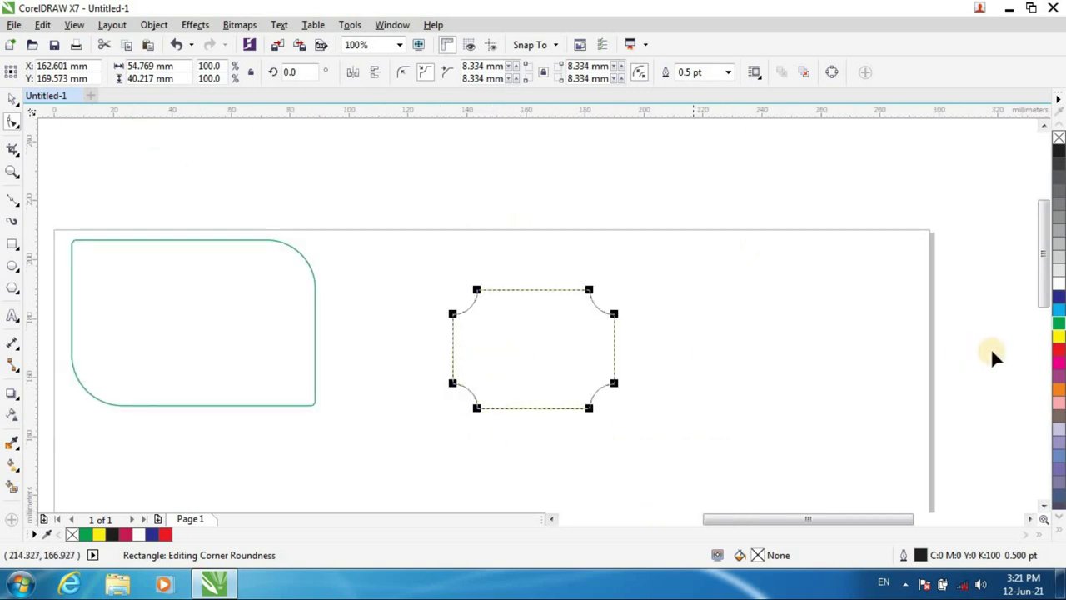
pyautogui.click(1058, 337)
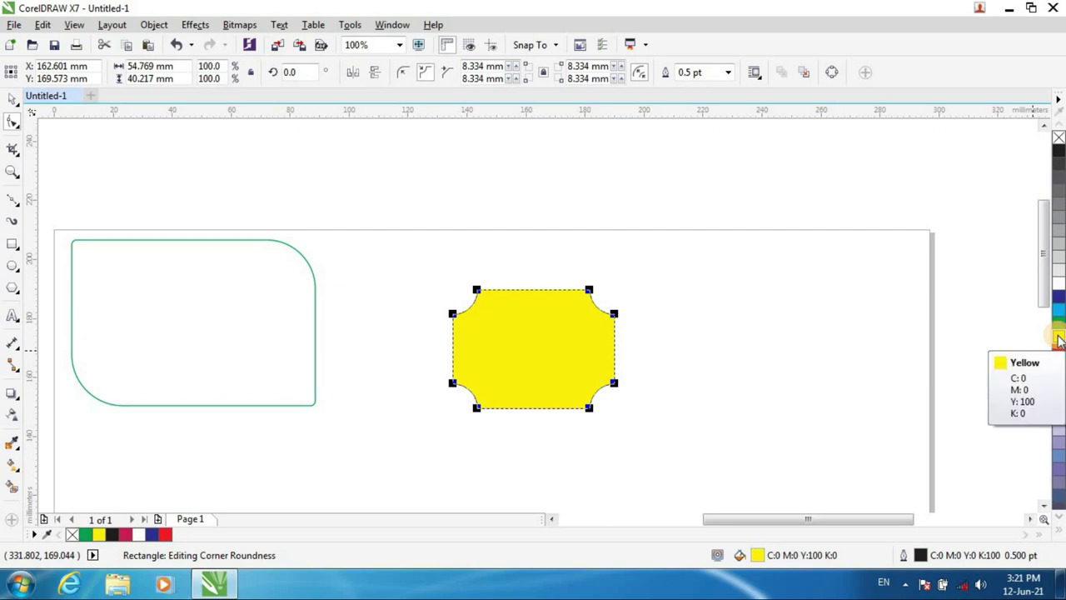
pyautogui.rightClick(1058, 298)
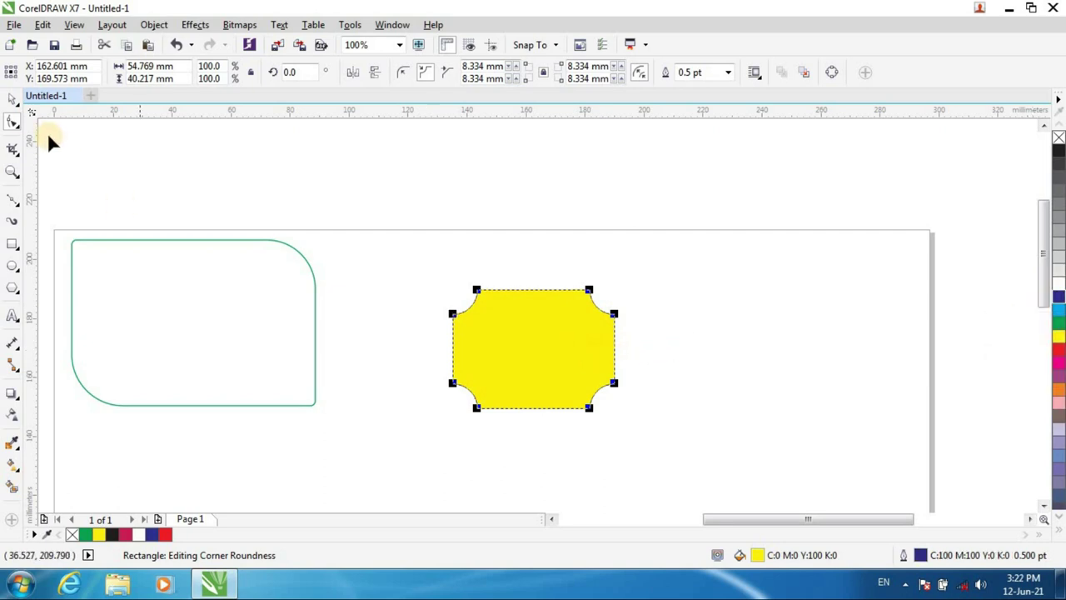
pyautogui.click(13, 98)
pyautogui.moveTo(567, 359); pyautogui.dragTo(494, 242)
# Increase the green rectangle's lower-left and upper-right corner rounding together to about 24 and 23 mm, and fill it blue.
pyautogui.click(225, 333)
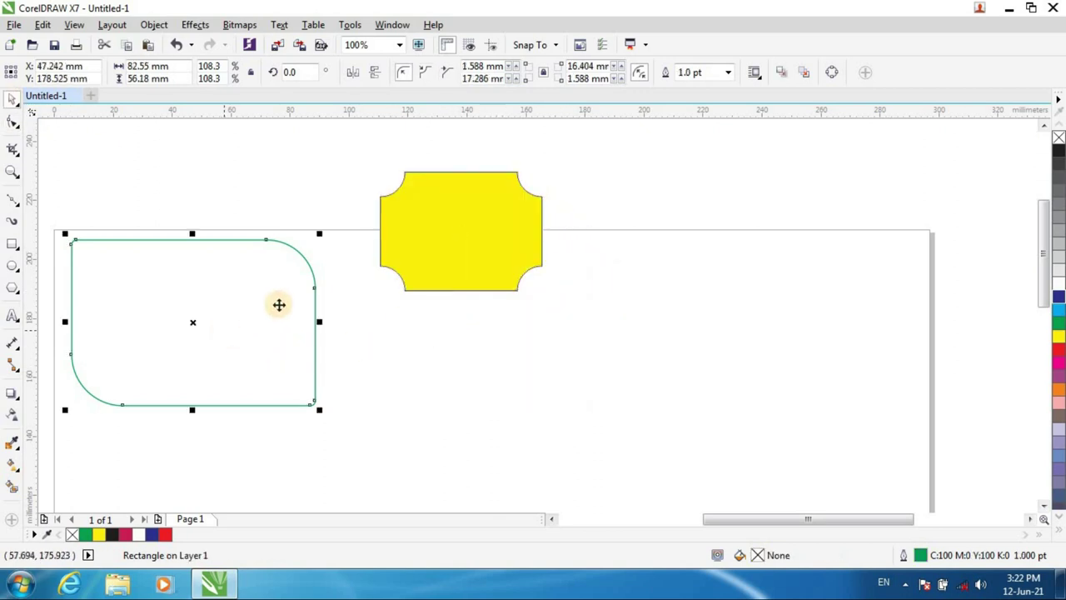
pyautogui.click(13, 122)
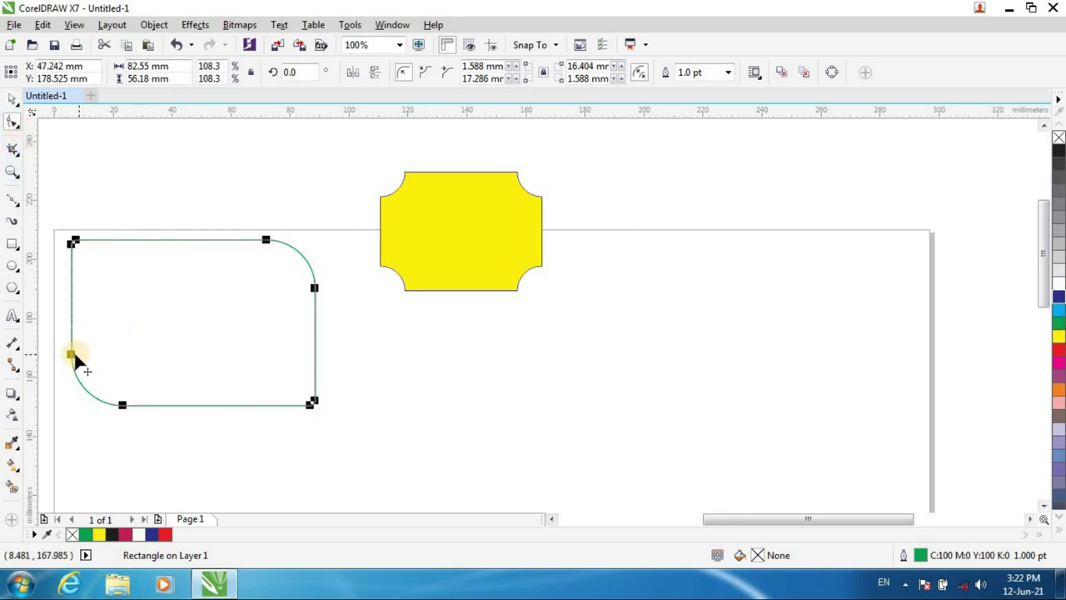
pyautogui.moveTo(71, 355); pyautogui.dragTo(116, 379)
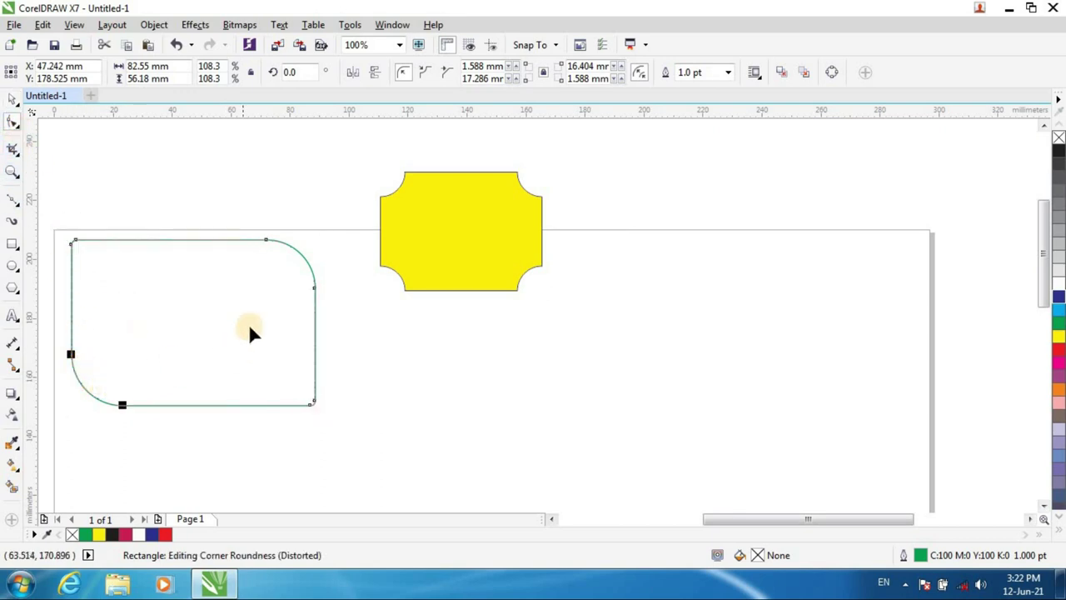
pyautogui.keyDown('shift'); pyautogui.click(265, 241); pyautogui.keyUp('shift')
pyautogui.moveTo(74, 351); pyautogui.dragTo(108, 333)
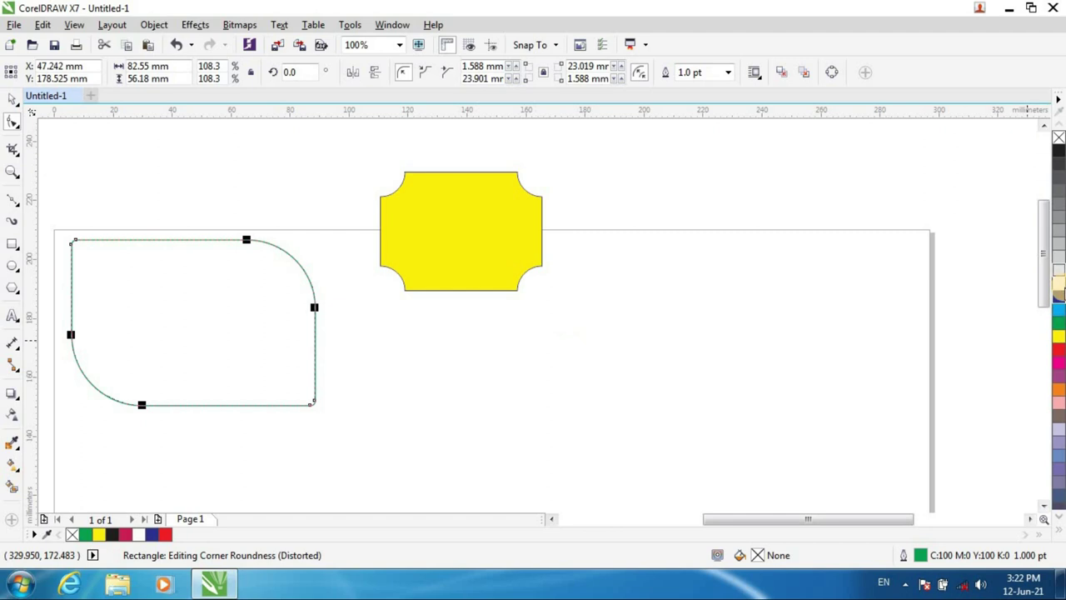
pyautogui.click(1058, 296)
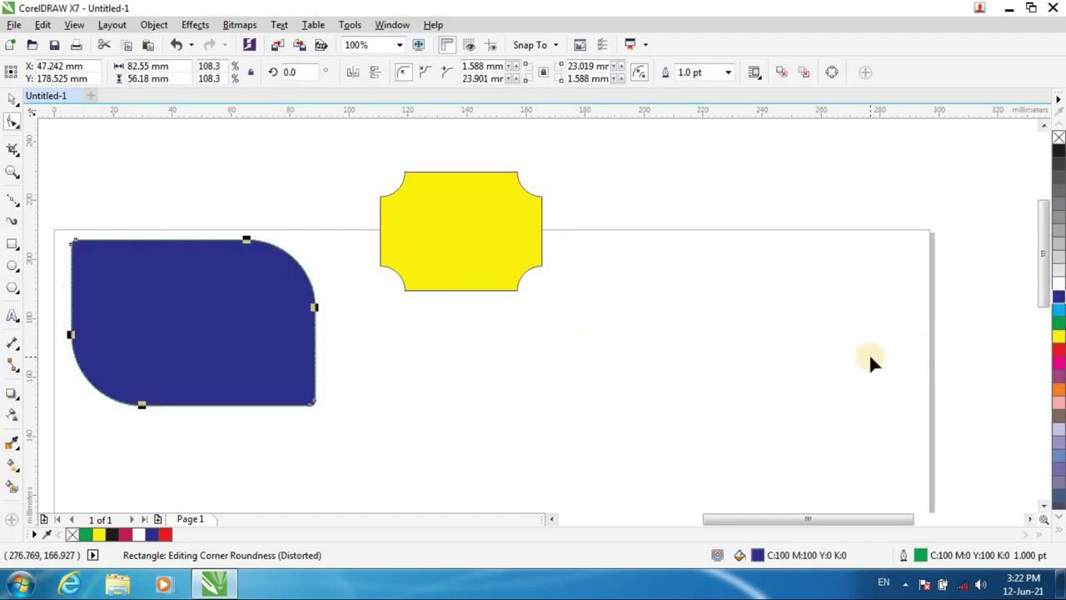
# Move the yellow scalloped shape onto the page beside the blue shape and deselect it.
pyautogui.click(13, 99)
pyautogui.moveTo(460, 278); pyautogui.dragTo(436, 304)
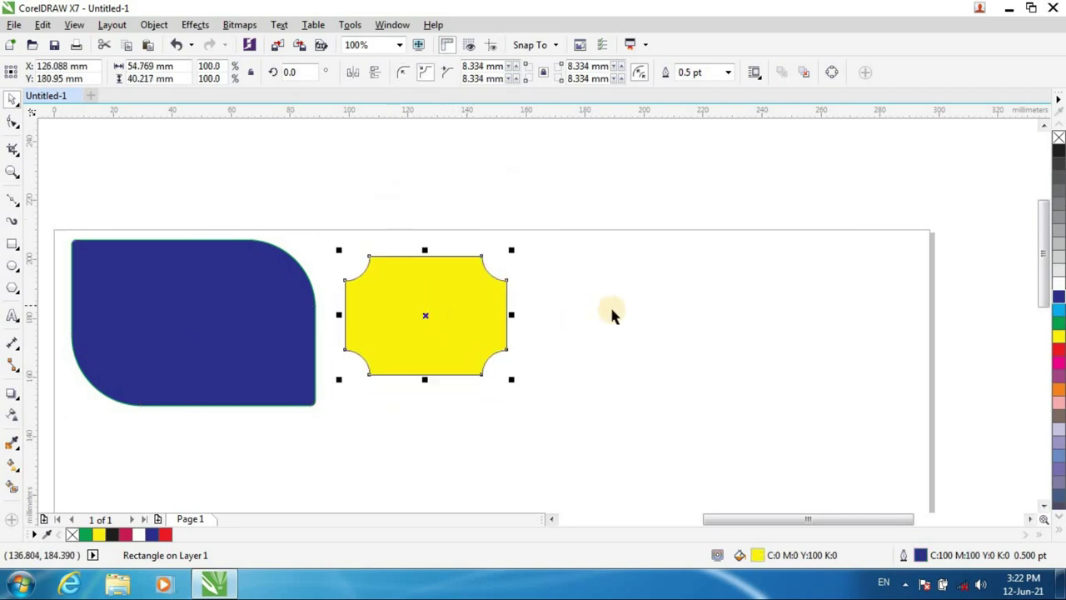
pyautogui.click(622, 356)
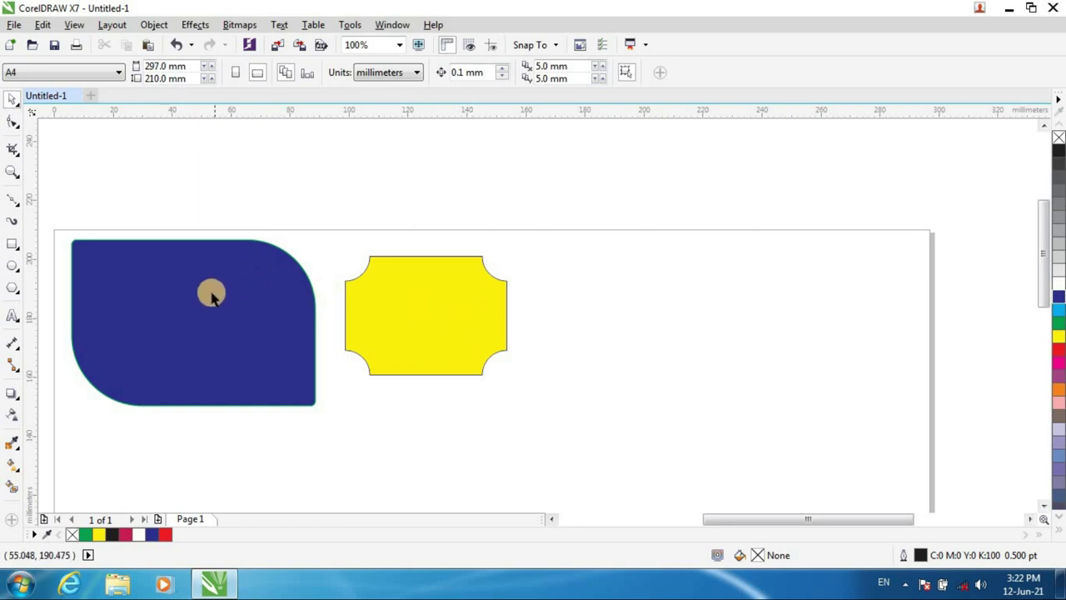
# Draw a third rectangle about 46 × 28 mm to the right of the yellow shape.
pyautogui.click(12, 245)
pyautogui.moveTo(624, 283); pyautogui.dragTo(595, 271)
pyautogui.moveTo(655, 315); pyautogui.dragTo(732, 356)
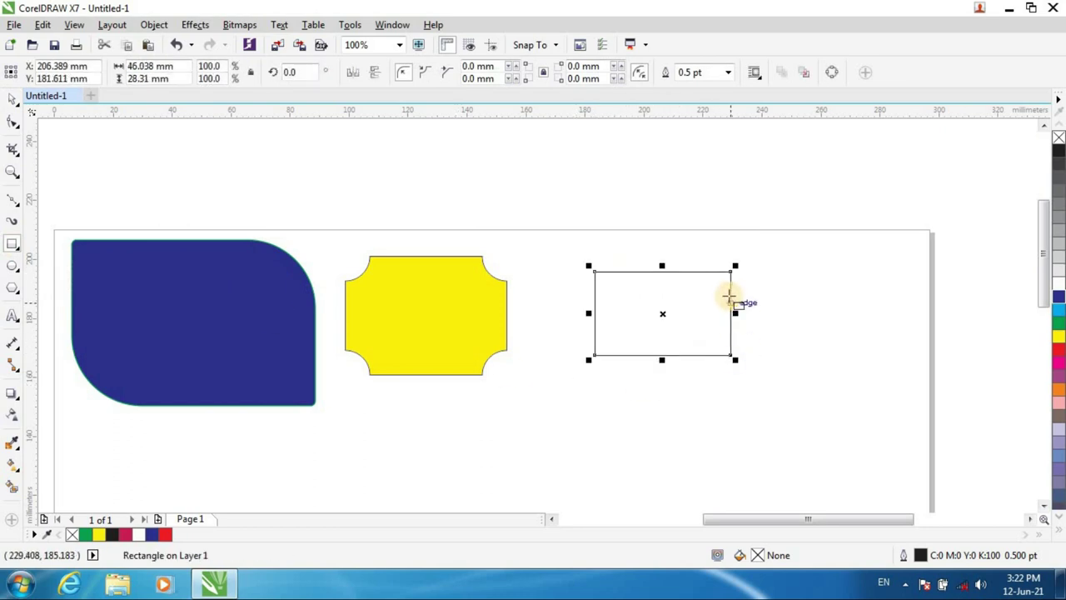
# Try the Smooth tool along the third rectangle's top edge and upper corners to soften them.
pyautogui.scroll(1, 730, 295)
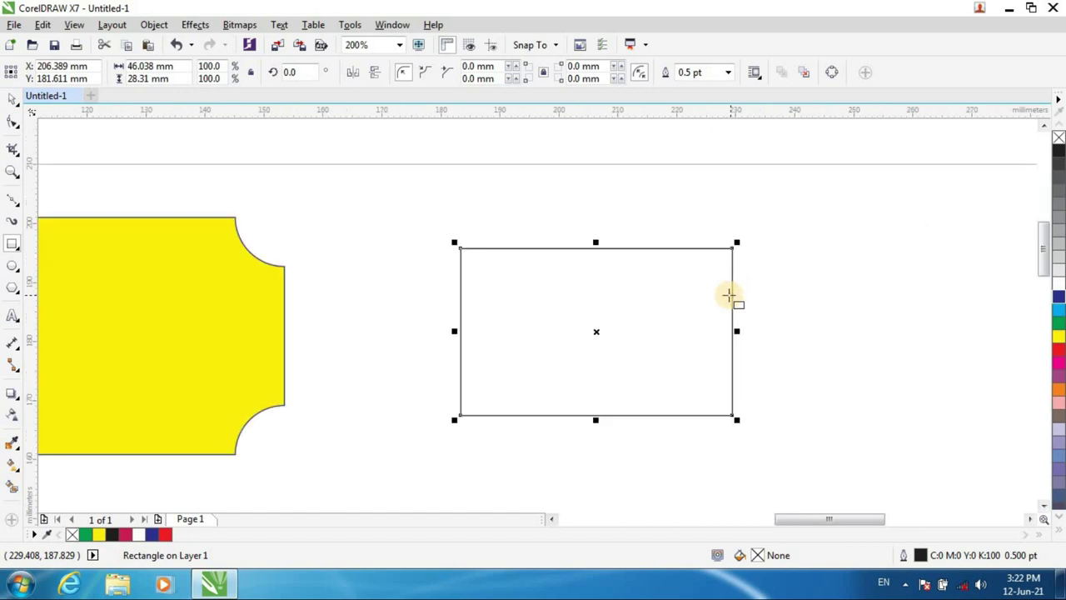
pyautogui.click(20, 127)
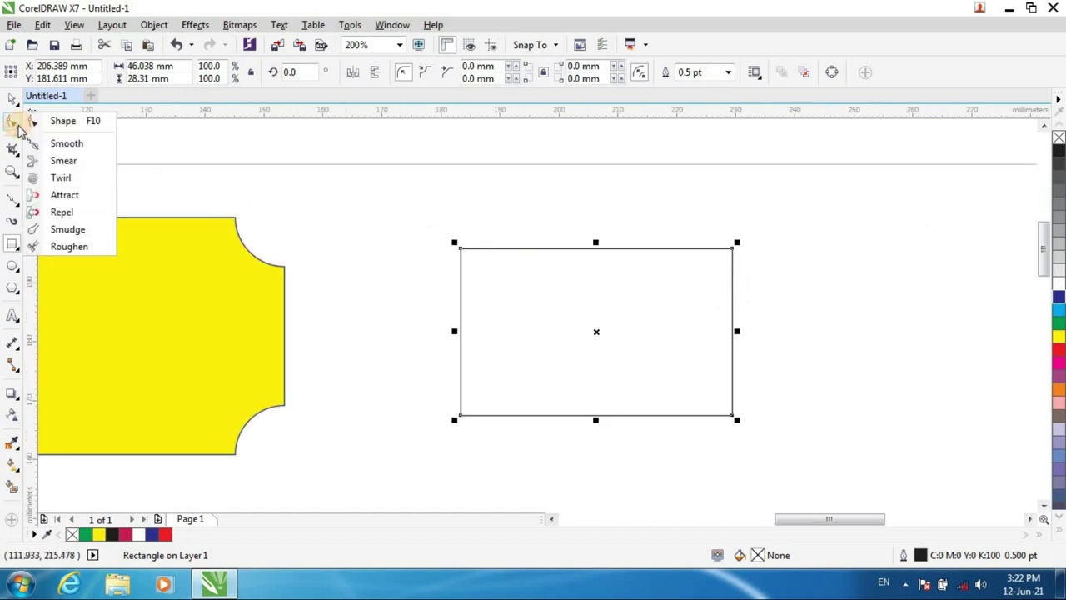
pyautogui.click(66, 145)
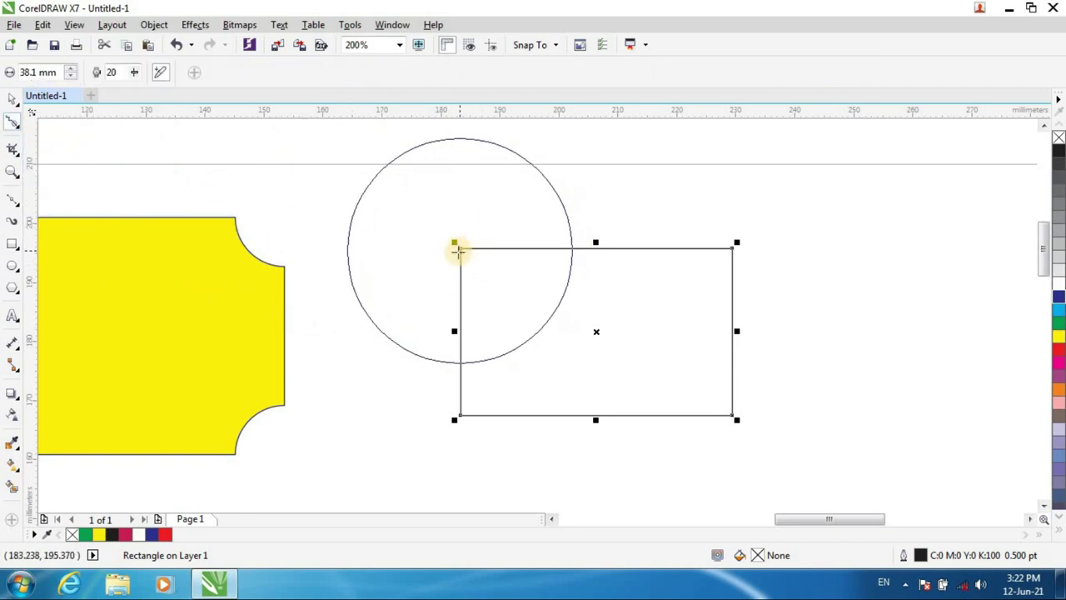
pyautogui.moveTo(457, 248); pyautogui.dragTo(576, 253)
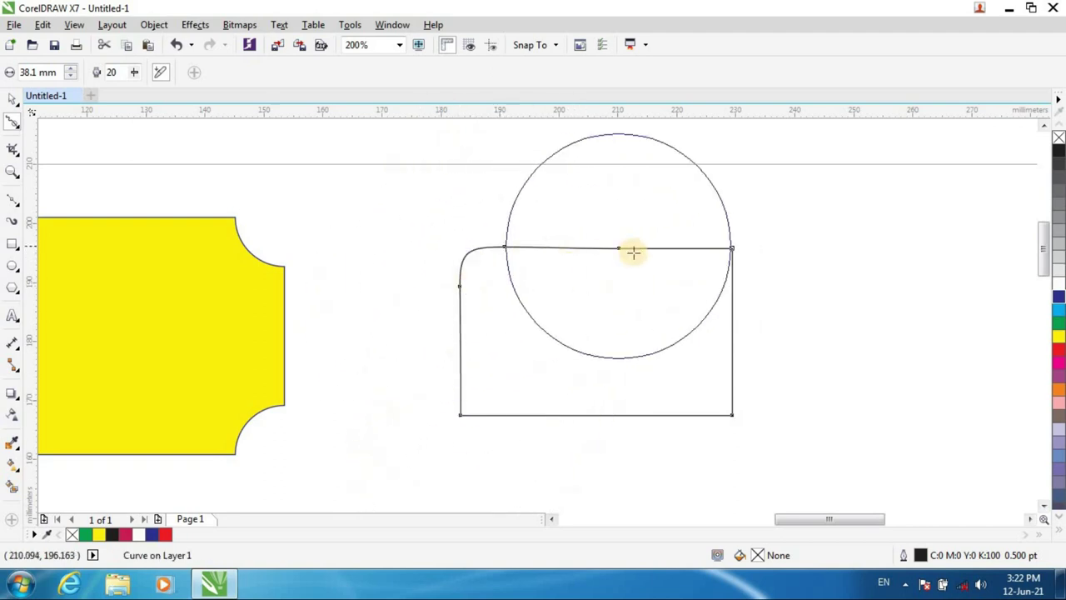
pyautogui.click(618, 248)
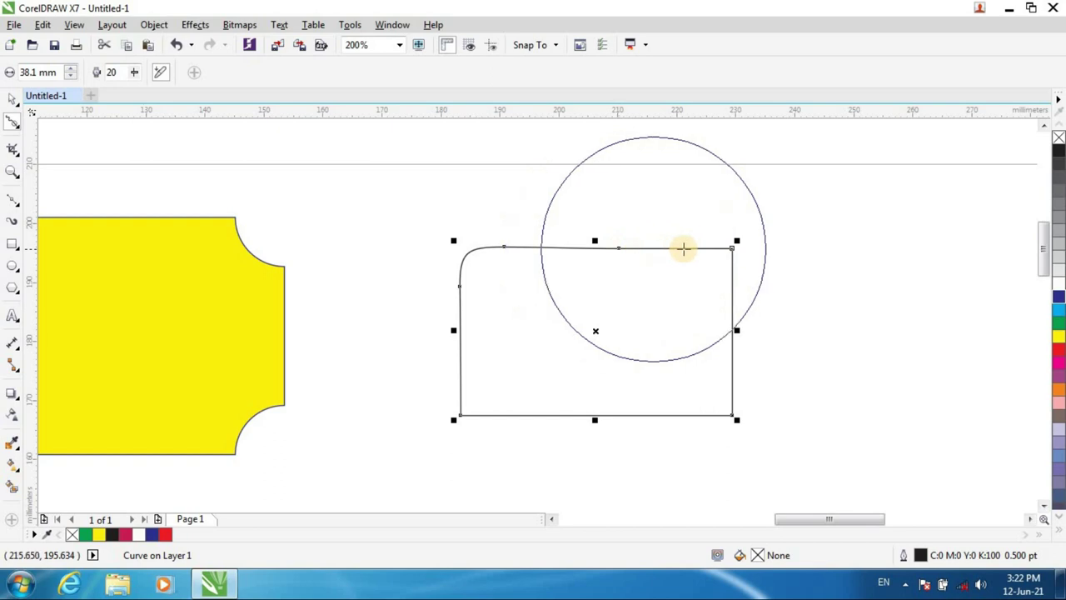
pyautogui.moveTo(688, 247)
pyautogui.mouseDown()
pyautogui.moveTo(707, 257)
pyautogui.moveTo(700, 271)
pyautogui.moveTo(571, 245)
pyautogui.moveTo(558, 247)
pyautogui.moveTo(618, 257)
pyautogui.moveTo(569, 259)
pyautogui.moveTo(555, 245)
pyautogui.moveTo(559, 275)
pyautogui.moveTo(545, 247)
pyautogui.moveTo(568, 256)
pyautogui.moveTo(483, 245)
pyautogui.moveTo(459, 261)
pyautogui.moveTo(505, 262)
pyautogui.moveTo(519, 238)
pyautogui.moveTo(519, 252)
pyautogui.moveTo(597, 248)
pyautogui.moveTo(574, 229)
pyautogui.moveTo(461, 230)
pyautogui.moveTo(472, 247)
pyautogui.moveTo(735, 257)
pyautogui.moveTo(688, 295)
pyautogui.moveTo(697, 311)
pyautogui.moveTo(668, 306)
pyautogui.moveTo(716, 278)
pyautogui.mouseUp()
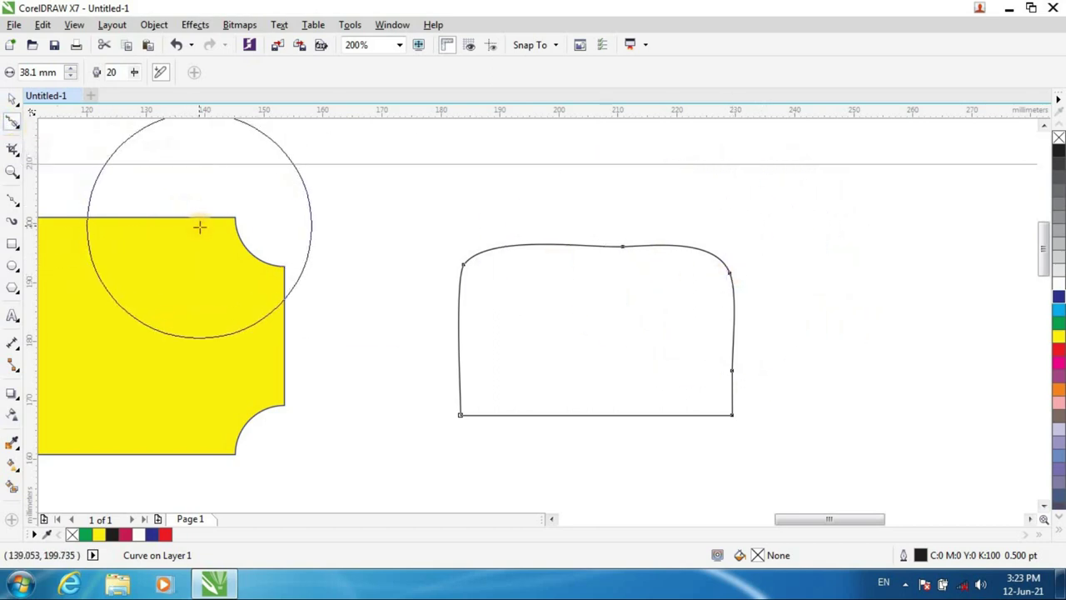
# Undo all the smoothing strokes on the third rectangle.
pyautogui.hotkey('ctrl', 'z')
pyautogui.hotkey('ctrl', 'z')
pyautogui.hotkey('ctrl', 'z')
pyautogui.hotkey('ctrl', 'z')
pyautogui.hotkey('ctrl', 'z')
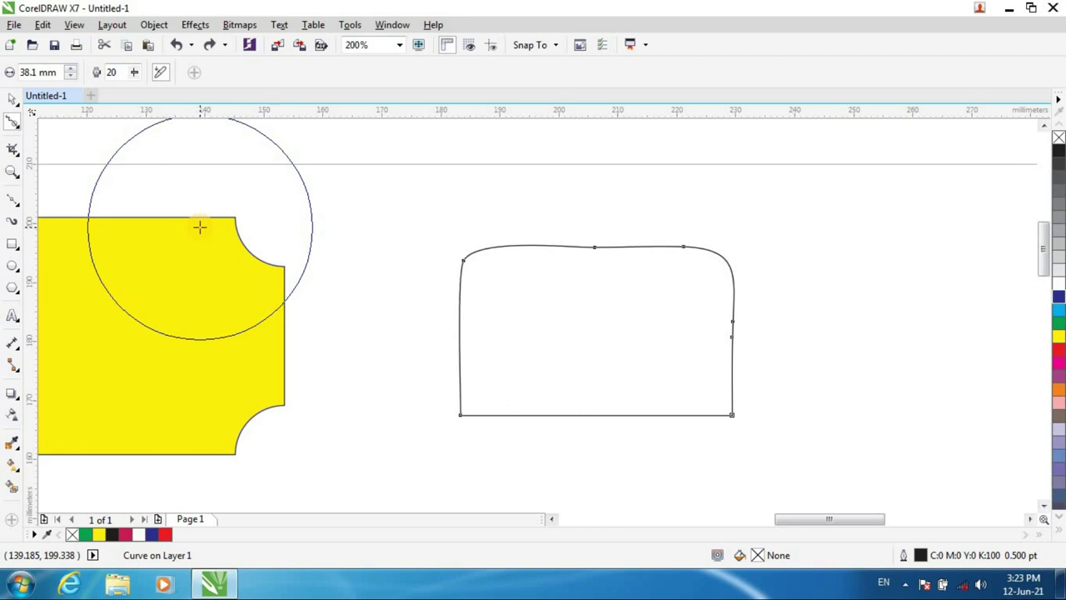
pyautogui.hotkey('ctrl', 'z')
pyautogui.hotkey('ctrl', 'z')
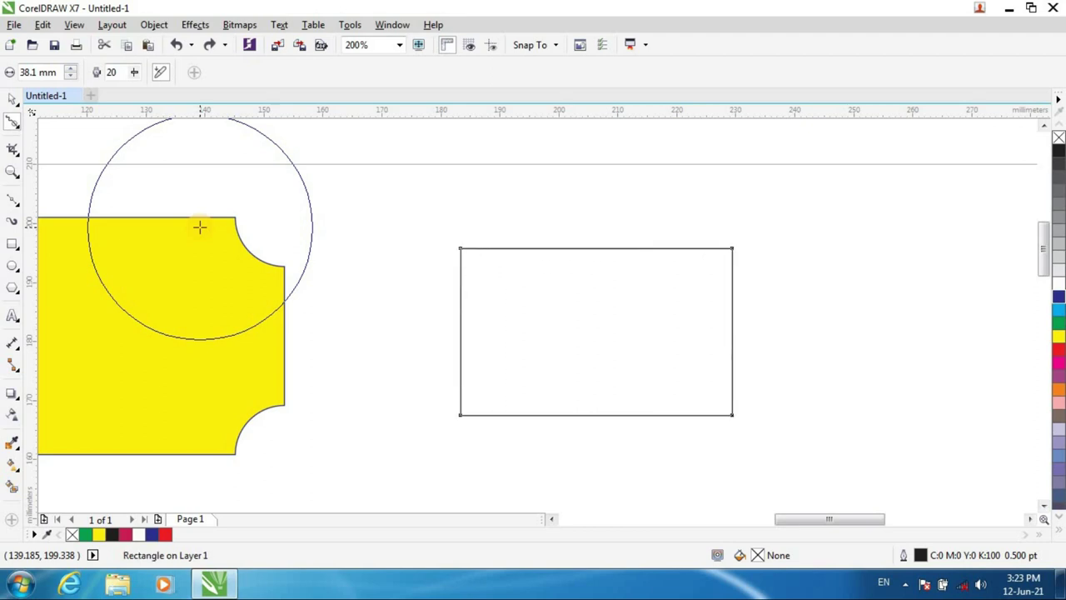
# Push the middle of the third rectangle's top and bottom edges inward with the Smear tool to form a waist.
pyautogui.click(14, 123)
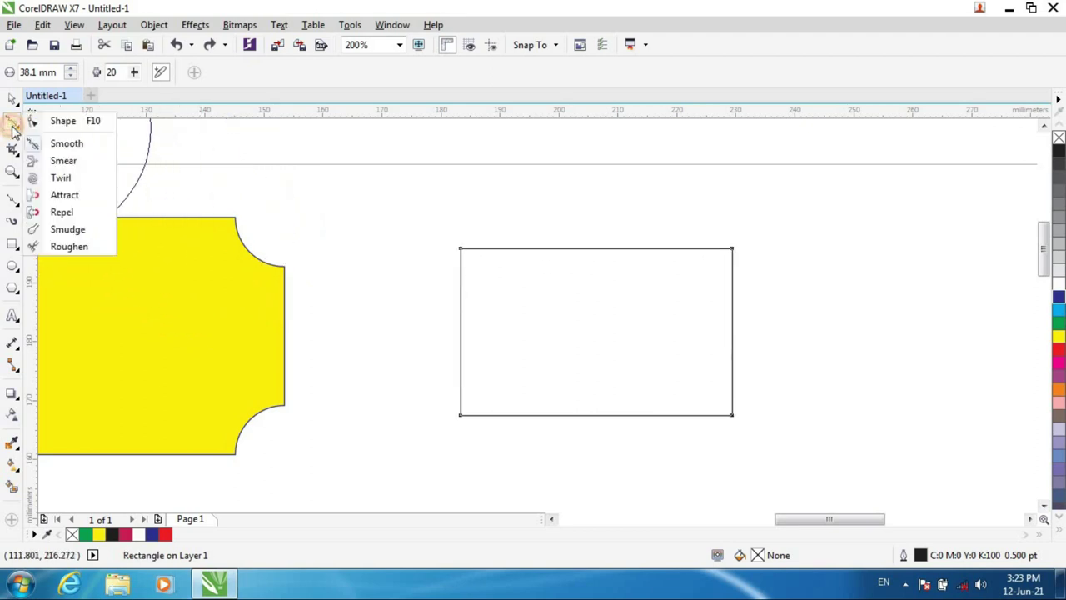
pyautogui.click(86, 162)
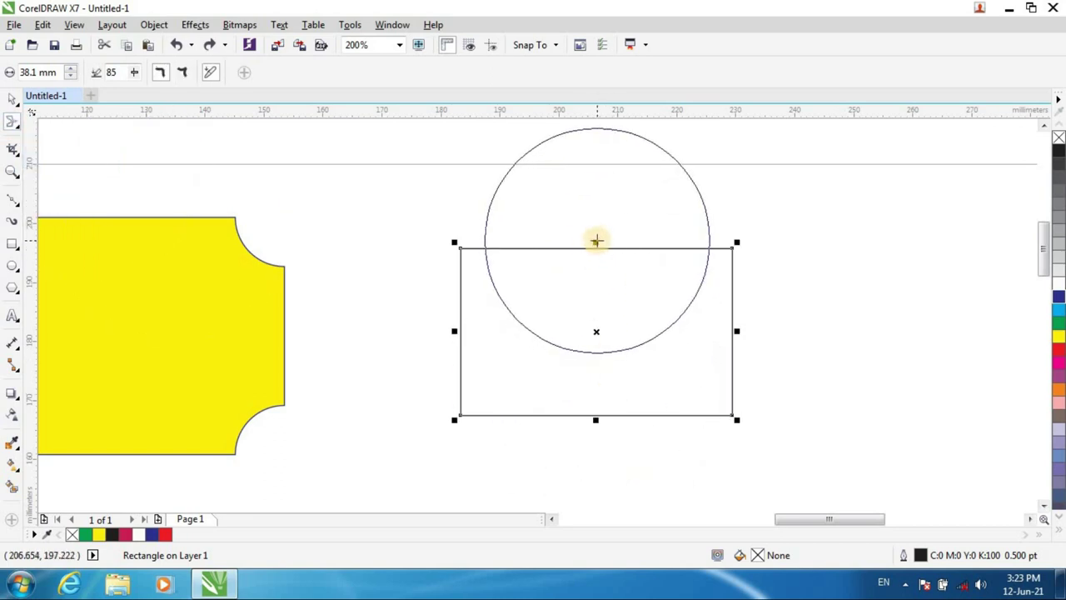
pyautogui.click(594, 242)
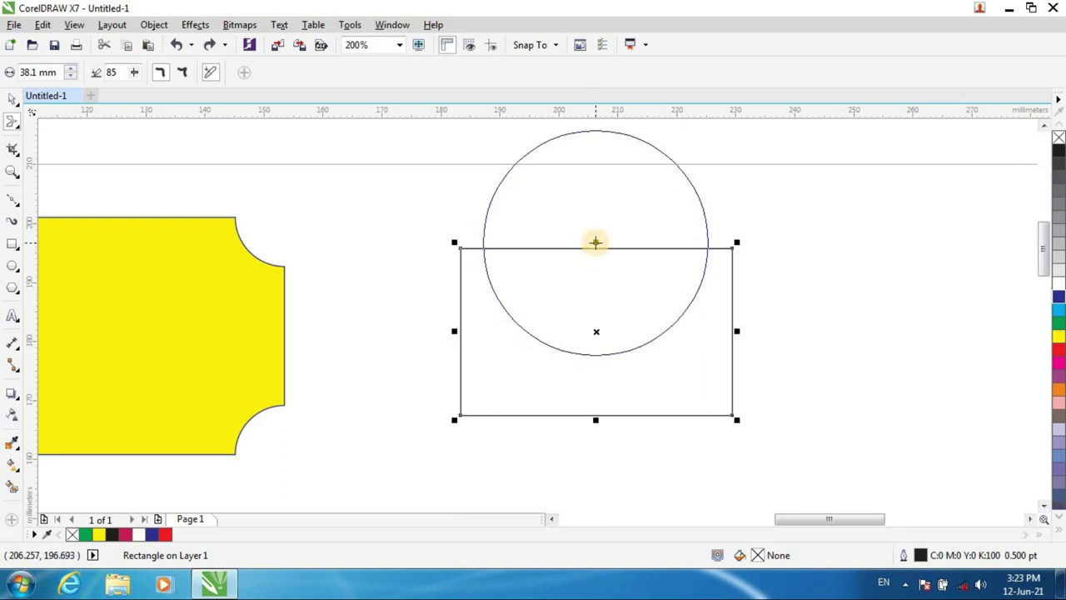
pyautogui.moveTo(592, 247); pyautogui.dragTo(591, 322)
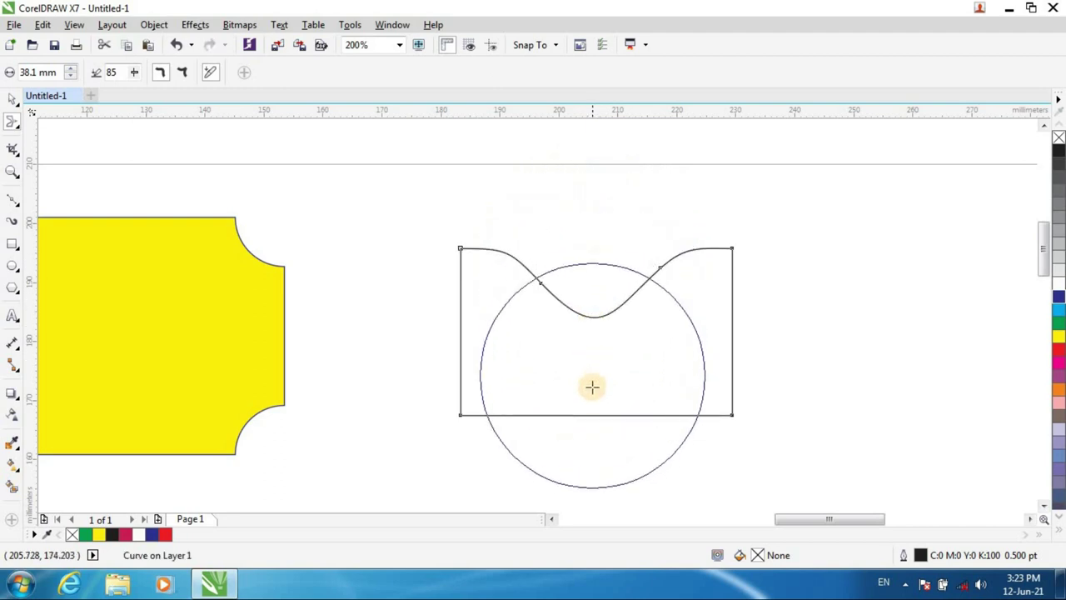
pyautogui.moveTo(592, 414)
pyautogui.mouseDown()
pyautogui.moveTo(606, 391)
pyautogui.moveTo(588, 376)
pyautogui.moveTo(592, 355)
pyautogui.mouseUp()
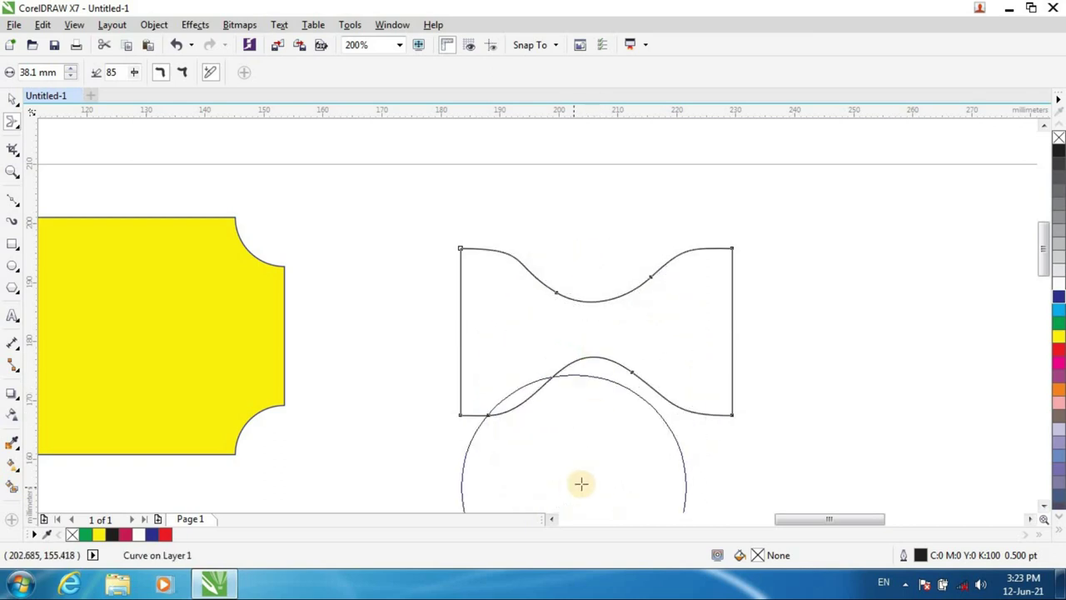
# Smear the dip in the waisted shape's top edge slightly deeper.
pyautogui.moveTo(600, 297); pyautogui.dragTo(600, 303)
pyautogui.click(600, 302)
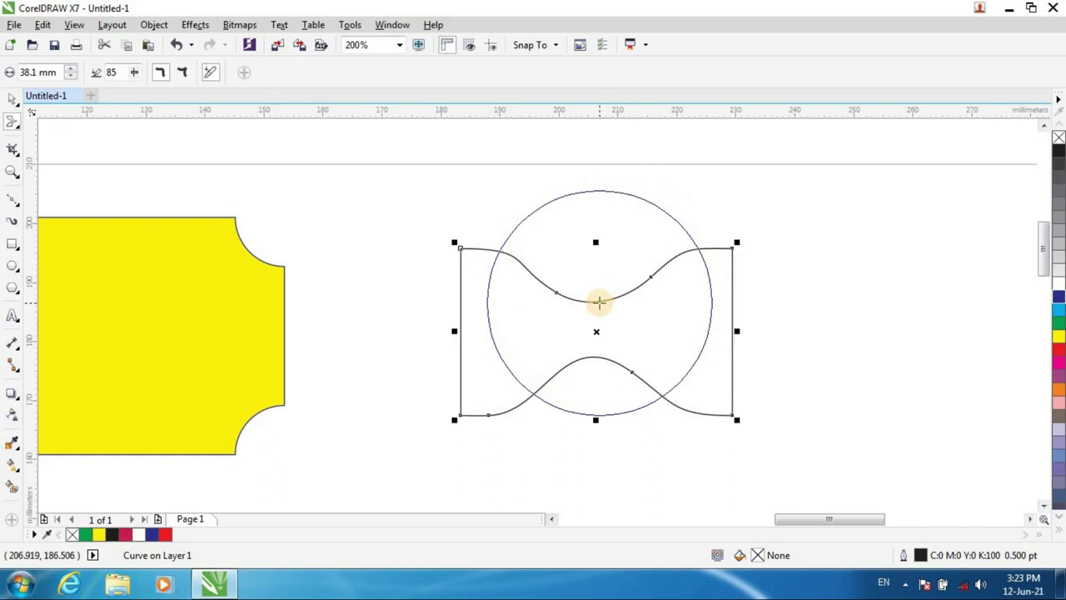
pyautogui.moveTo(598, 300); pyautogui.dragTo(1031, 388)
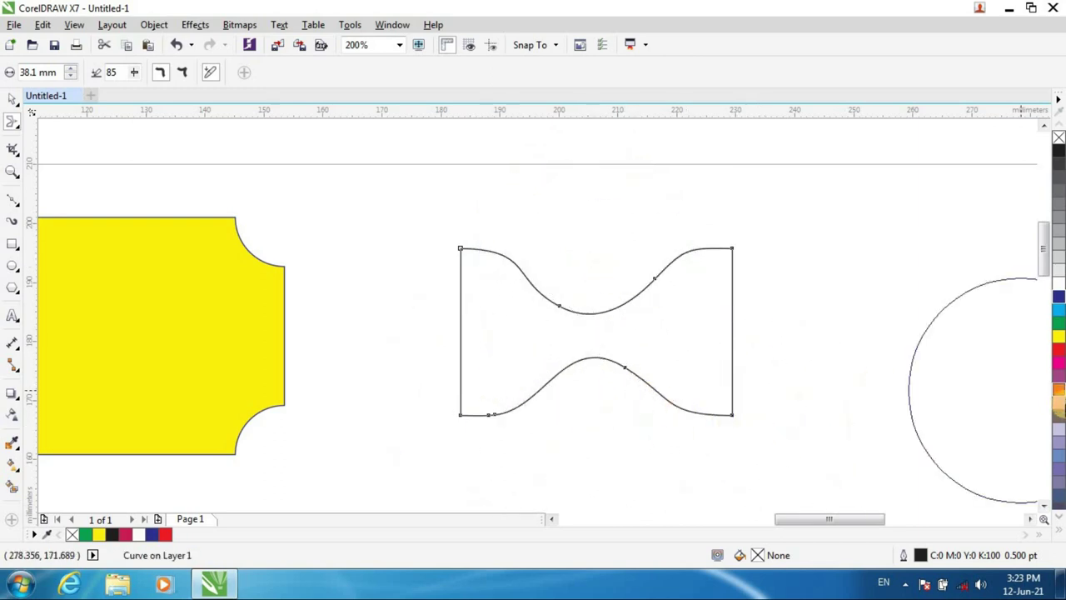
# Fill the waisted shape with magenta and move it up beside the yellow shape.
pyautogui.click(1059, 366)
pyautogui.click(12, 98)
pyautogui.click(655, 350)
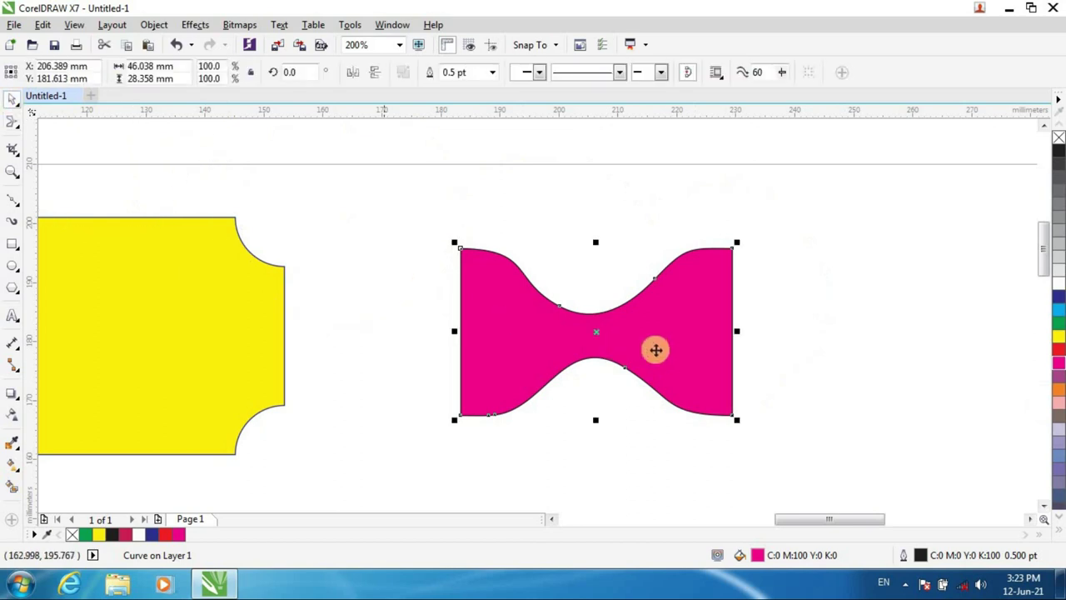
pyautogui.moveTo(699, 350); pyautogui.dragTo(553, 287)
# Draw a fourth rectangle about 46 × 24 mm to the right of the magenta shape.
pyautogui.moveTo(1041, 256); pyautogui.dragTo(1041, 265)
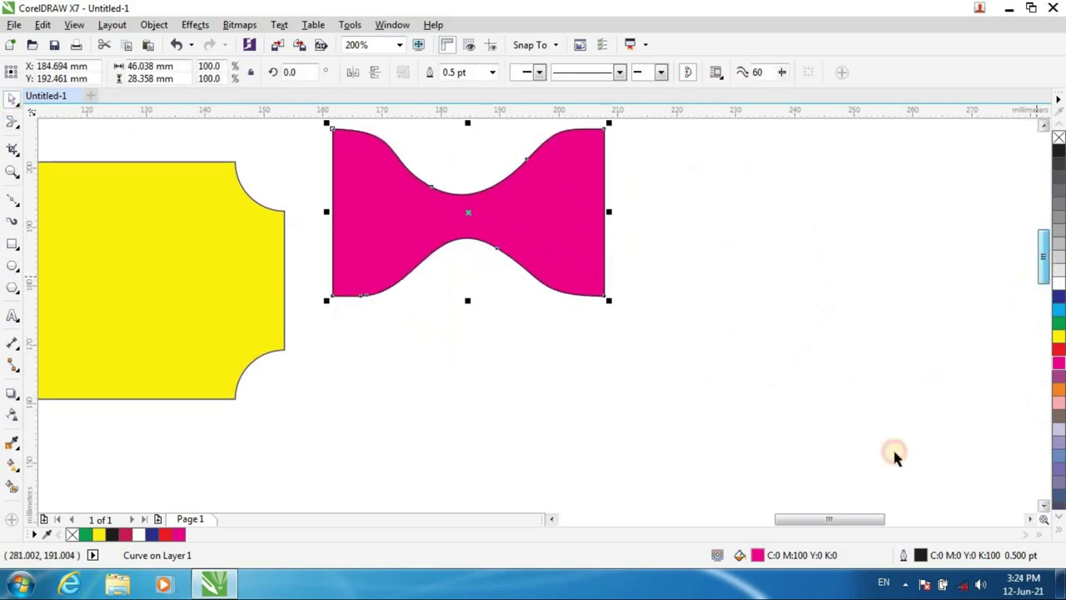
pyautogui.moveTo(830, 518)
pyautogui.mouseDown()
pyautogui.moveTo(852, 517)
pyautogui.moveTo(841, 517)
pyautogui.mouseUp()
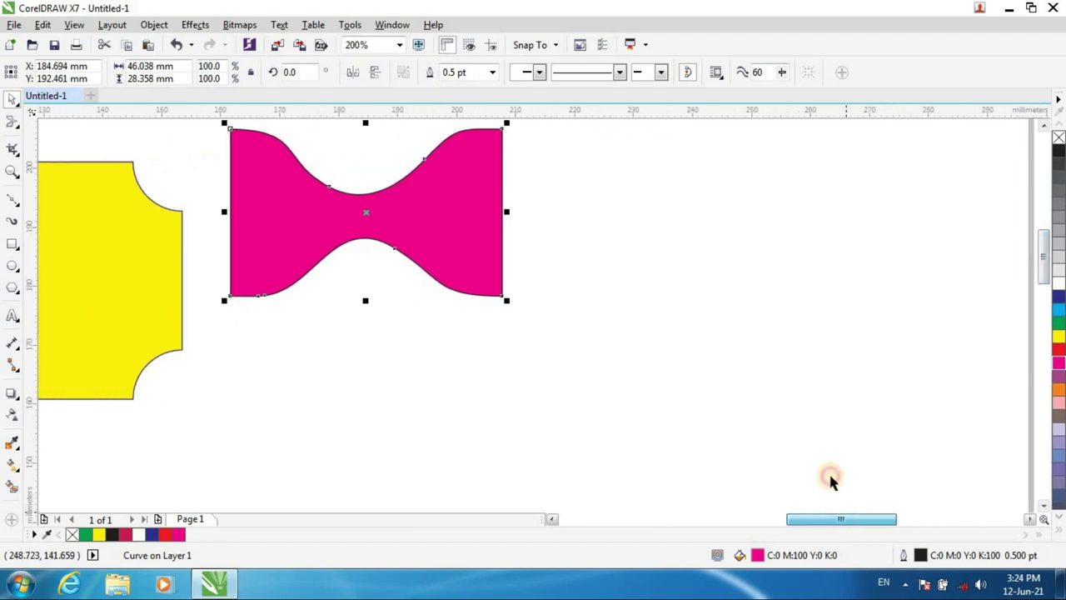
pyautogui.moveTo(1040, 273); pyautogui.dragTo(1042, 262)
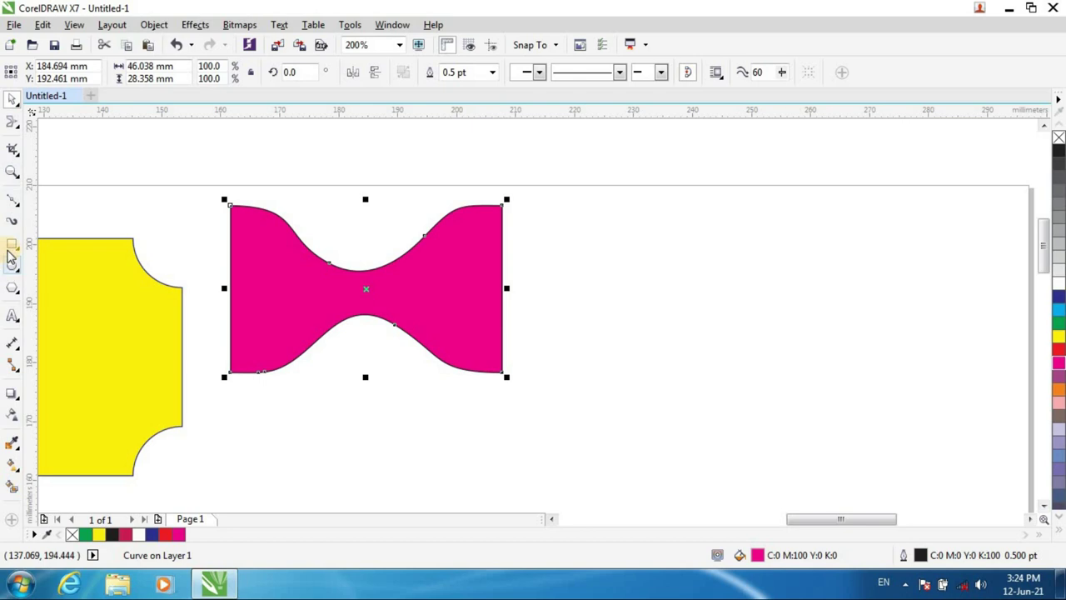
pyautogui.click(11, 245)
pyautogui.moveTo(641, 248); pyautogui.dragTo(914, 388)
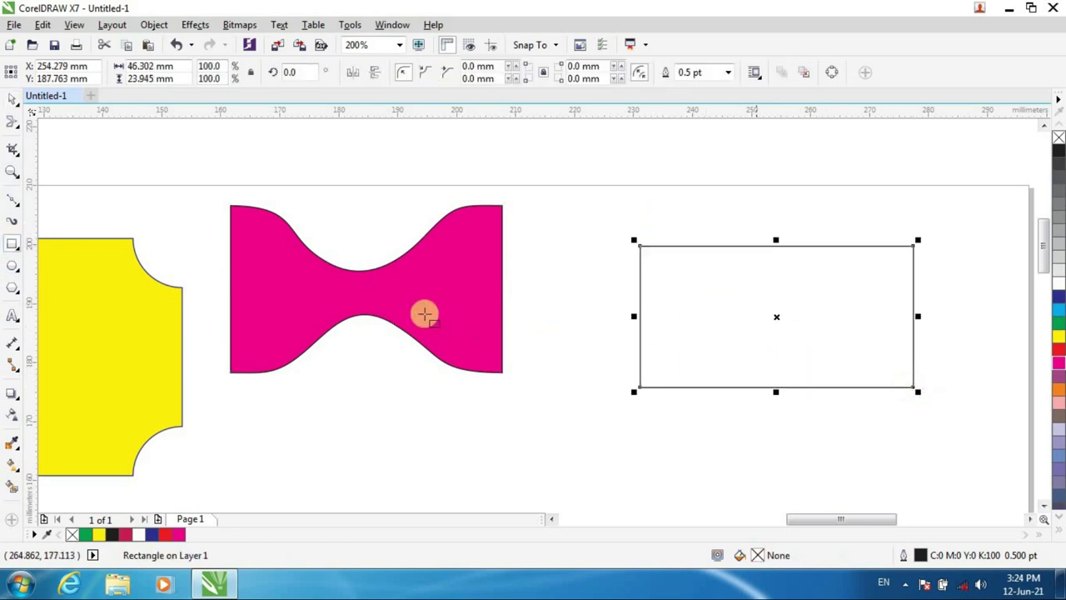
# Twist the fourth rectangle's lower-left and upper-right corners into spirals with the Twirl tool.
pyautogui.click(22, 131)
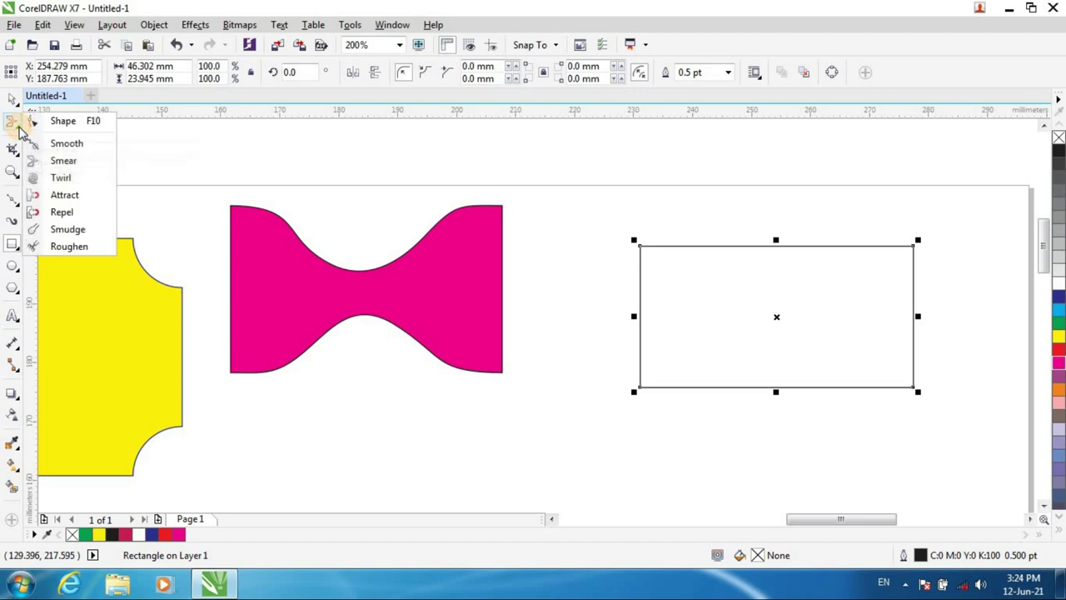
pyautogui.click(53, 178)
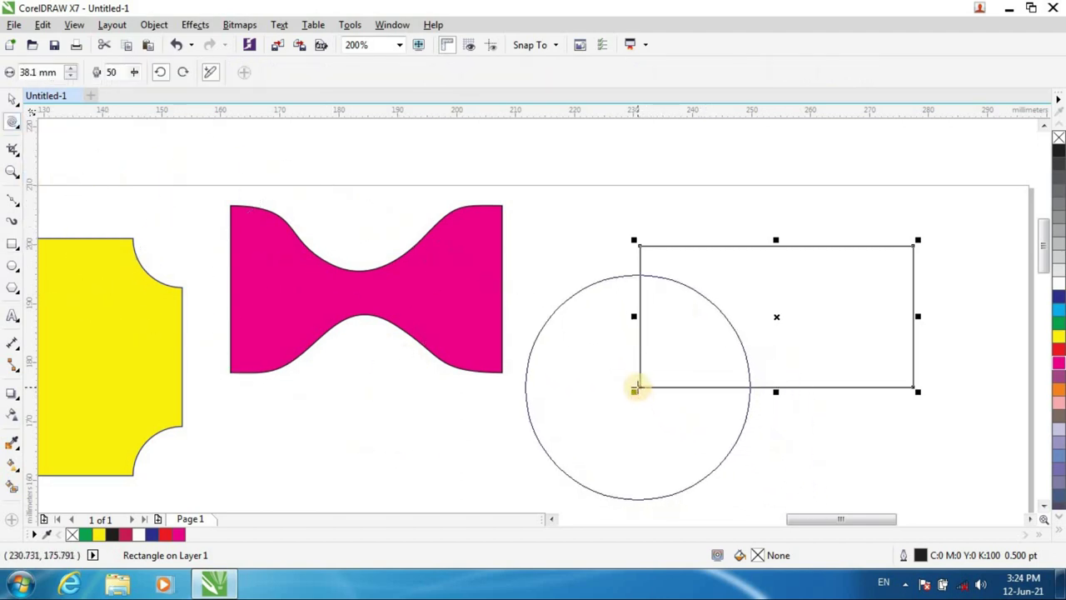
pyautogui.moveTo(636, 386); pyautogui.dragTo(636, 386)
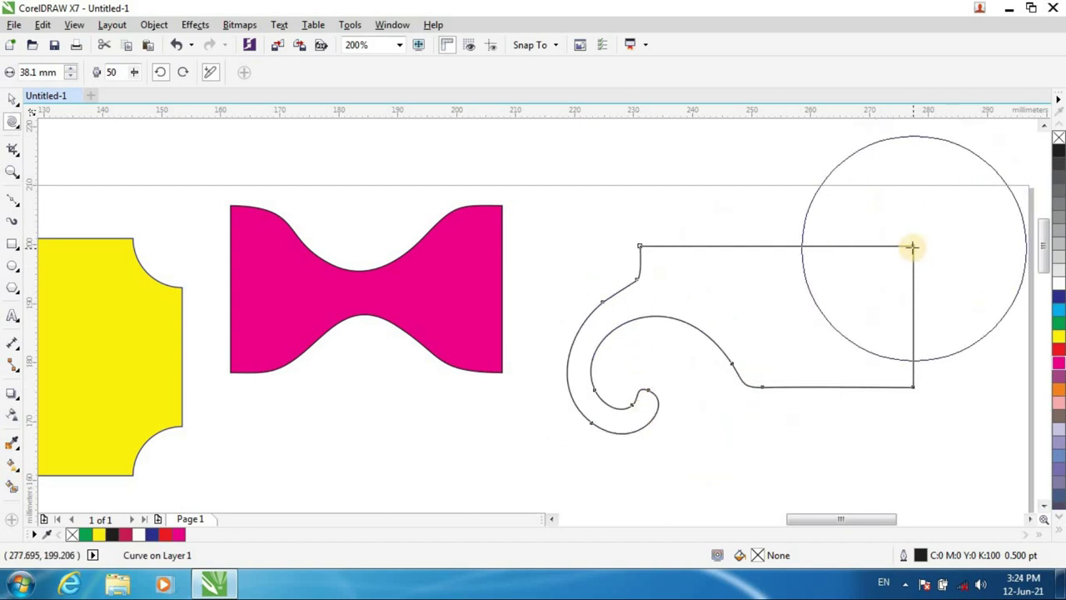
pyautogui.moveTo(913, 247)
pyautogui.mouseDown()
pyautogui.moveTo(888, 305)
pyautogui.moveTo(710, 299)
pyautogui.mouseUp()
pyautogui.moveTo(648, 391); pyautogui.dragTo(648, 392)
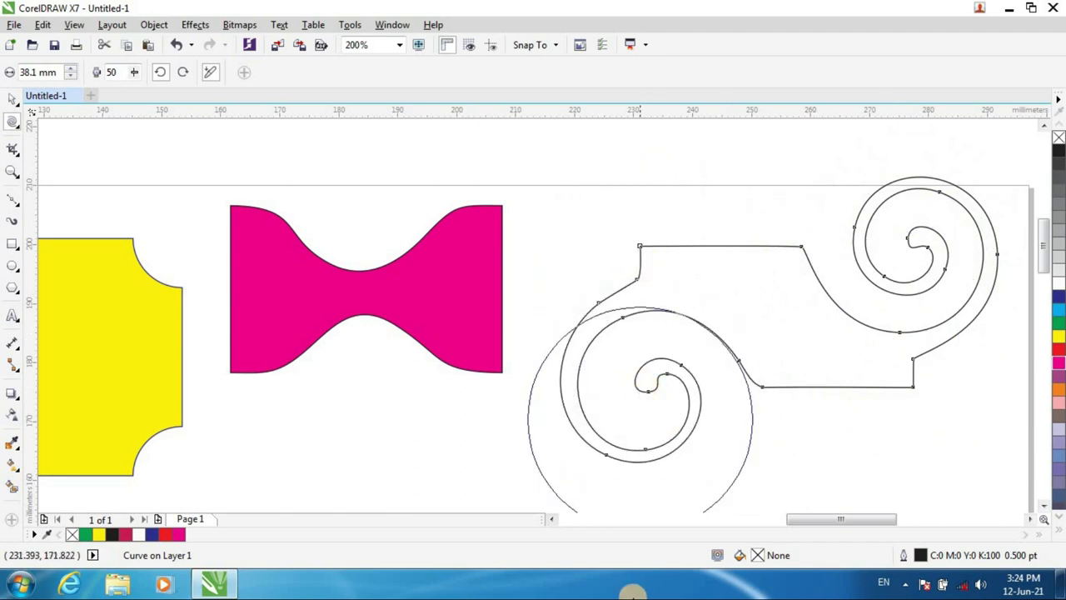
# Fill the twirled shape with green and shift it slightly down in the row of shapes.
pyautogui.click(13, 100)
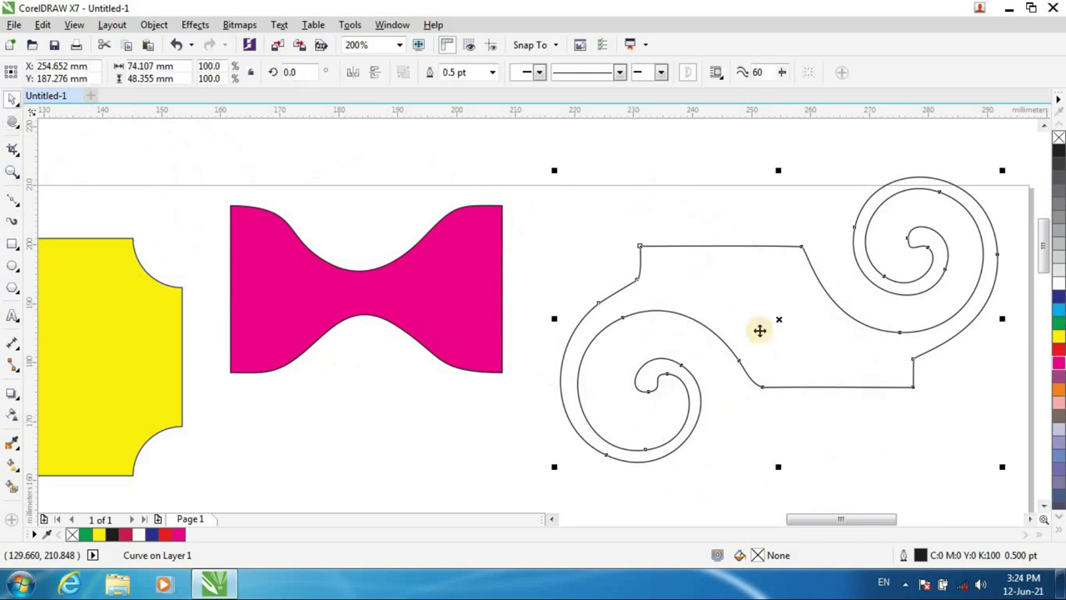
pyautogui.click(1059, 327)
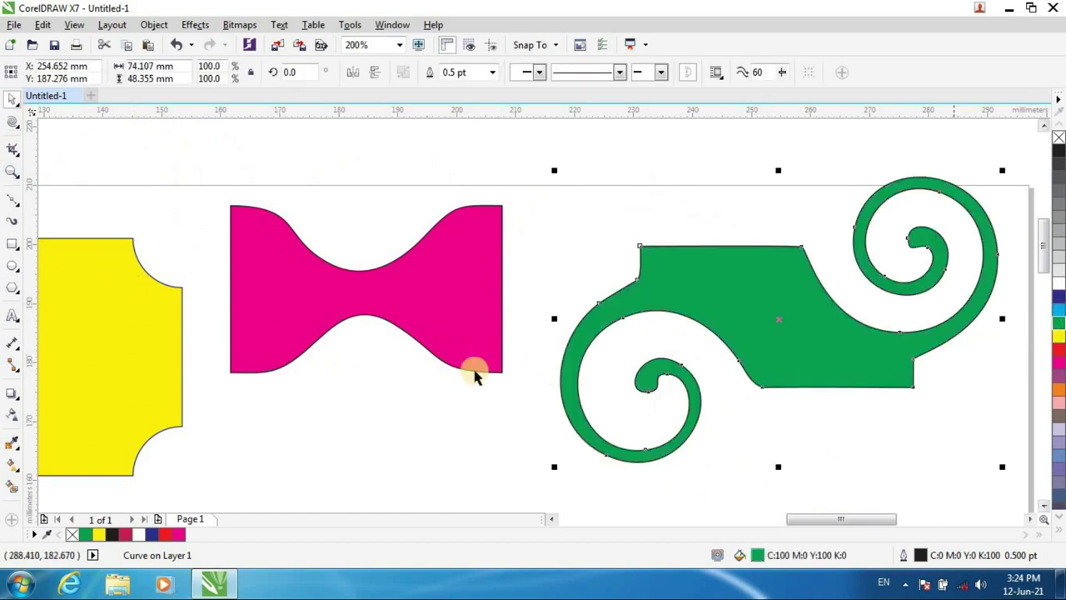
pyautogui.scroll(-2, 500, 366)
pyautogui.moveTo(795, 518); pyautogui.dragTo(774, 523)
pyautogui.moveTo(1040, 253); pyautogui.dragTo(1006, 347)
pyautogui.moveTo(824, 522); pyautogui.dragTo(794, 522)
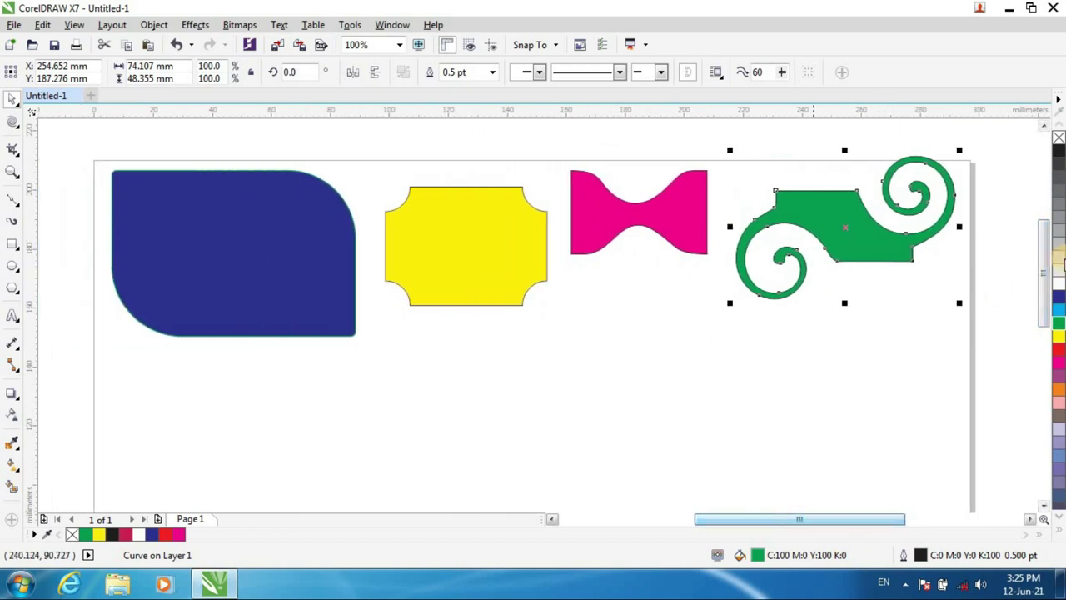
pyautogui.moveTo(1042, 250); pyautogui.dragTo(1046, 259)
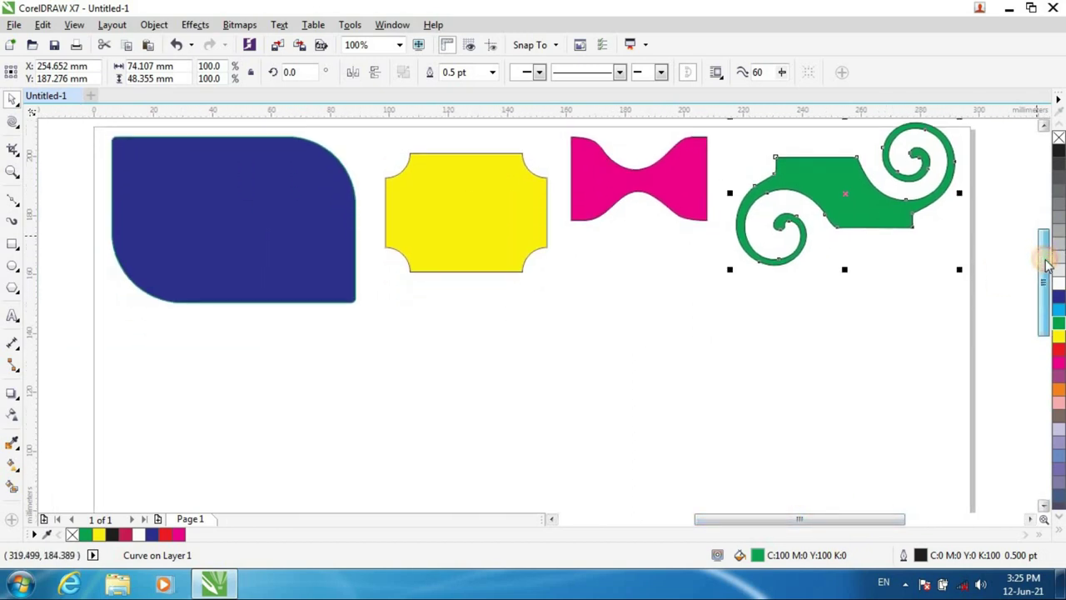
pyautogui.moveTo(880, 208); pyautogui.dragTo(881, 223)
pyautogui.click(832, 372)
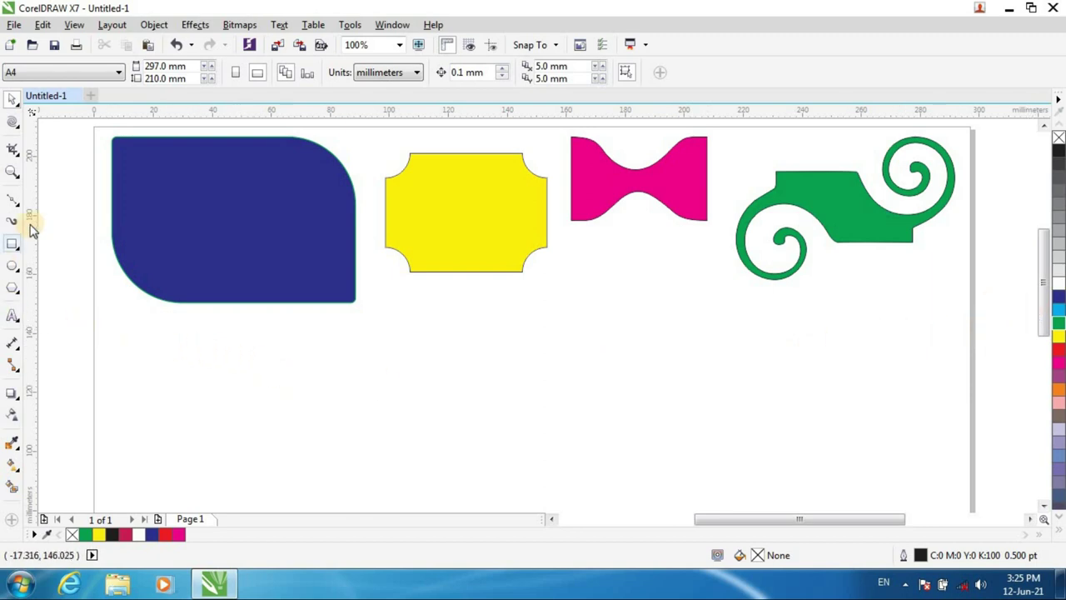
# Draw a rectangle about 64 × 39 mm below the blue shape and activate the Attract tool.
pyautogui.click(12, 247)
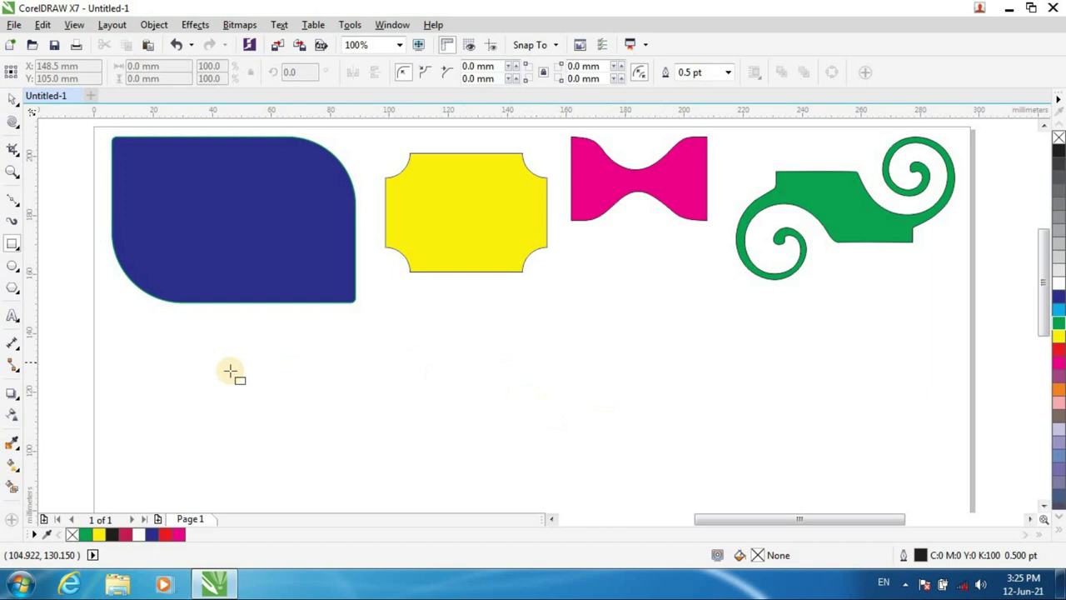
pyautogui.moveTo(175, 359); pyautogui.dragTo(363, 472)
pyautogui.scroll(1, 194, 457)
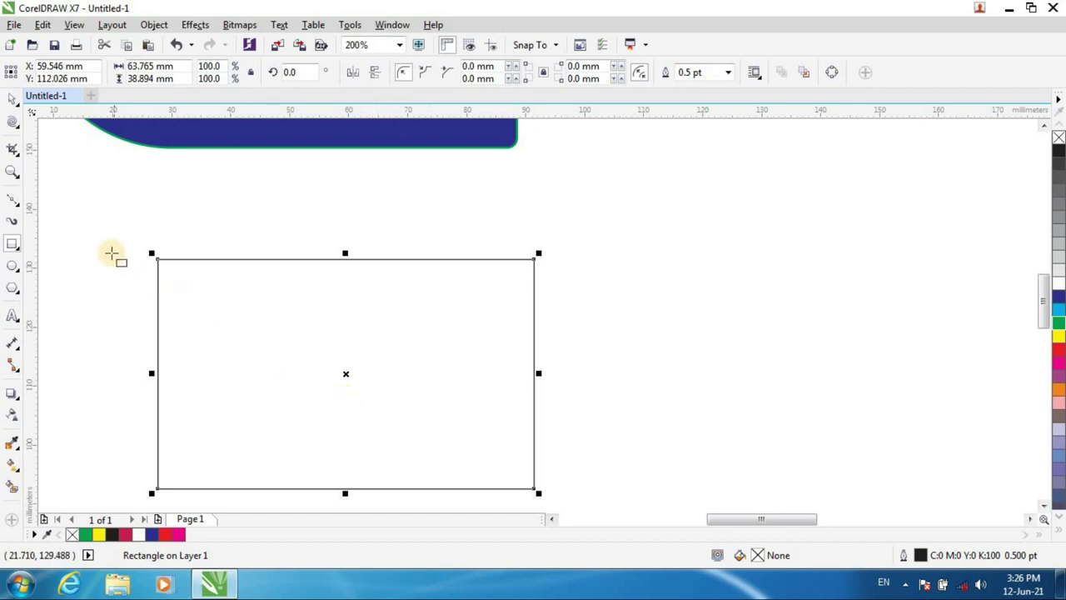
pyautogui.click(19, 126)
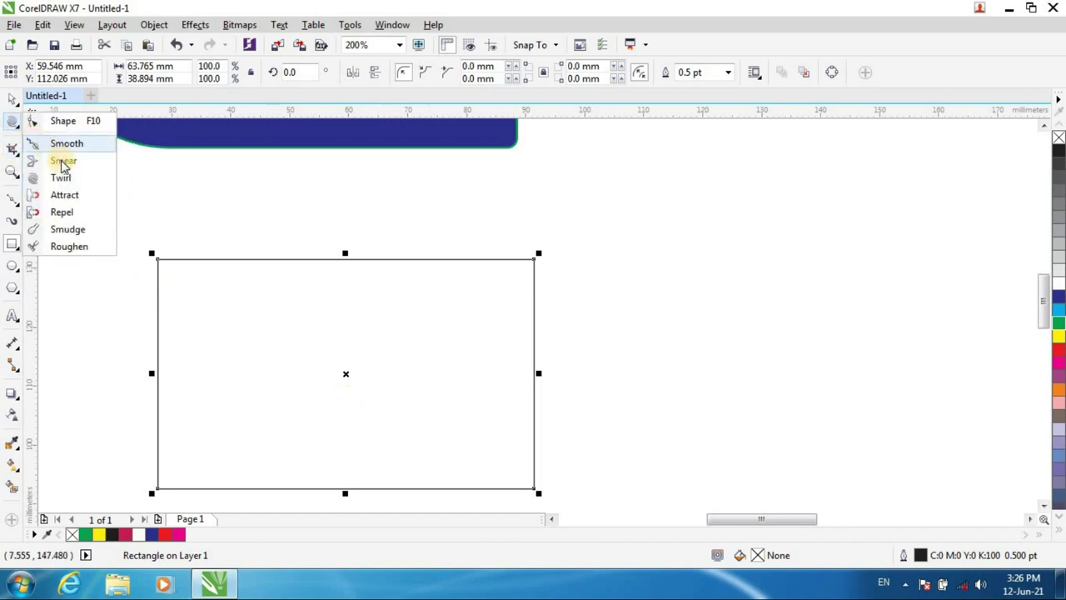
pyautogui.click(64, 194)
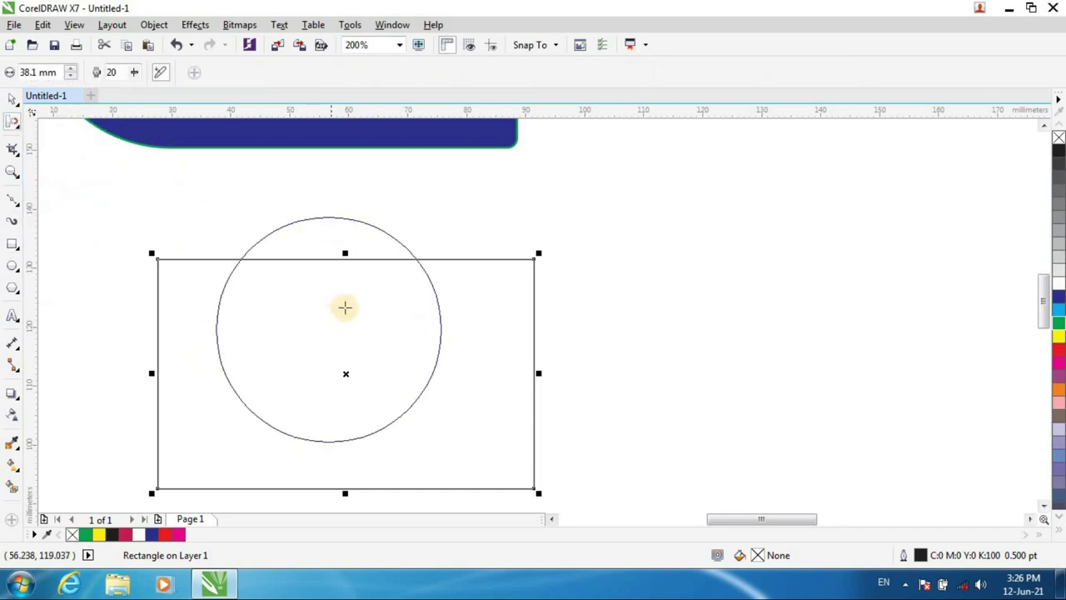
# Try pulling the new rectangle's four edges inward with the Attract tool, and undo the distortions.
pyautogui.moveTo(345, 250); pyautogui.dragTo(343, 230)
pyautogui.moveTo(345, 287)
pyautogui.mouseDown()
pyautogui.moveTo(342, 379)
pyautogui.moveTo(340, 366)
pyautogui.mouseUp()
pyautogui.moveTo(339, 405)
pyautogui.mouseDown()
pyautogui.moveTo(338, 431)
pyautogui.moveTo(342, 358)
pyautogui.mouseUp()
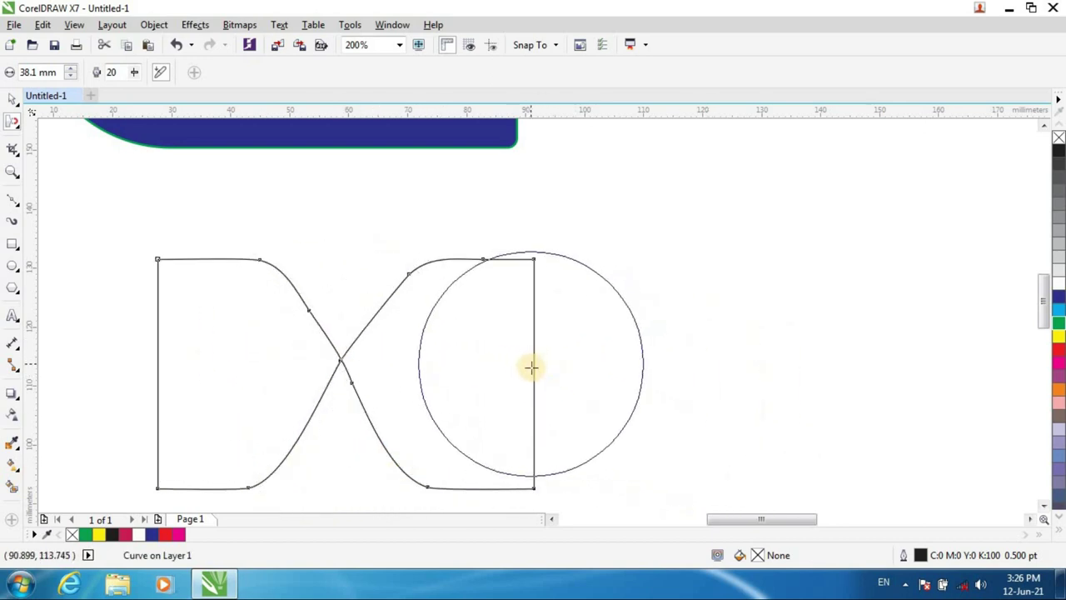
pyautogui.moveTo(534, 371); pyautogui.dragTo(433, 364)
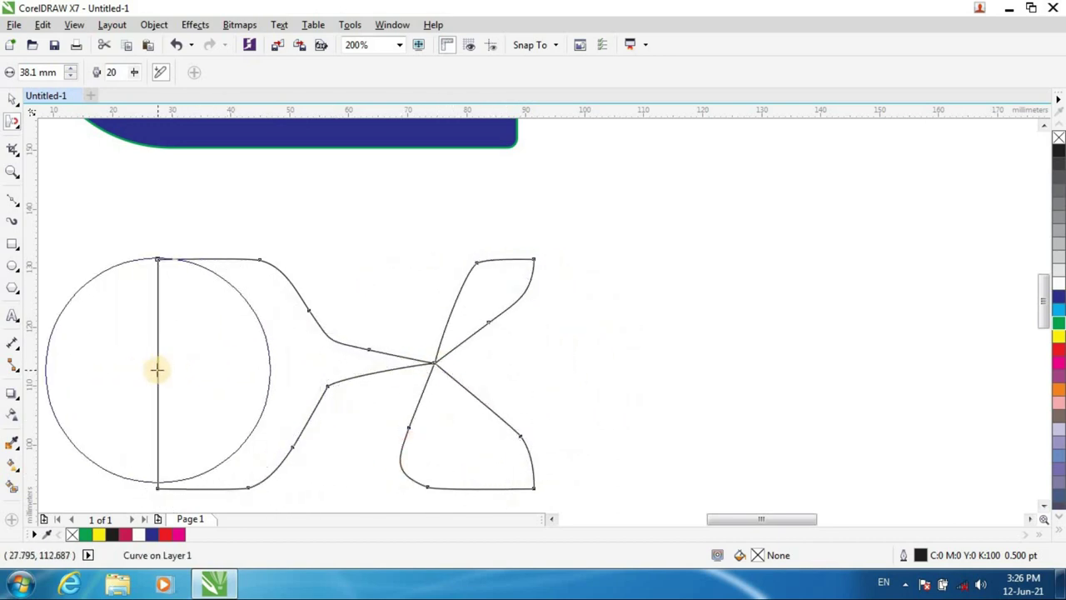
pyautogui.moveTo(163, 369)
pyautogui.mouseDown()
pyautogui.moveTo(243, 370)
pyautogui.moveTo(236, 396)
pyautogui.moveTo(239, 364)
pyautogui.mouseUp()
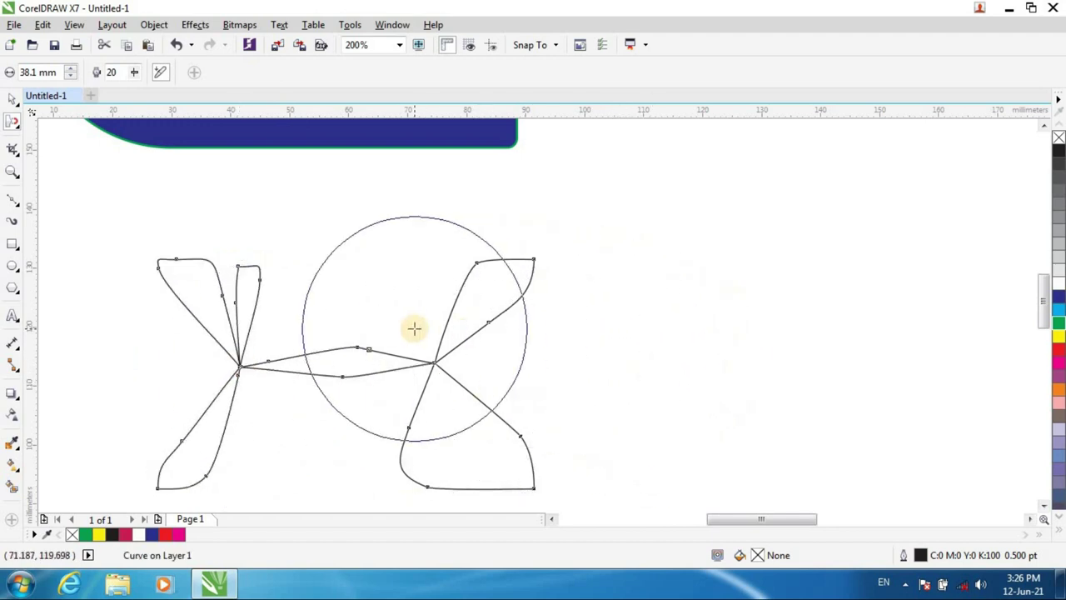
pyautogui.hotkey('ctrl', 'z')
pyautogui.hotkey('ctrl', 'z')
pyautogui.hotkey('ctrl', 'z')
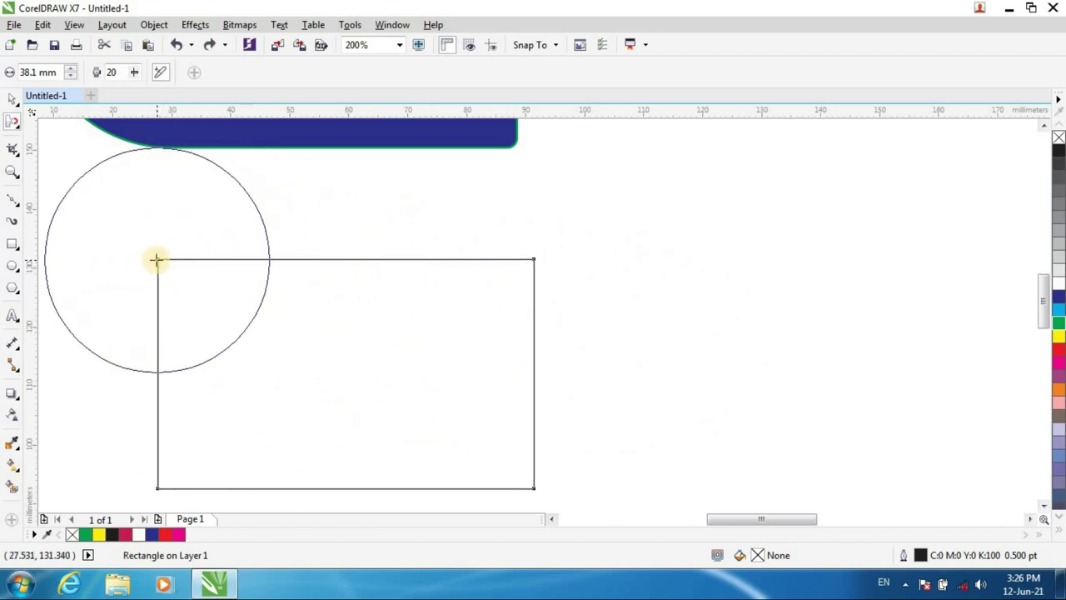
# Try dragging three of the rectangle's corners inward with the Attract tool, and undo back to the plain rectangle.
pyautogui.moveTo(170, 275)
pyautogui.mouseDown()
pyautogui.moveTo(279, 364)
pyautogui.moveTo(406, 391)
pyautogui.moveTo(311, 375)
pyautogui.mouseUp()
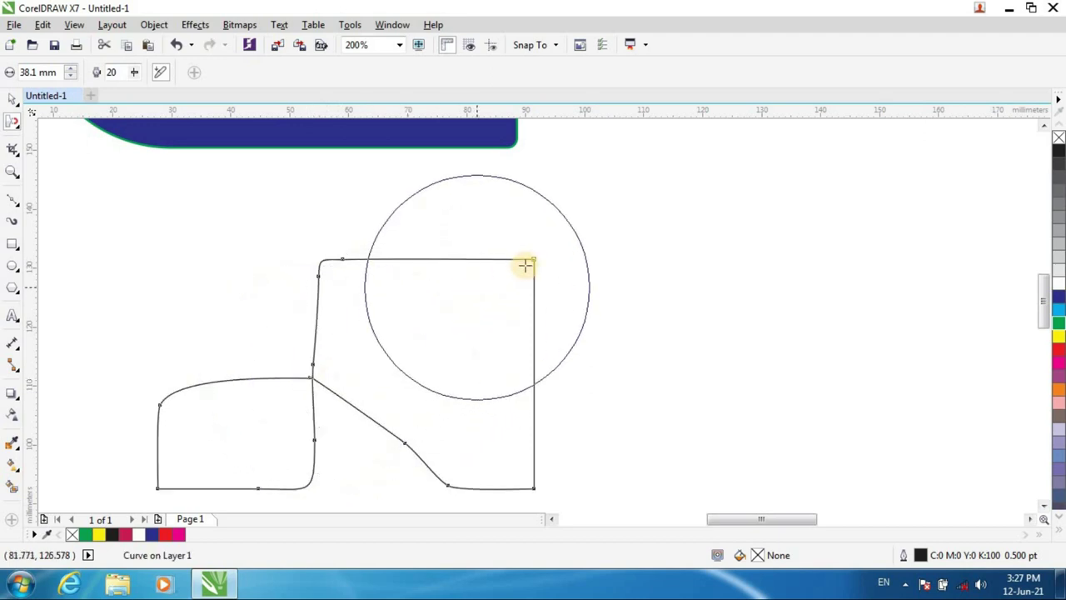
pyautogui.moveTo(489, 300)
pyautogui.mouseDown()
pyautogui.moveTo(481, 334)
pyautogui.moveTo(459, 345)
pyautogui.moveTo(392, 346)
pyautogui.mouseUp()
pyautogui.moveTo(354, 364)
pyautogui.mouseDown()
pyautogui.moveTo(316, 391)
pyautogui.moveTo(310, 377)
pyautogui.mouseUp()
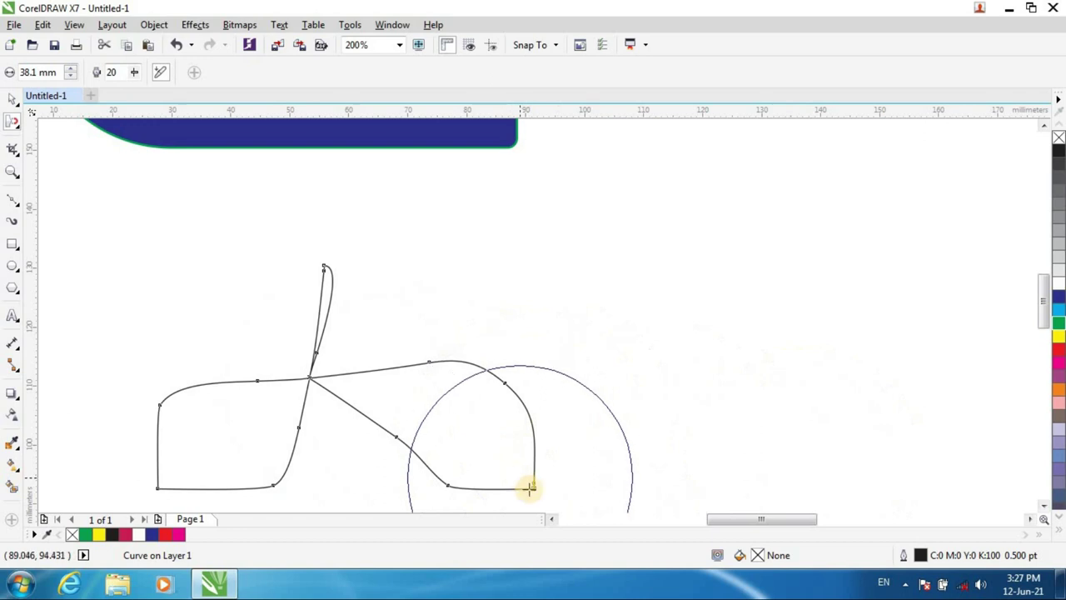
pyautogui.moveTo(530, 490); pyautogui.dragTo(428, 418)
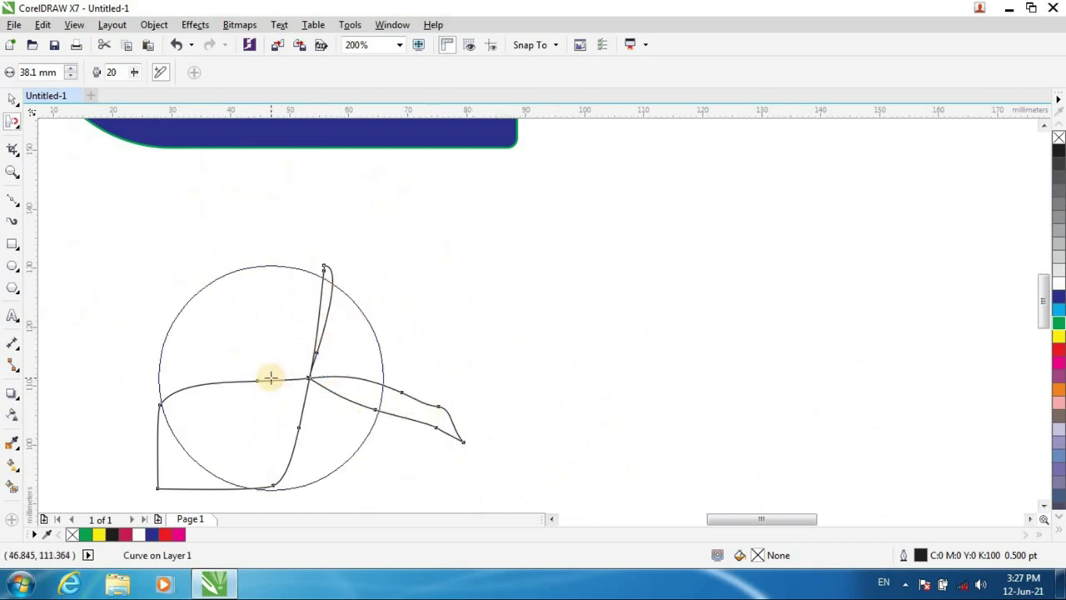
pyautogui.hotkey('ctrl', 'z')
pyautogui.hotkey('ctrl', 'z')
pyautogui.hotkey('ctrl', 'z')
pyautogui.hotkey('ctrl', 'z')
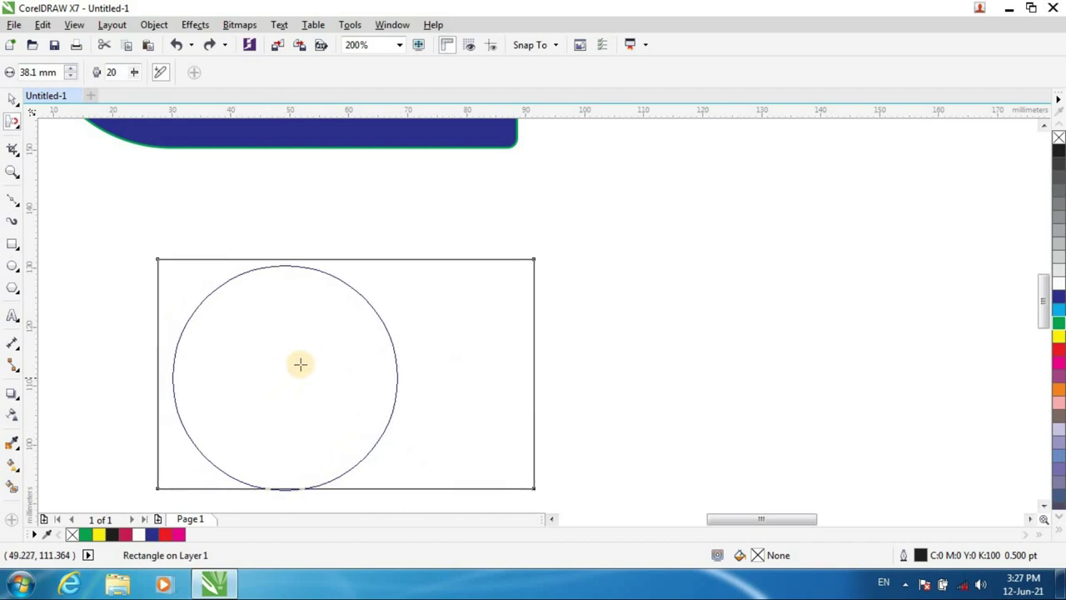
# Pull the middle of each of the rectangle's four edges inward with the Attract tool to form shallow dips.
pyautogui.moveTo(536, 378); pyautogui.dragTo(475, 378)
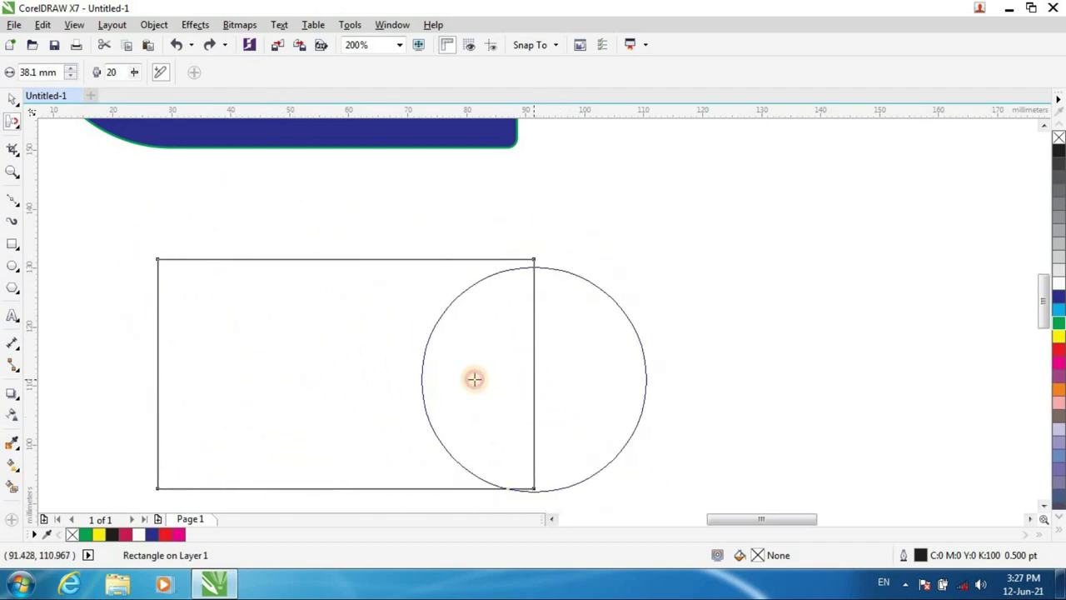
pyautogui.moveTo(122, 376); pyautogui.dragTo(181, 369)
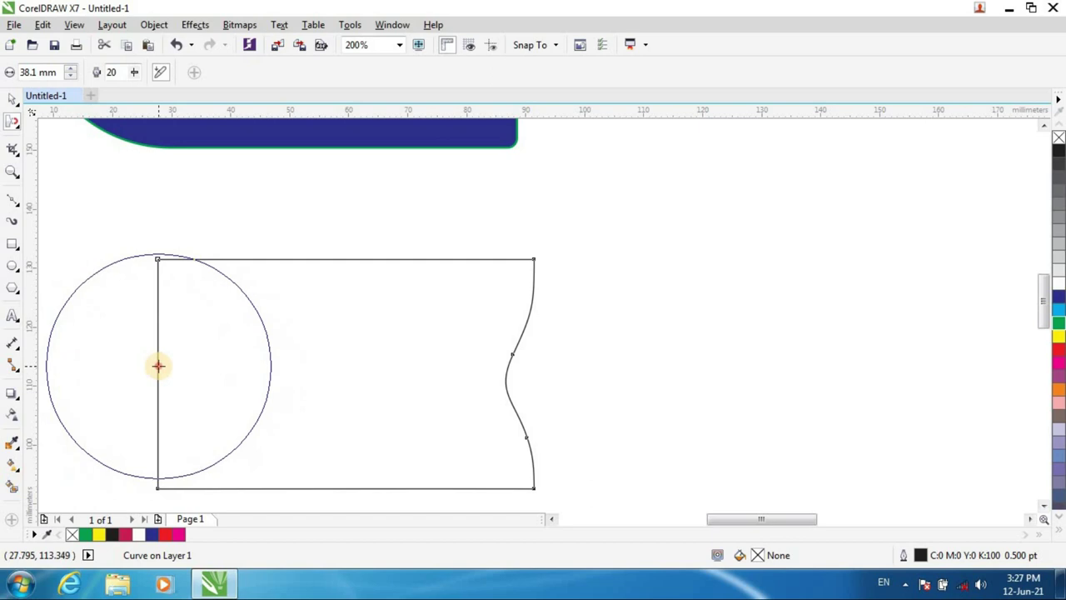
pyautogui.moveTo(361, 488); pyautogui.dragTo(342, 421)
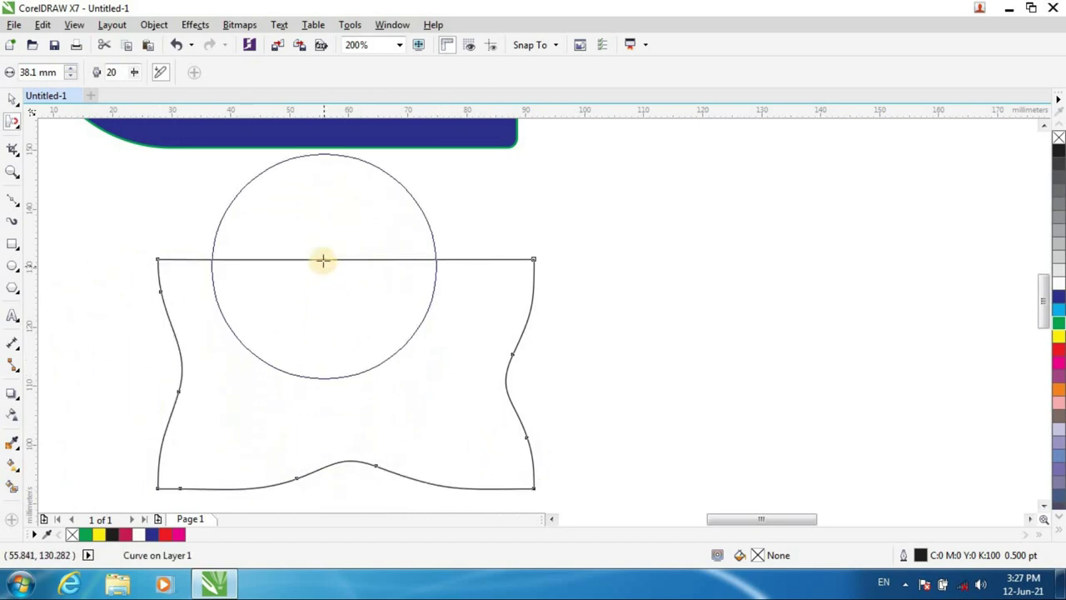
pyautogui.moveTo(321, 297)
pyautogui.mouseDown()
pyautogui.moveTo(322, 333)
pyautogui.moveTo(279, 459)
pyautogui.mouseUp()
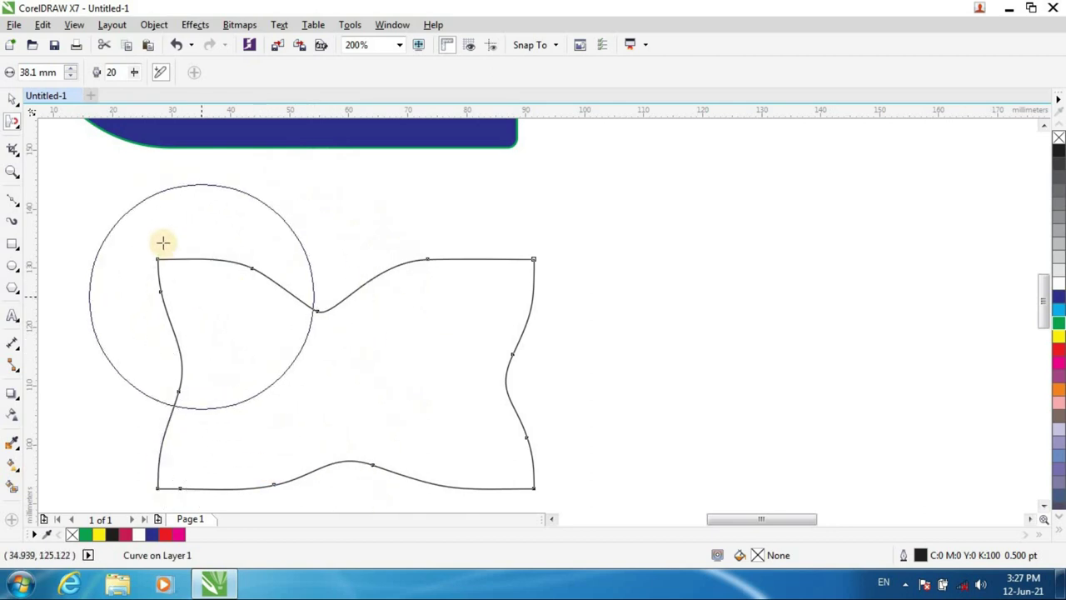
# Distort the shape's left side, top edge and right dip further with Attract strokes into an irregular wavy outline.
pyautogui.moveTo(155, 261); pyautogui.dragTo(263, 244)
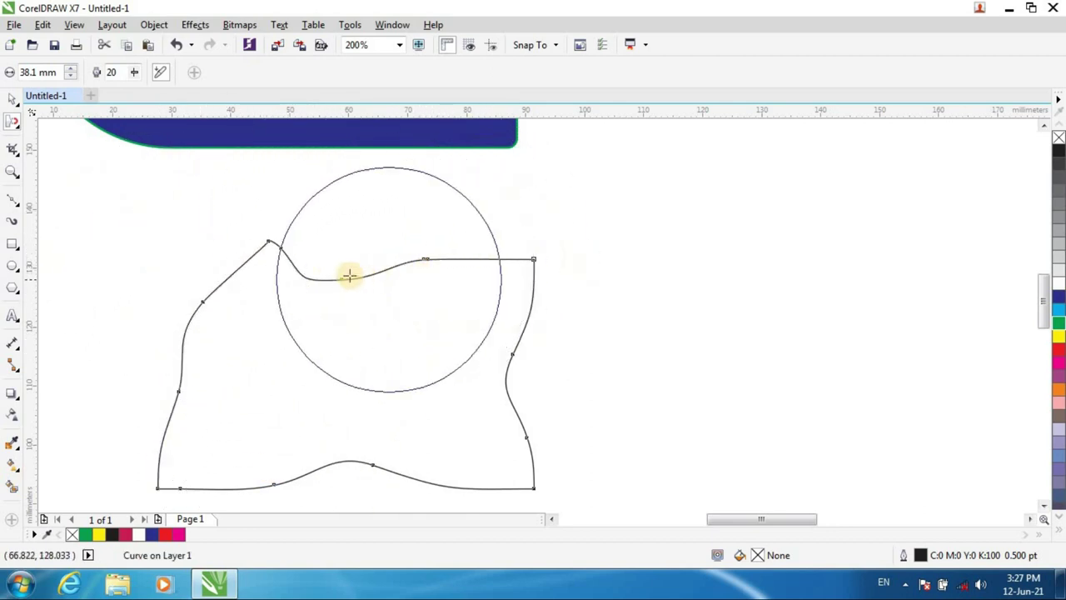
pyautogui.moveTo(341, 279)
pyautogui.mouseDown()
pyautogui.moveTo(286, 326)
pyautogui.moveTo(245, 328)
pyautogui.moveTo(241, 317)
pyautogui.mouseUp()
pyautogui.moveTo(214, 260)
pyautogui.mouseDown()
pyautogui.moveTo(185, 234)
pyautogui.moveTo(143, 257)
pyautogui.mouseUp()
pyautogui.moveTo(249, 245); pyautogui.dragTo(336, 225)
pyautogui.moveTo(183, 388)
pyautogui.mouseDown()
pyautogui.moveTo(204, 394)
pyautogui.moveTo(245, 376)
pyautogui.mouseUp()
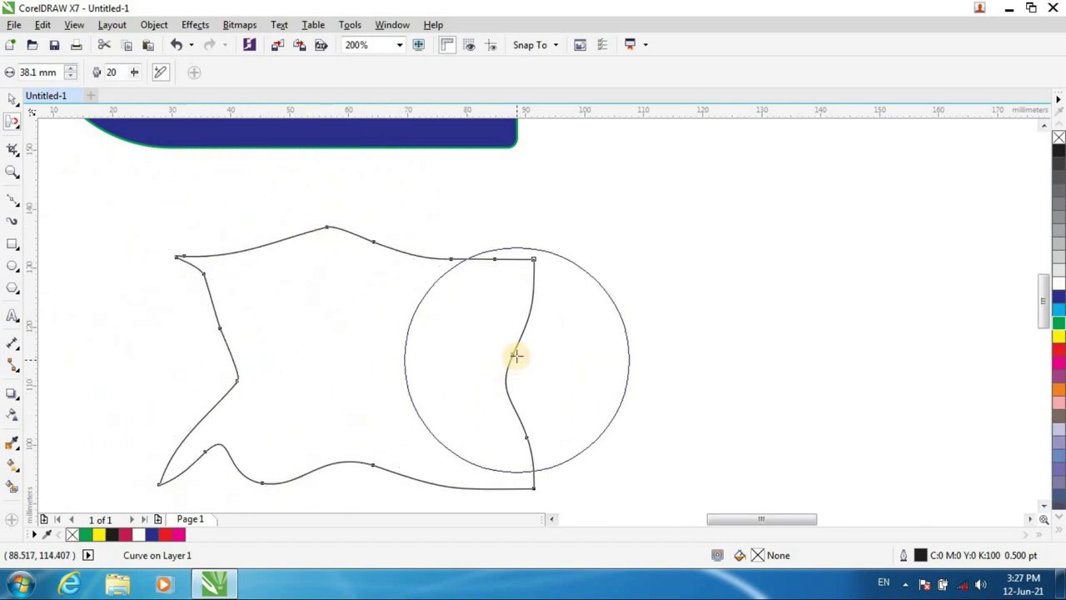
pyautogui.moveTo(512, 354); pyautogui.dragTo(493, 358)
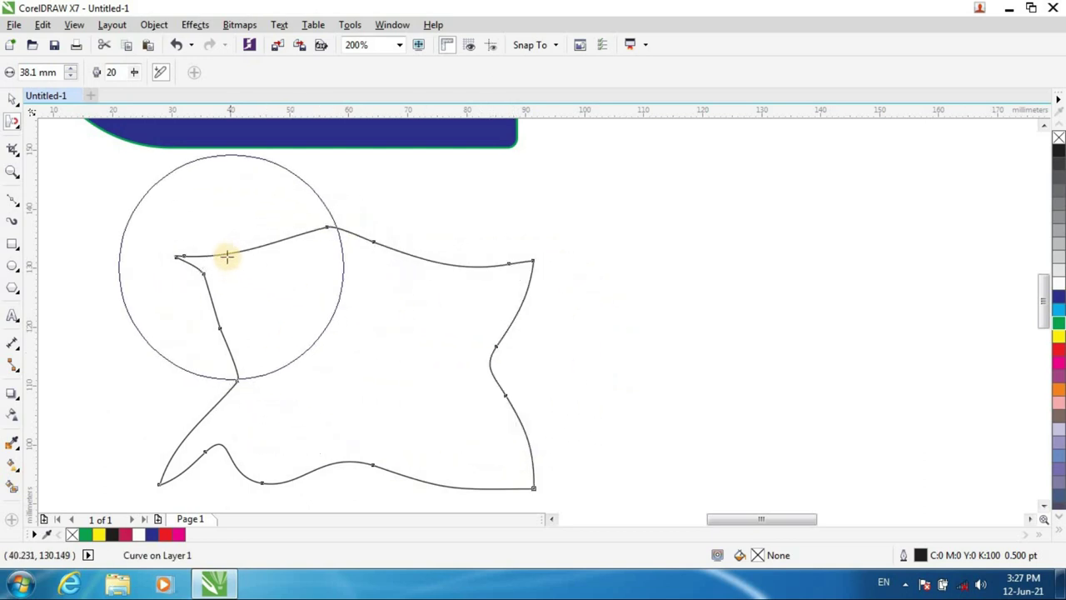
pyautogui.moveTo(226, 254)
pyautogui.mouseDown()
pyautogui.moveTo(257, 275)
pyautogui.moveTo(336, 312)
pyautogui.mouseUp()
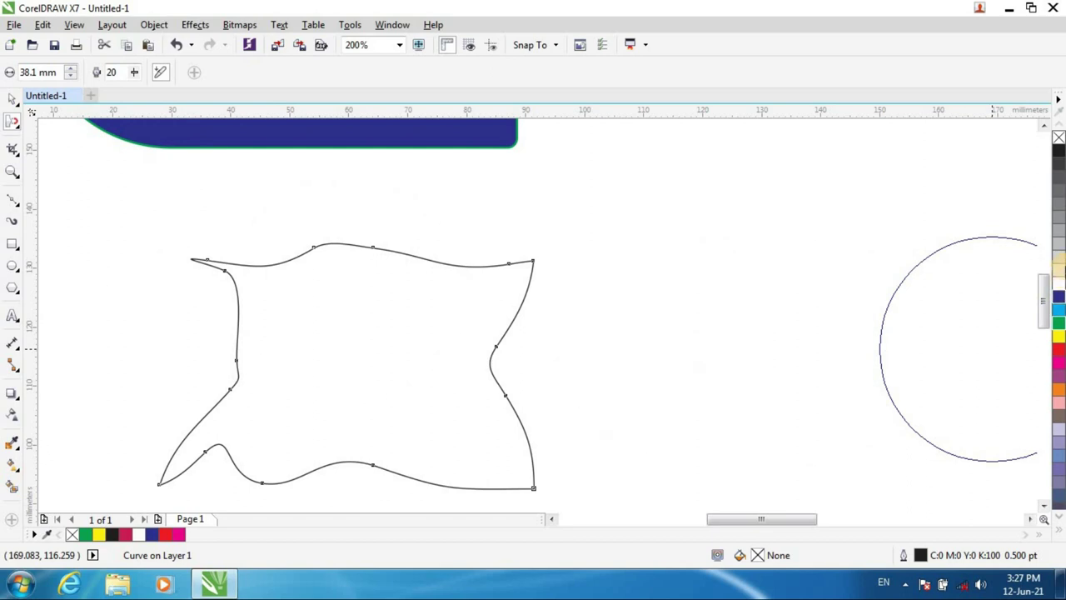
# Fill the wavy shape with 20% black and move it up and left under the blue shape.
pyautogui.click(1060, 259)
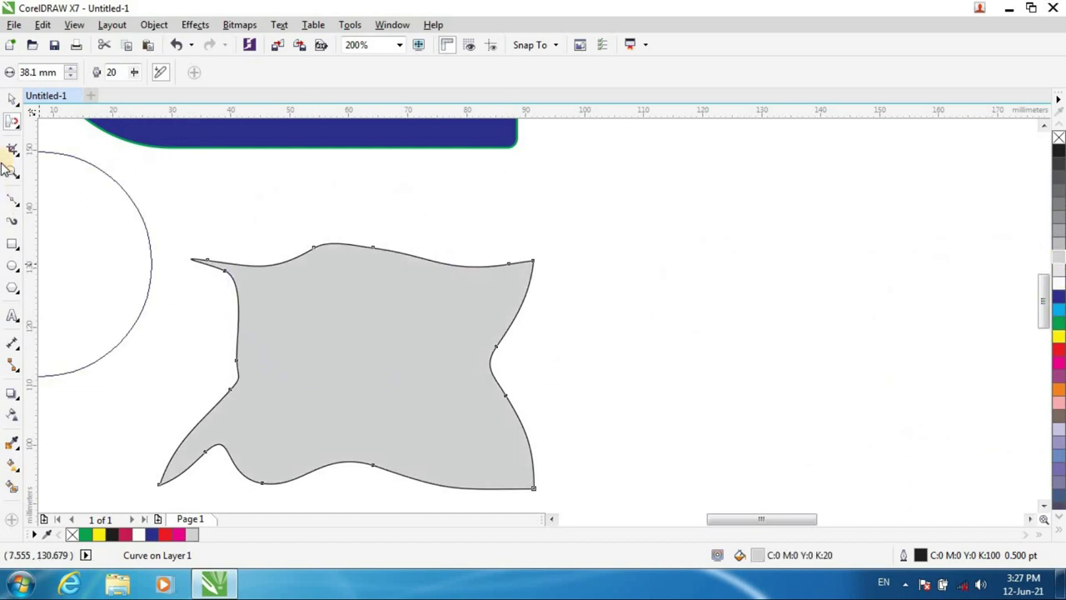
pyautogui.click(13, 100)
pyautogui.moveTo(335, 299); pyautogui.dragTo(169, 191)
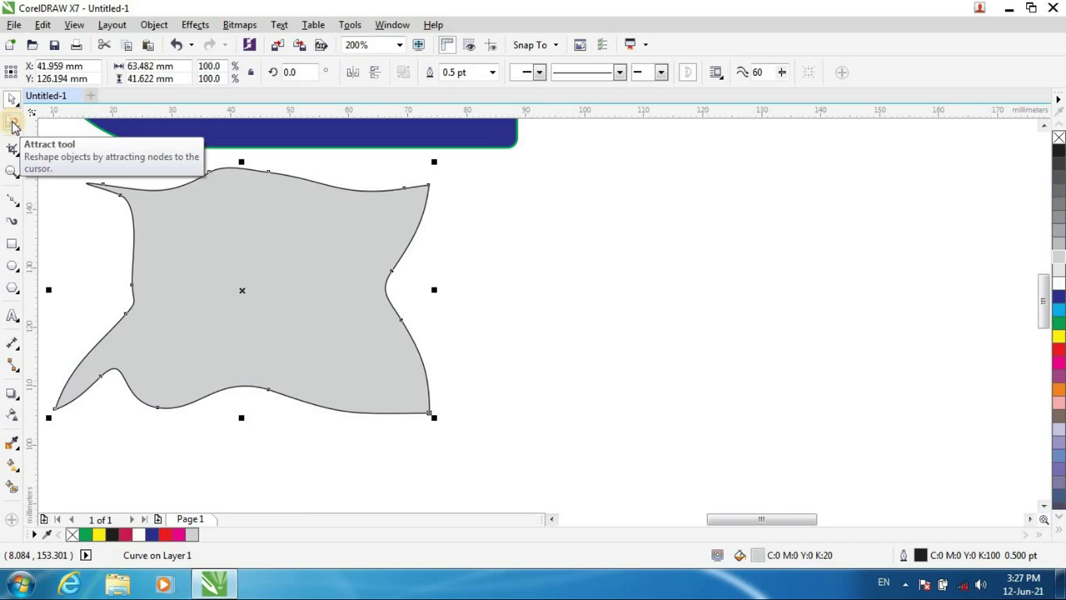
# Draw a rectangle about 43 × 27 mm right of the grey shape and bow its left edge inward with the Repel tool.
pyautogui.click(13, 249)
pyautogui.moveTo(517, 225); pyautogui.dragTo(769, 384)
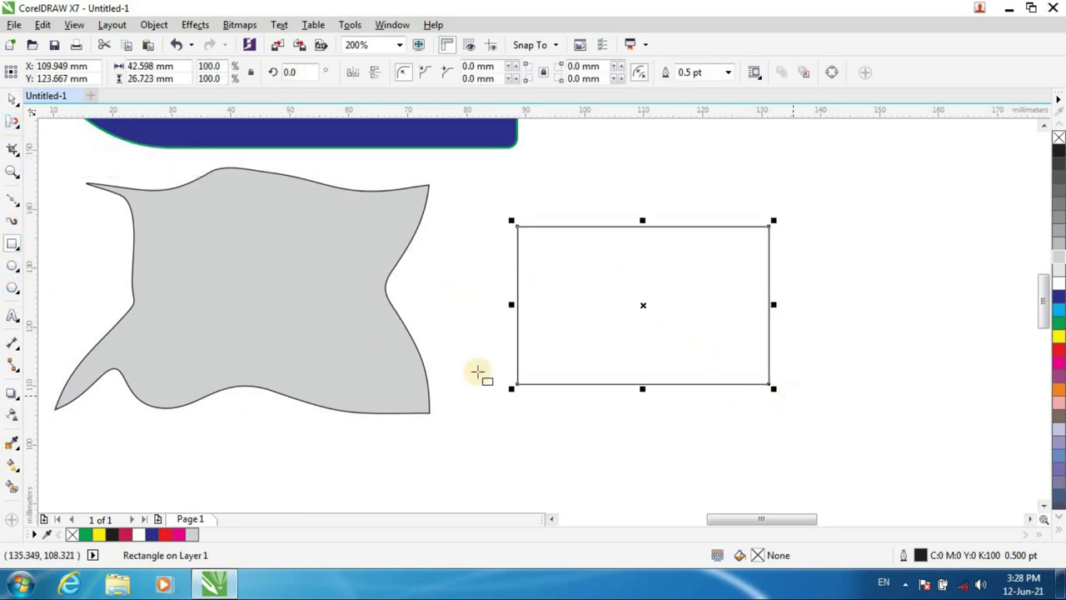
pyautogui.click(11, 125)
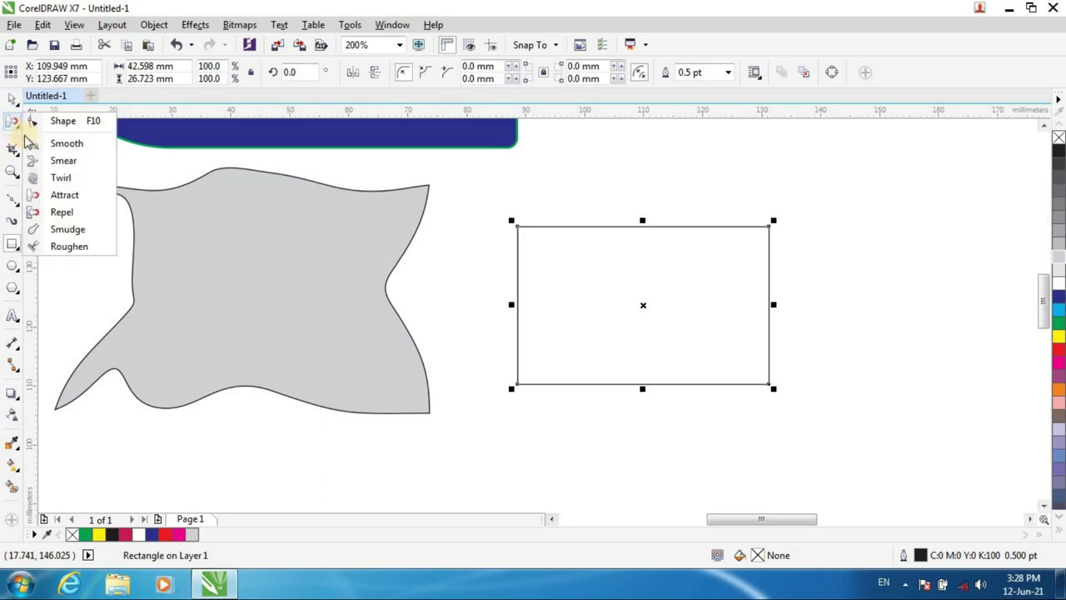
pyautogui.click(66, 213)
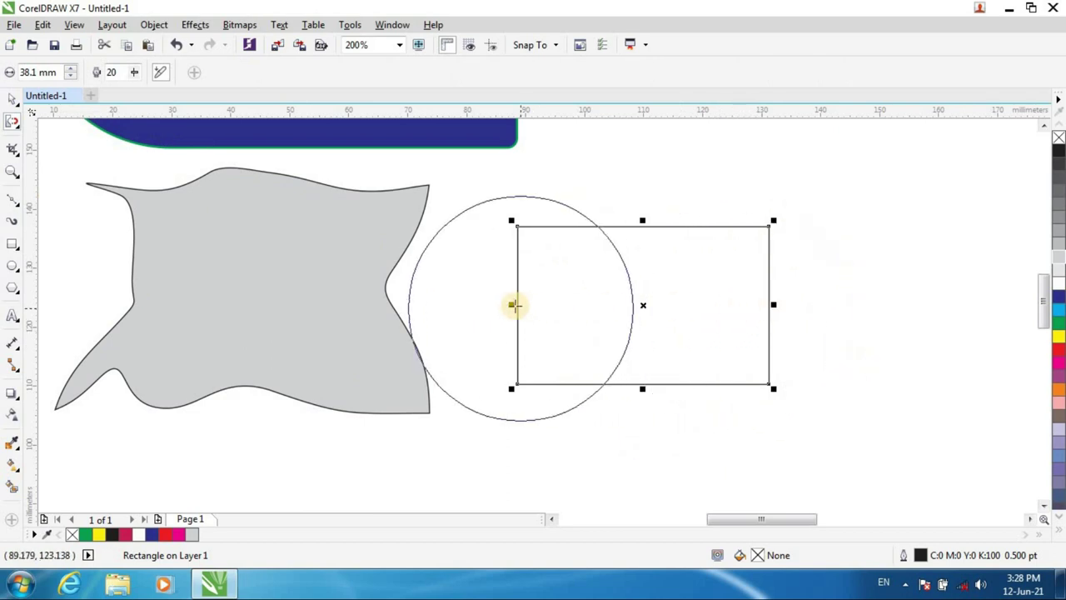
pyautogui.moveTo(512, 305); pyautogui.dragTo(504, 303)
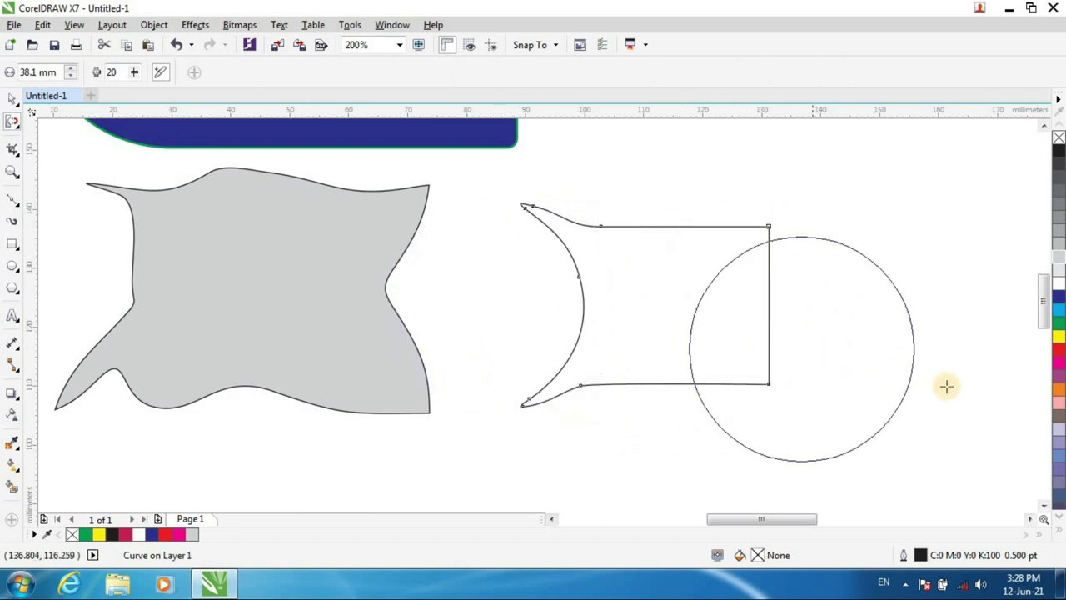
# Bow the new shape's right edge inward and bulge the middles of all four sides outward from inside with the Repel tool.
pyautogui.click(770, 307)
pyautogui.moveTo(770, 305); pyautogui.dragTo(761, 328)
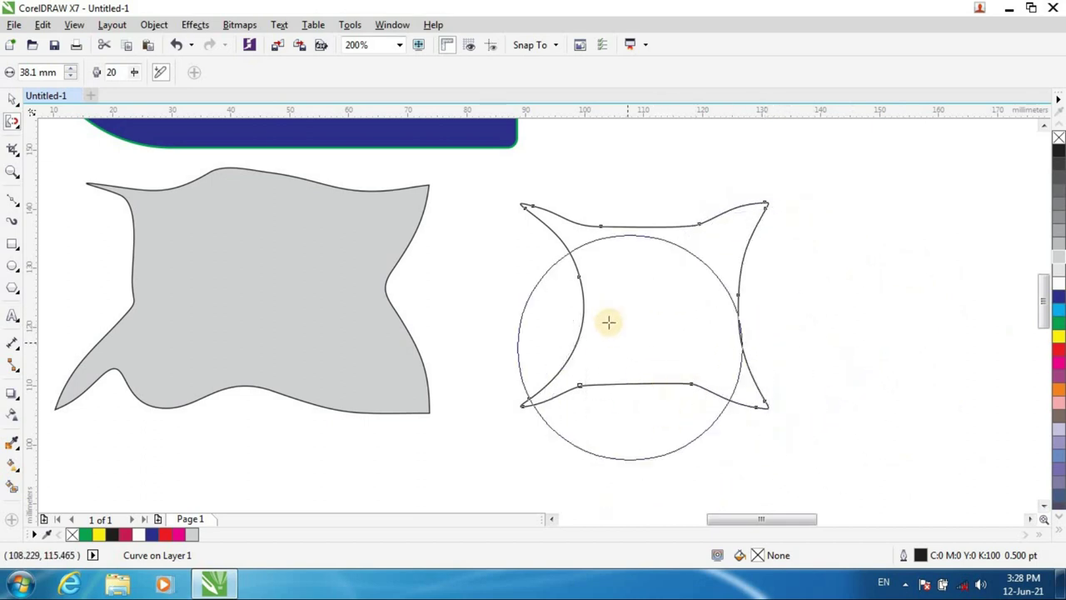
pyautogui.moveTo(653, 309)
pyautogui.mouseDown()
pyautogui.moveTo(774, 591)
pyautogui.moveTo(777, 561)
pyautogui.moveTo(738, 460)
pyautogui.moveTo(648, 300)
pyautogui.moveTo(659, 303)
pyautogui.moveTo(664, 392)
pyautogui.moveTo(655, 442)
pyautogui.mouseUp()
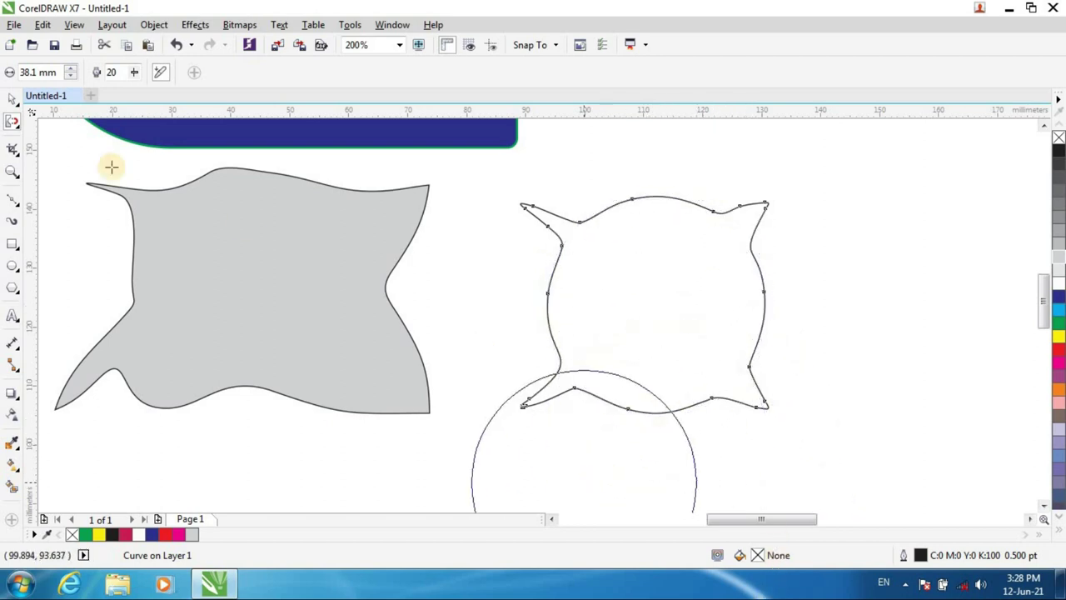
# Fill the repelled shape with magenta and move it up and left beside the grey shape.
pyautogui.click(12, 99)
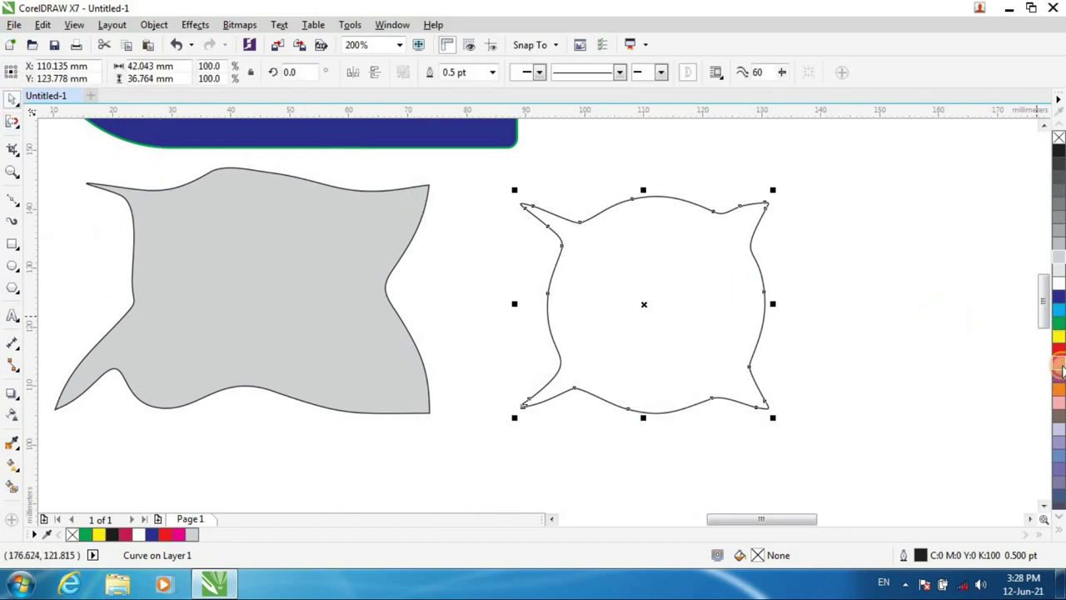
pyautogui.click(1059, 365)
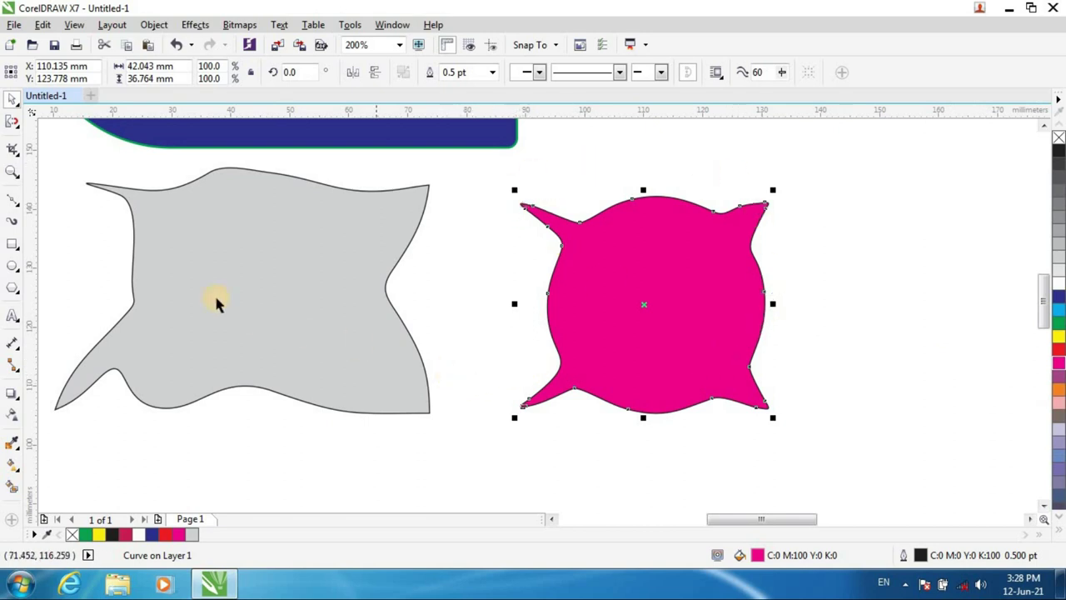
pyautogui.moveTo(721, 340); pyautogui.dragTo(638, 316)
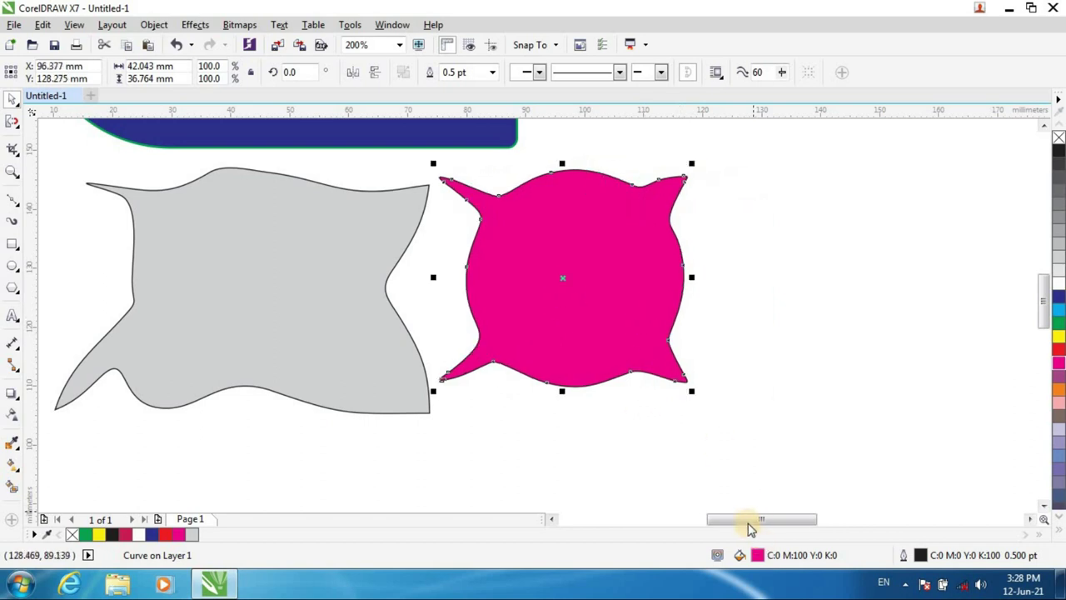
# Draw a rectangle about 48 × 29 mm right of the magenta shape and smudge a narrow slit down from its top edge.
pyautogui.moveTo(763, 520); pyautogui.dragTo(782, 521)
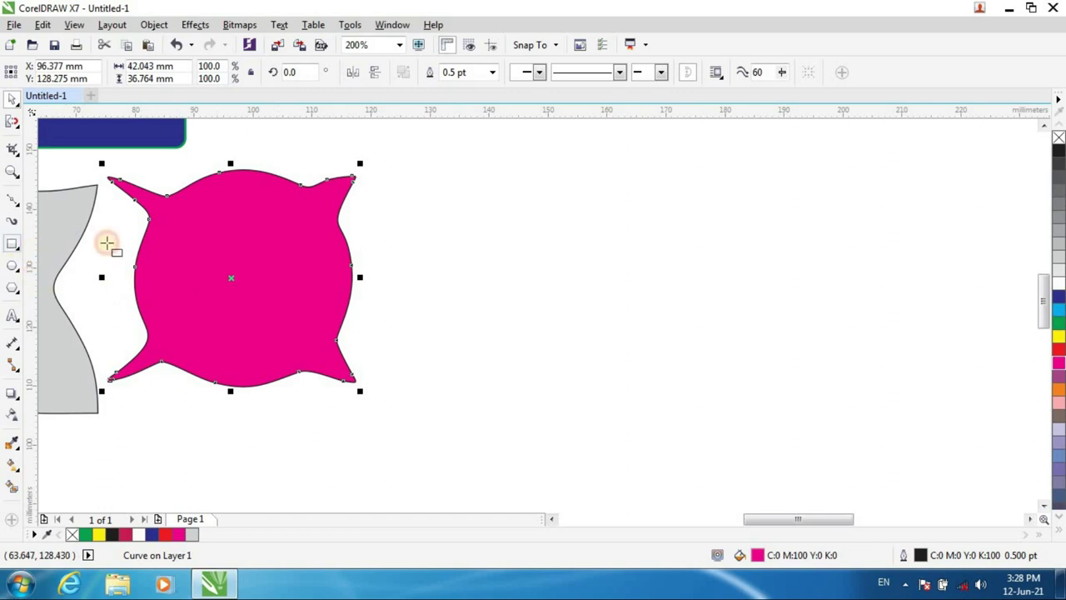
pyautogui.moveTo(506, 220); pyautogui.dragTo(787, 389)
pyautogui.click(11, 124)
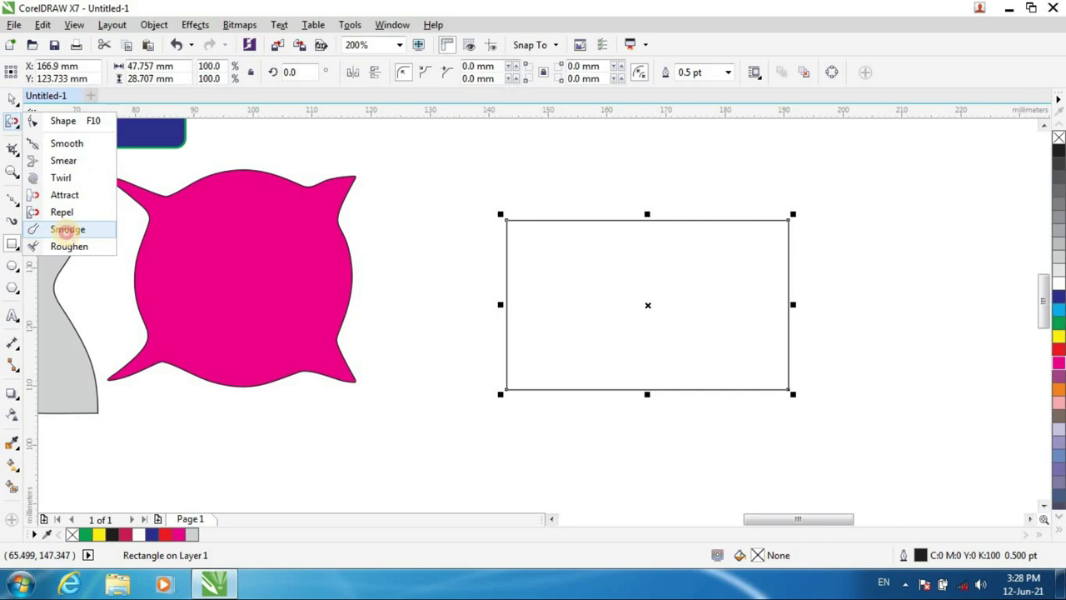
pyautogui.click(67, 230)
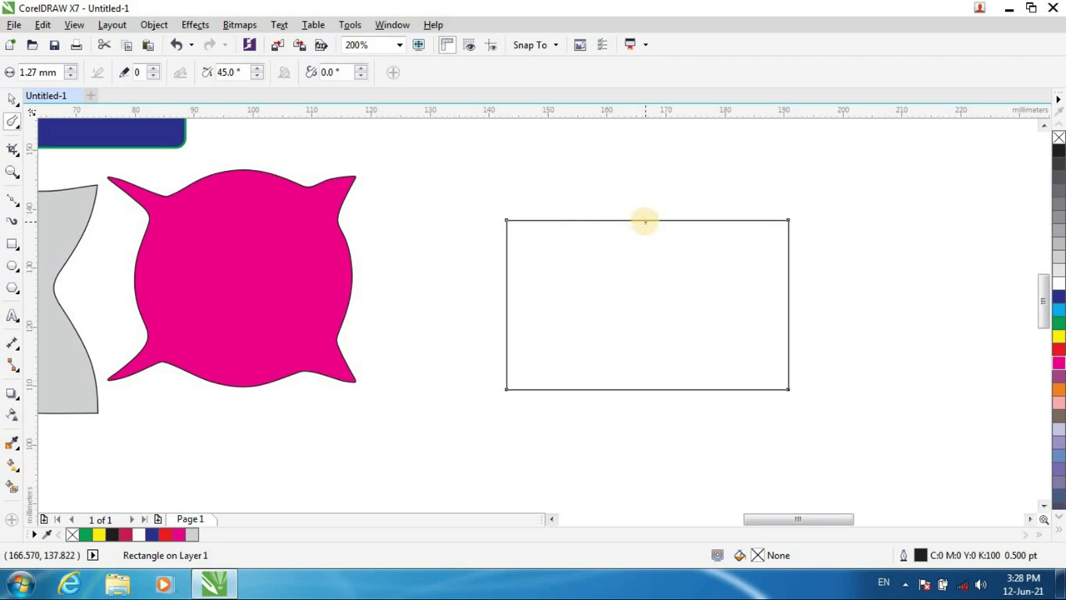
pyautogui.scroll(2, 644, 220)
pyautogui.moveTo(645, 218); pyautogui.dragTo(628, 331)
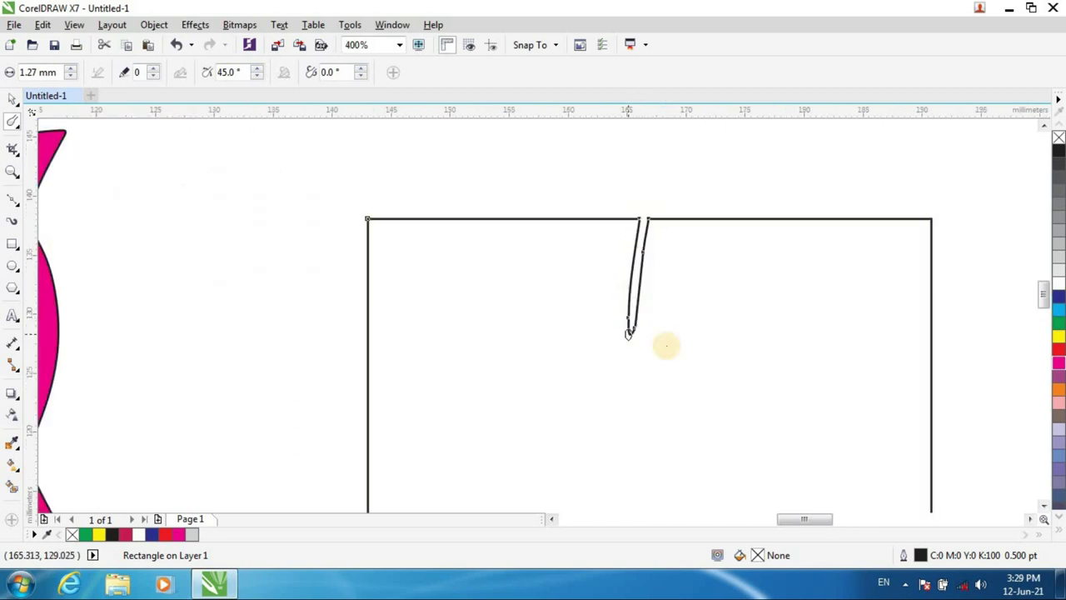
# Smudge narrow channels in from the rectangle's left, right and bottom edges, then branch the left one diagonally across to the right edge.
pyautogui.scroll(-2, 707, 322)
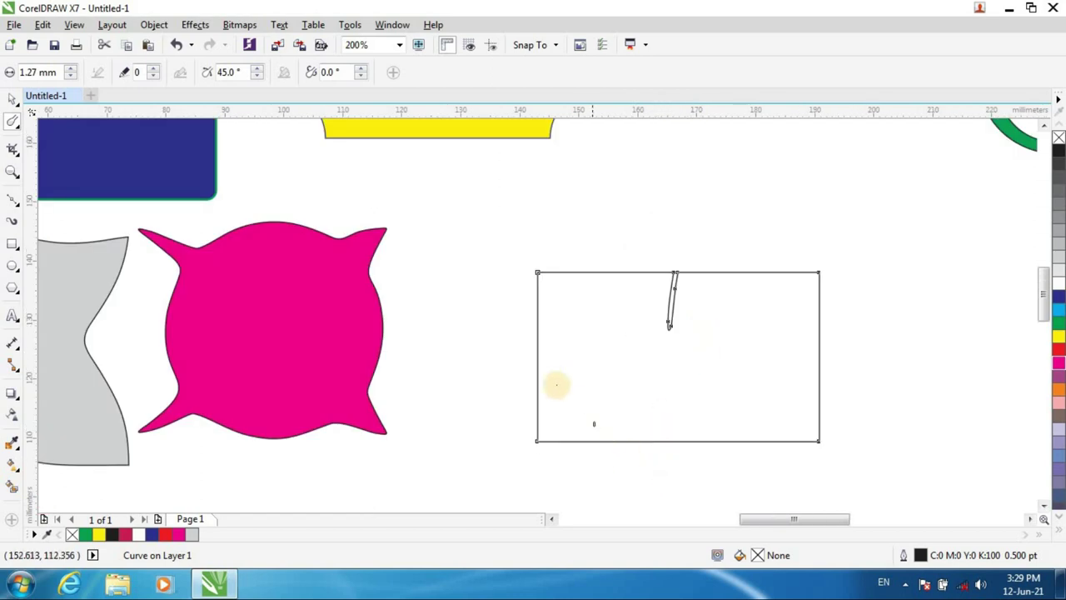
pyautogui.moveTo(556, 379)
pyautogui.mouseDown()
pyautogui.moveTo(680, 374)
pyautogui.moveTo(670, 376)
pyautogui.mouseUp()
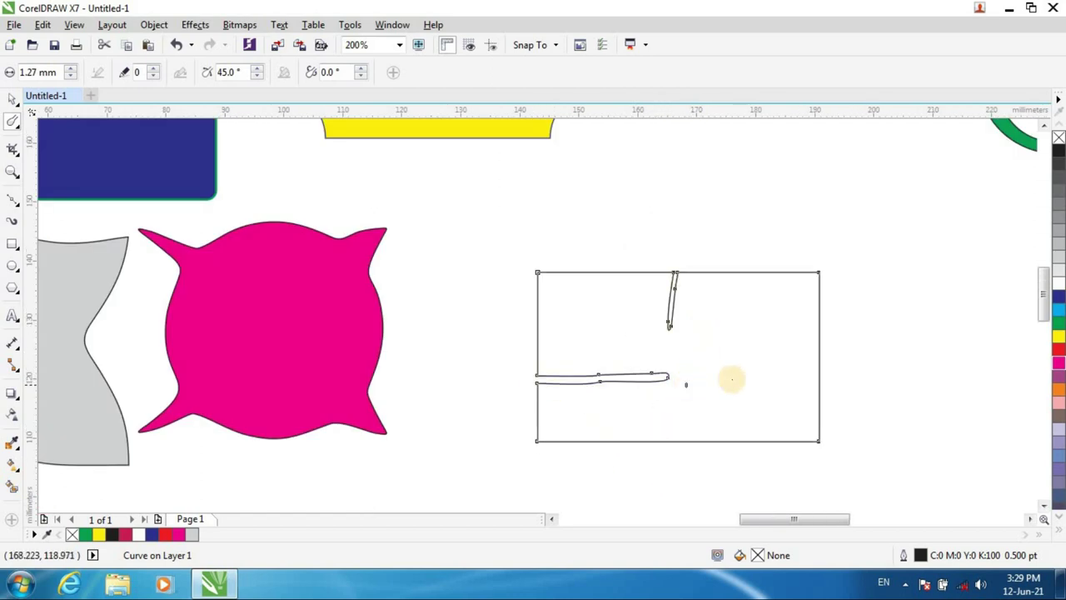
pyautogui.moveTo(820, 365); pyautogui.dragTo(780, 367)
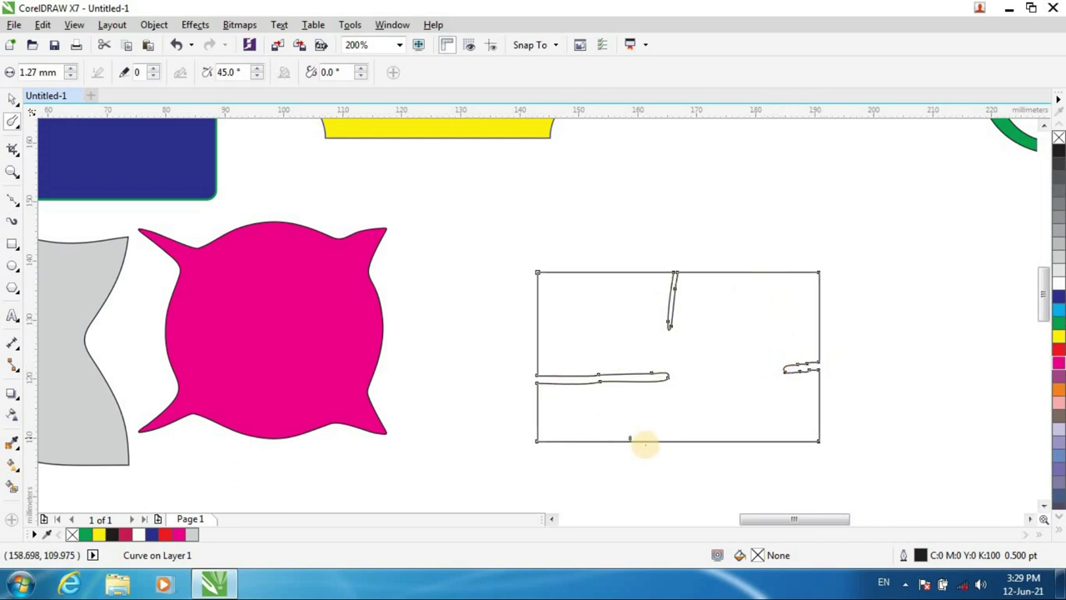
pyautogui.moveTo(643, 432)
pyautogui.mouseDown()
pyautogui.moveTo(657, 396)
pyautogui.moveTo(700, 411)
pyautogui.mouseUp()
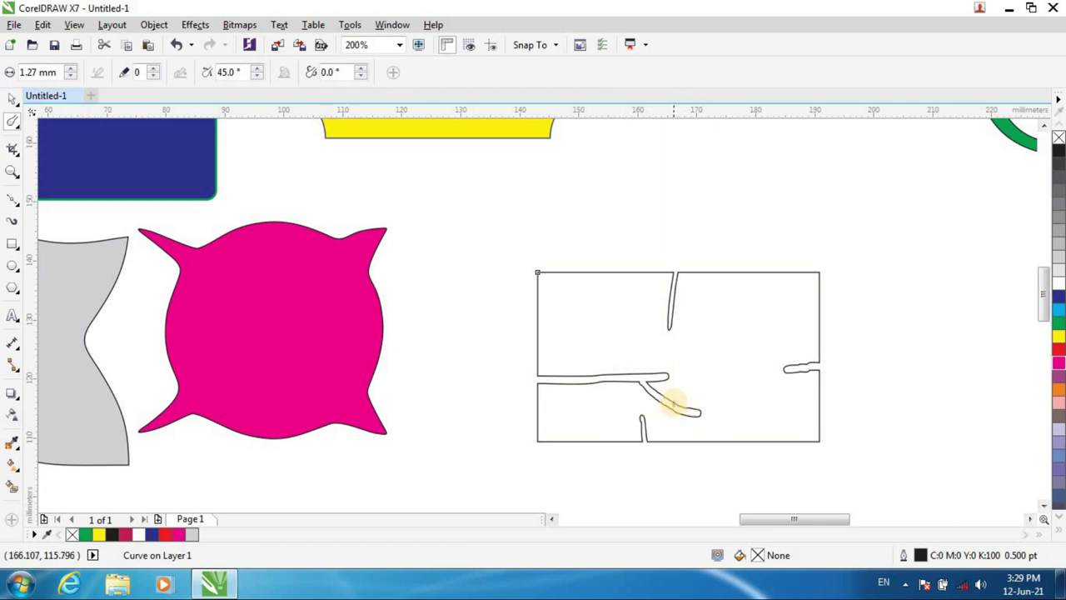
pyautogui.moveTo(681, 406)
pyautogui.mouseDown()
pyautogui.moveTo(729, 325)
pyautogui.moveTo(751, 359)
pyautogui.moveTo(821, 321)
pyautogui.moveTo(817, 350)
pyautogui.moveTo(824, 317)
pyautogui.moveTo(812, 354)
pyautogui.mouseUp()
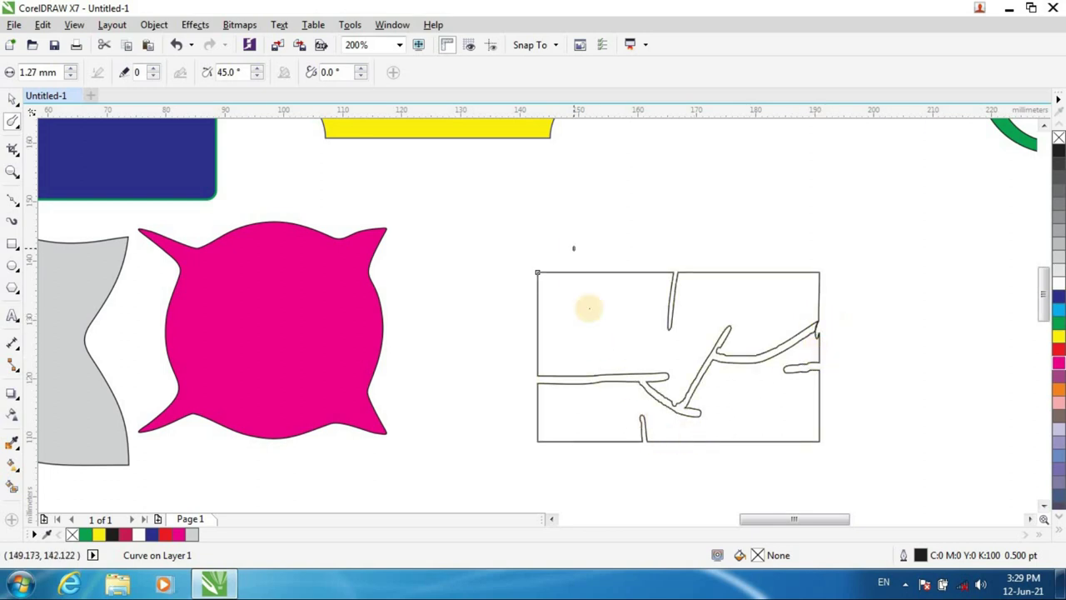
# Smudge a winding channel from the left part of the top edge to the centre and another from the bottom edge's right part.
pyautogui.moveTo(592, 273); pyautogui.dragTo(624, 340)
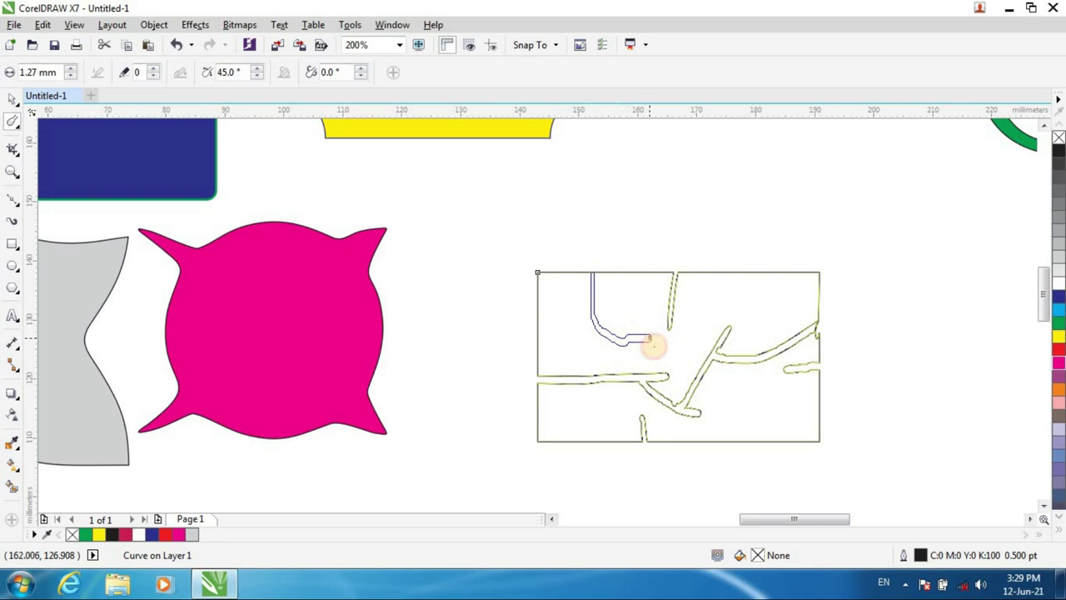
pyautogui.moveTo(678, 372); pyautogui.dragTo(679, 374)
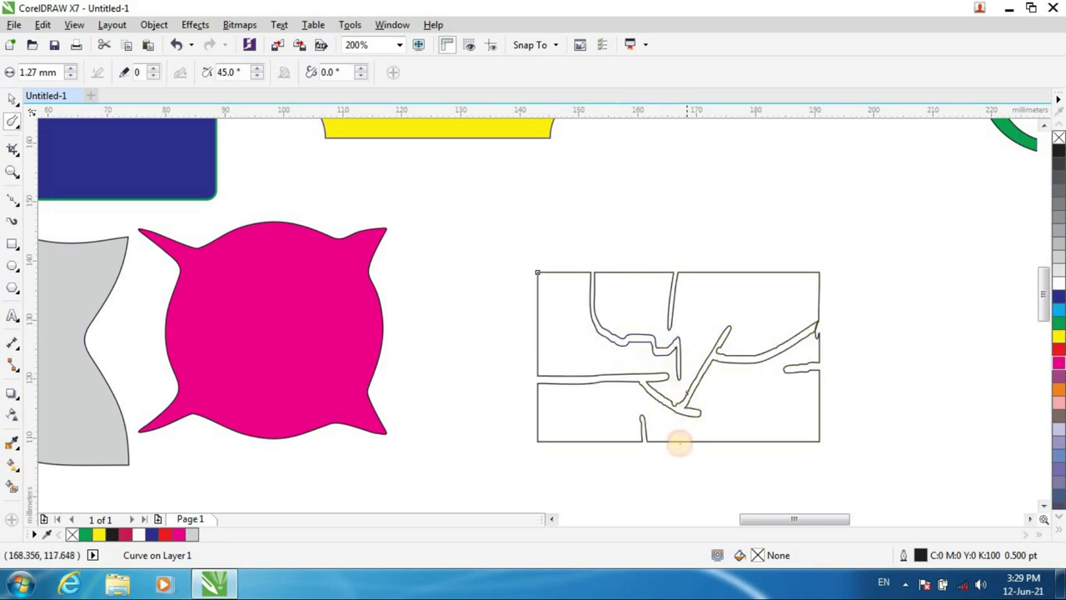
pyautogui.click(779, 443)
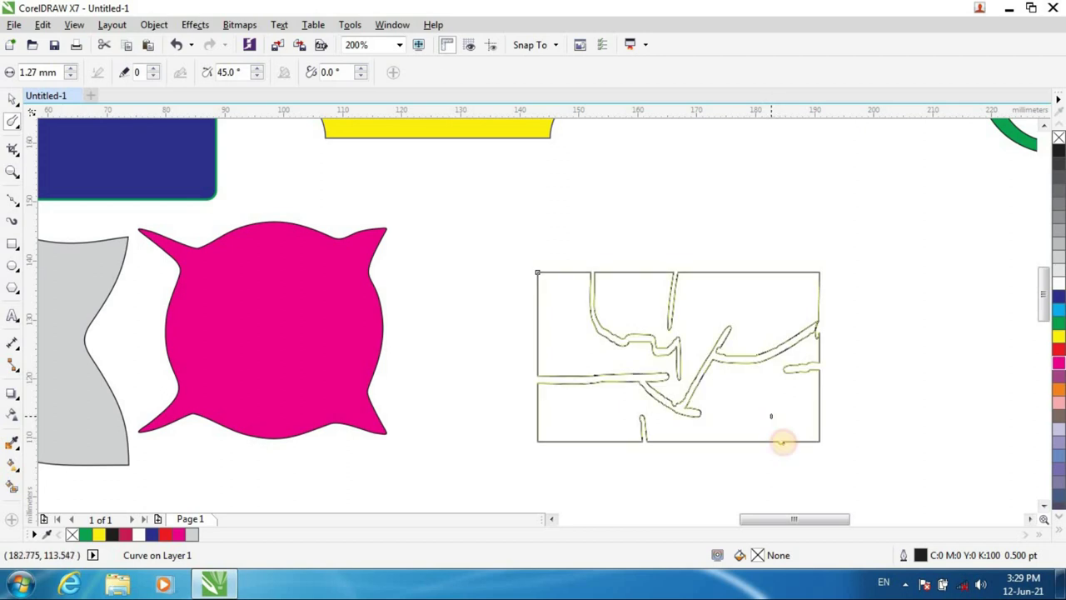
pyautogui.moveTo(779, 443); pyautogui.dragTo(806, 448)
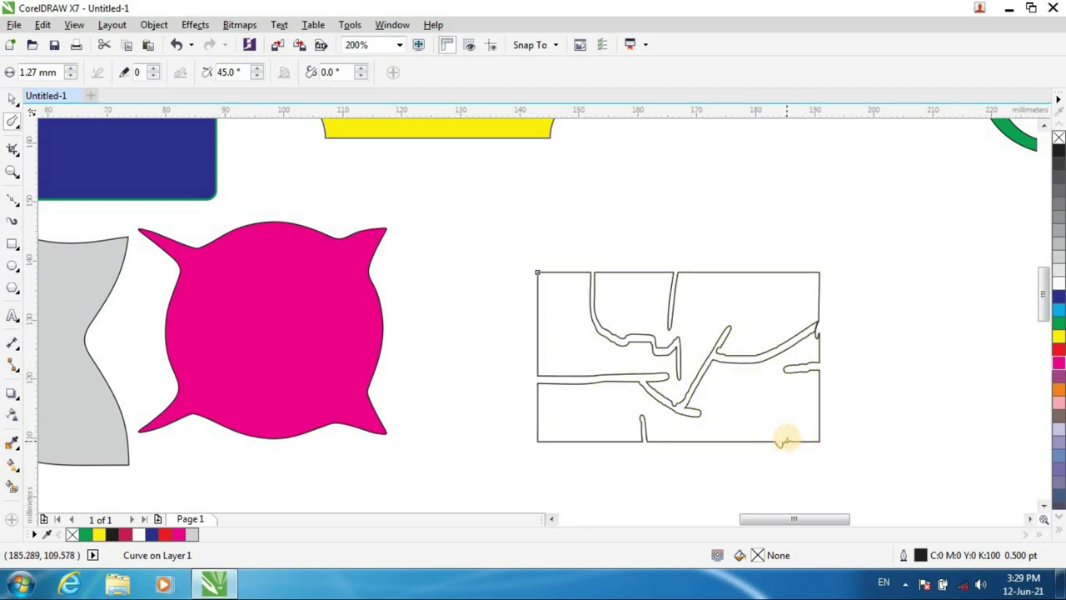
pyautogui.moveTo(779, 429); pyautogui.dragTo(781, 437)
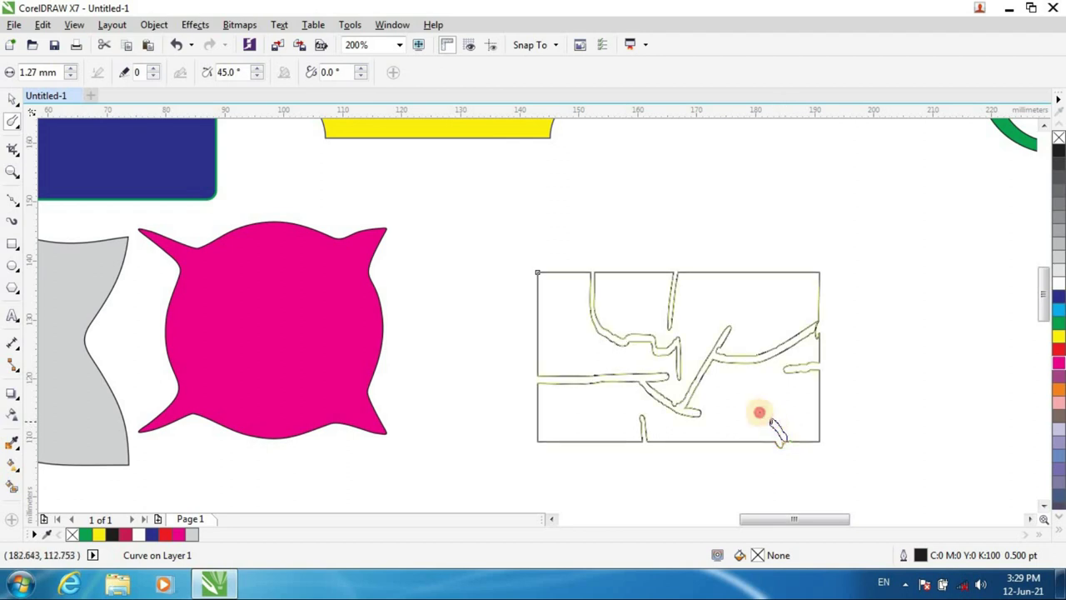
pyautogui.moveTo(667, 425); pyautogui.dragTo(667, 426)
pyautogui.moveTo(781, 439); pyautogui.dragTo(782, 446)
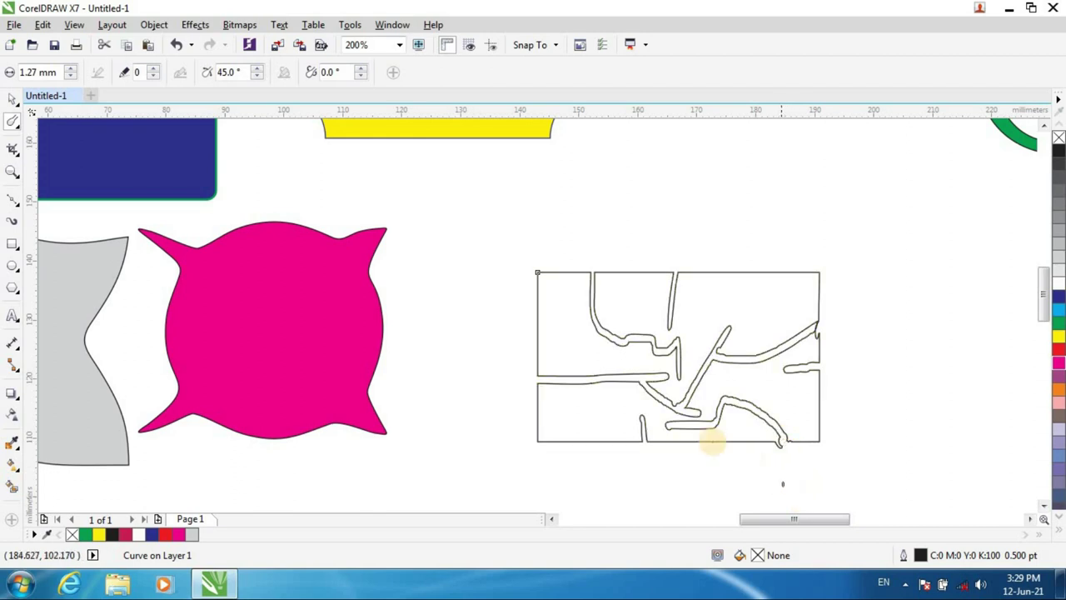
# Apply Baby Blue to the smudged shape's fill and outline, and move it slightly up and left toward the magenta shape.
pyautogui.click(10, 100)
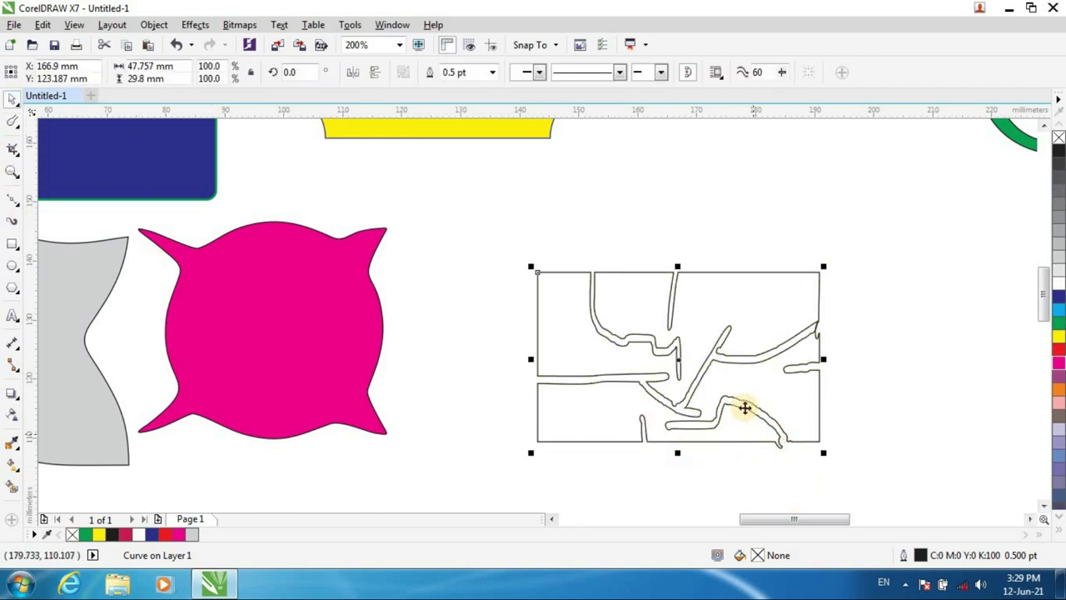
pyautogui.click(1060, 455)
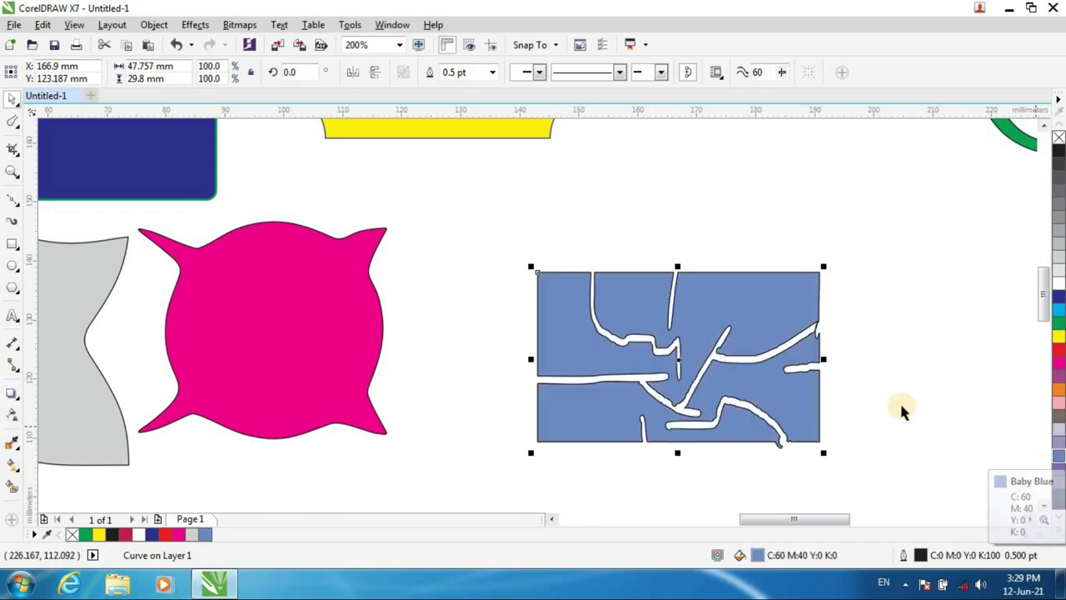
pyautogui.click(948, 422)
pyautogui.click(741, 393)
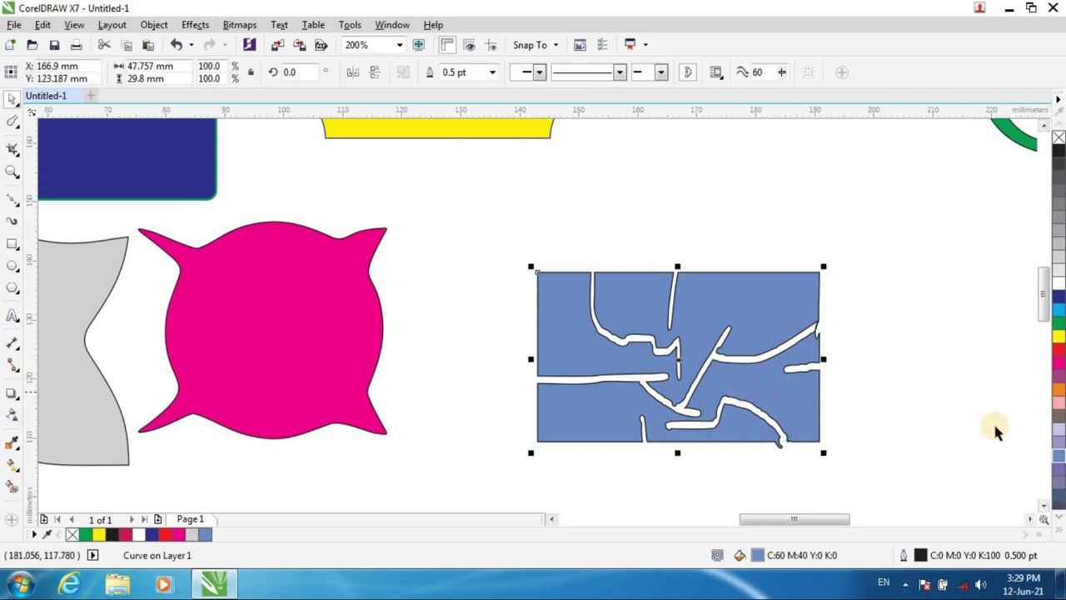
pyautogui.rightClick(1059, 456)
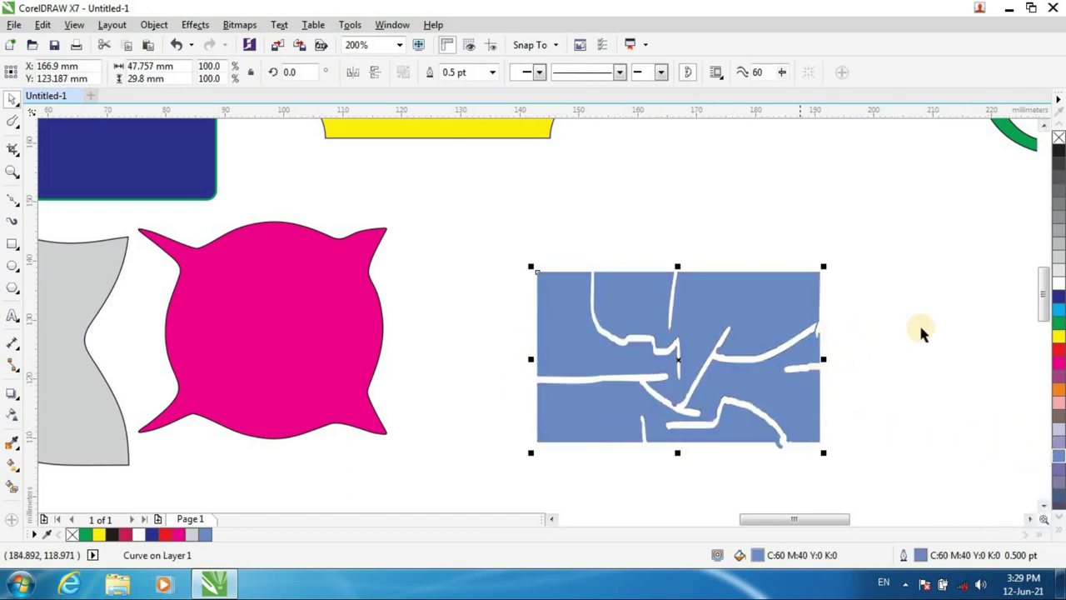
pyautogui.scroll(-2, 609, 358)
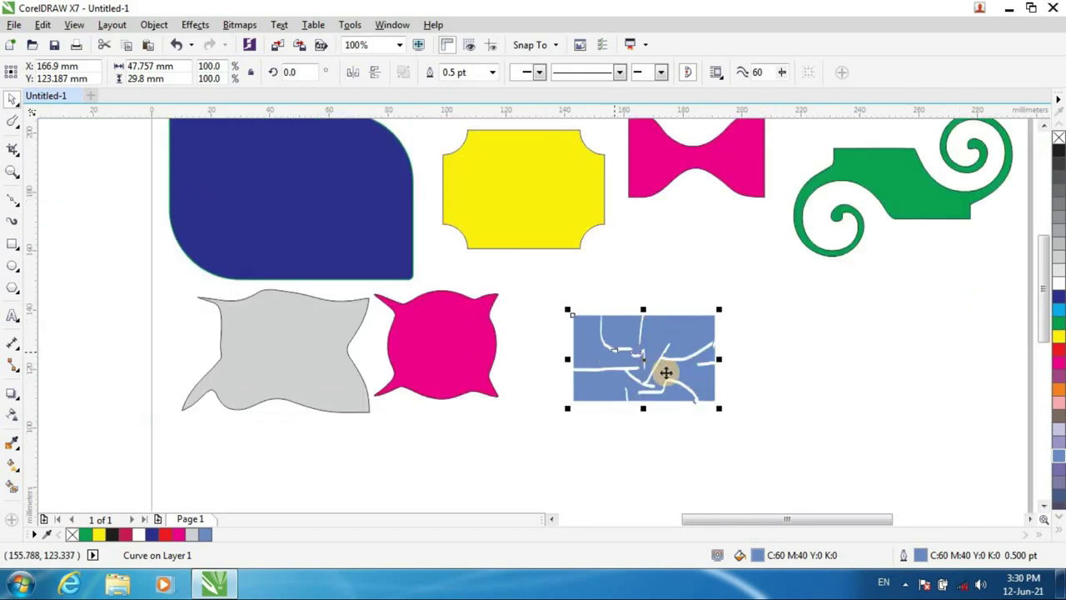
pyautogui.moveTo(659, 367); pyautogui.dragTo(640, 342)
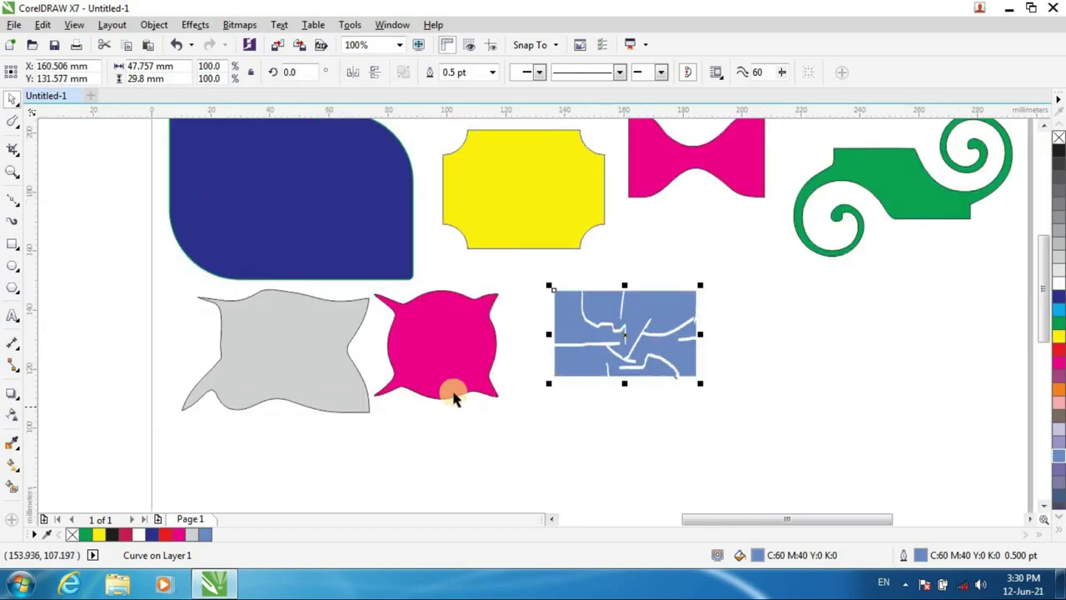
# Draw a rectangle about 67 × 44 mm to the right of the blue smudged shape.
pyautogui.click(10, 245)
pyautogui.moveTo(771, 298); pyautogui.dragTo(968, 427)
pyautogui.scroll(2, 932, 380)
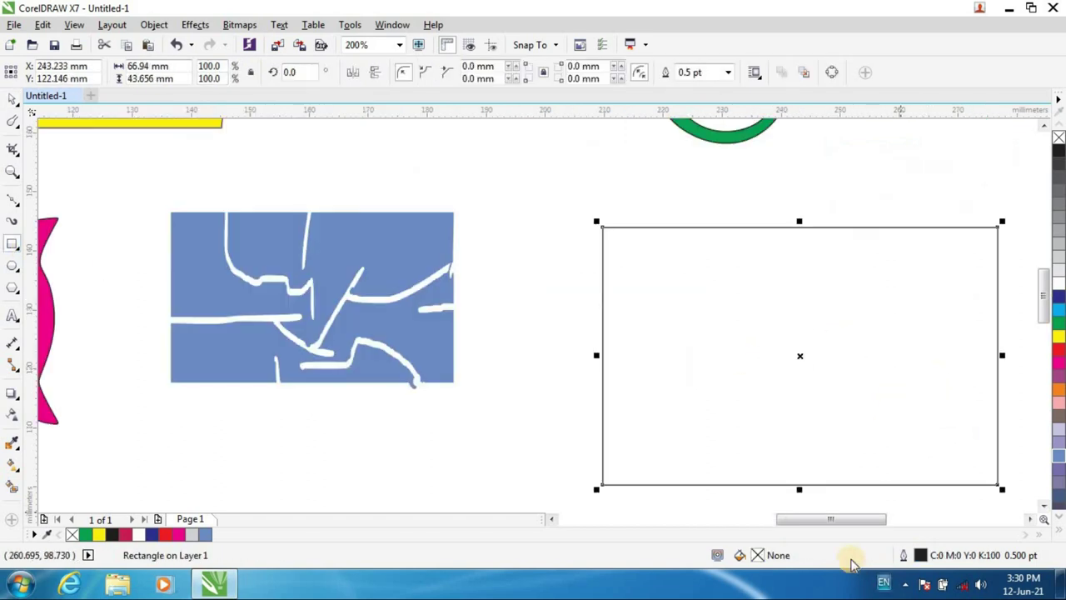
pyautogui.moveTo(847, 528); pyautogui.dragTo(854, 528)
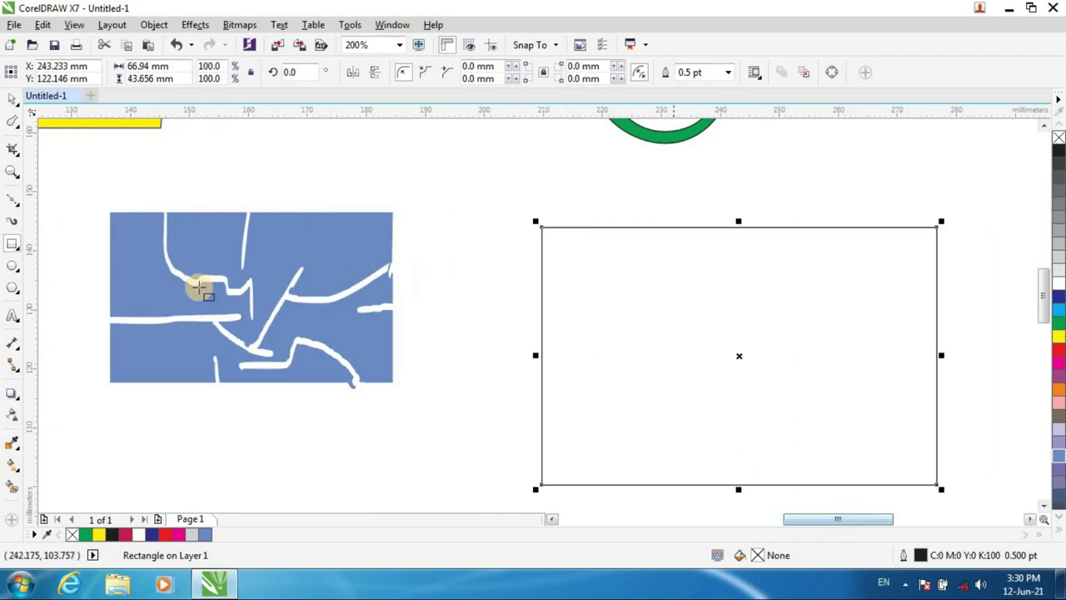
# Roughen short stretches of the new rectangle's top, bottom and left edges into small zigzags with the Roughen tool.
pyautogui.click(16, 126)
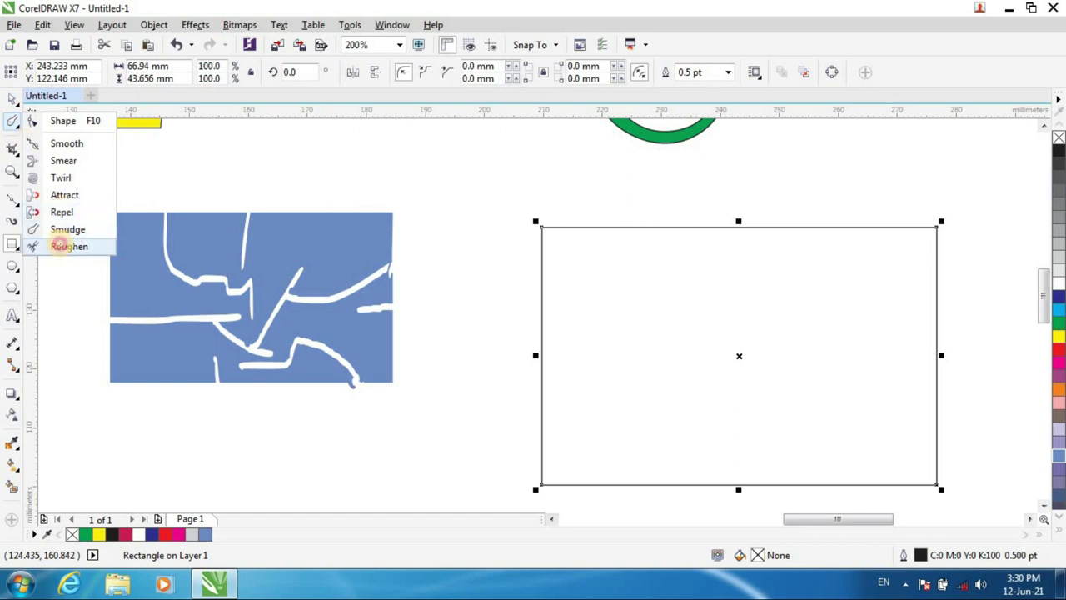
pyautogui.click(69, 245)
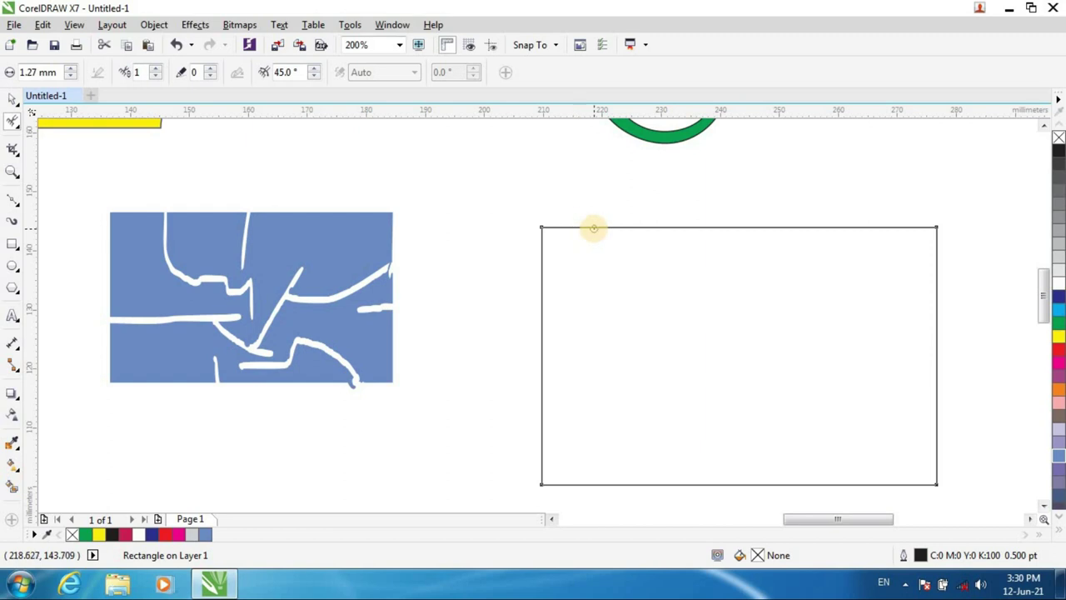
pyautogui.moveTo(593, 227); pyautogui.dragTo(647, 230)
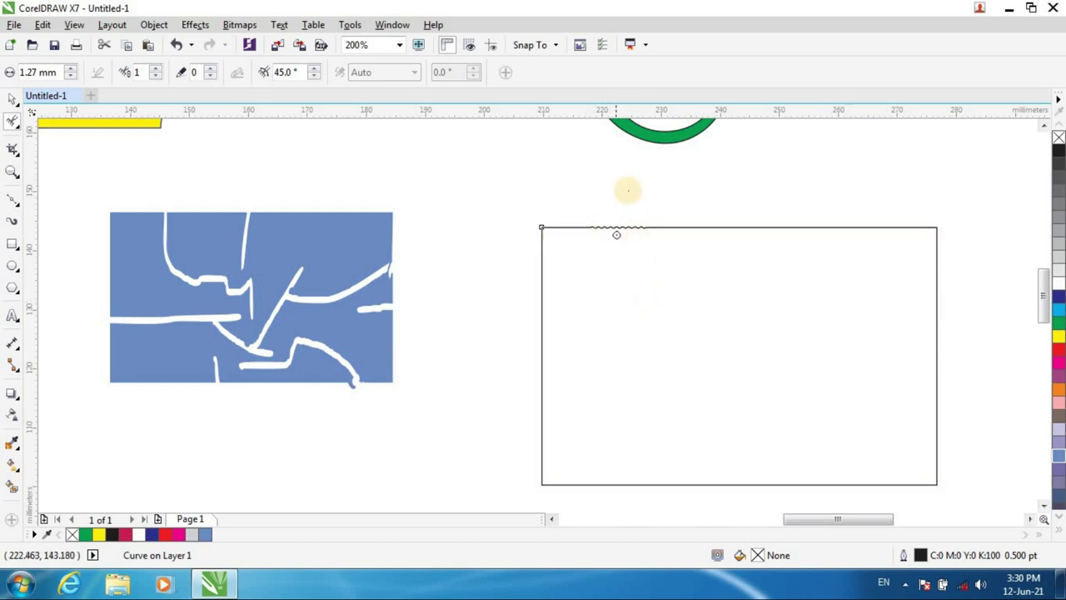
pyautogui.click(736, 227)
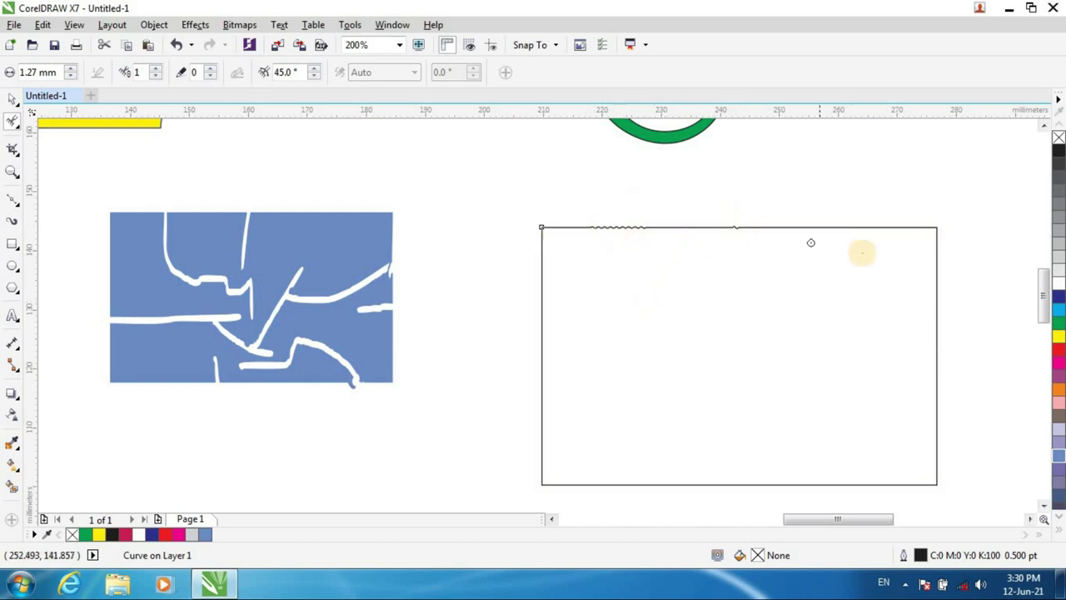
pyautogui.moveTo(834, 228); pyautogui.dragTo(875, 228)
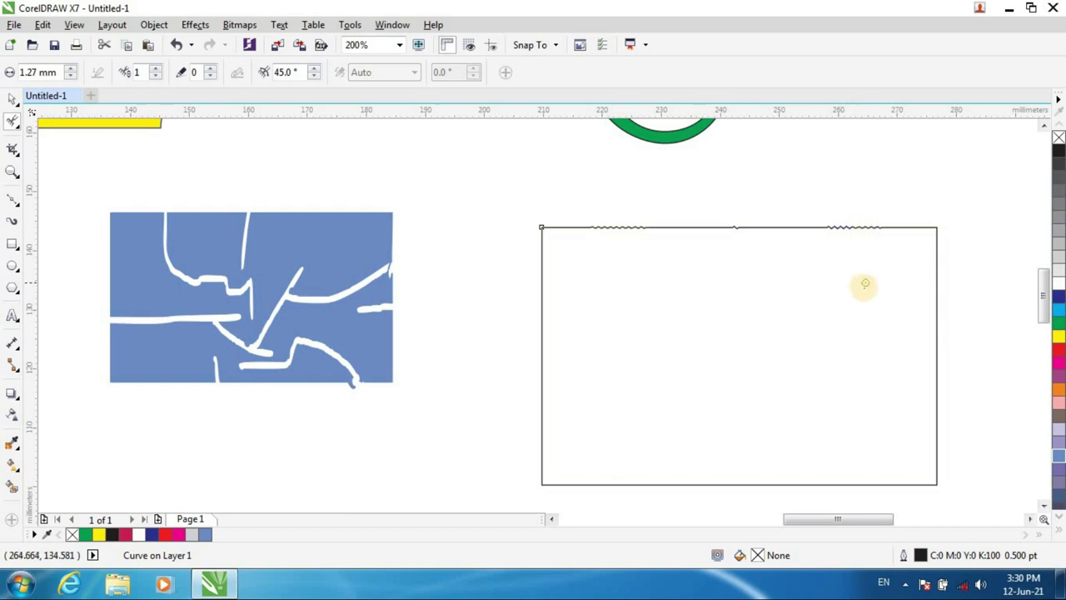
pyautogui.moveTo(666, 484); pyautogui.dragTo(716, 484)
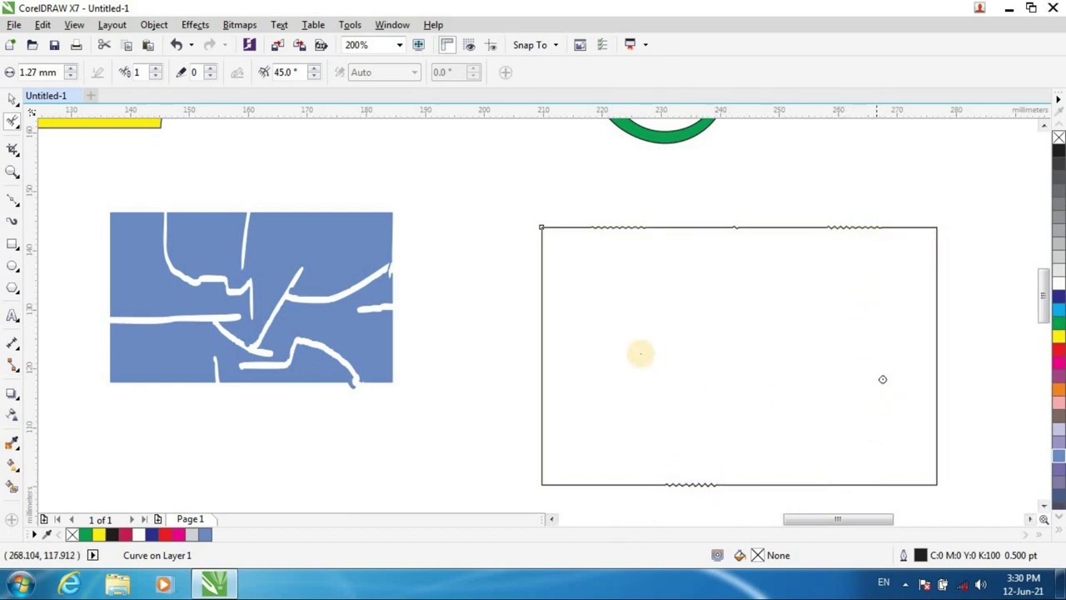
pyautogui.moveTo(542, 264); pyautogui.dragTo(547, 350)
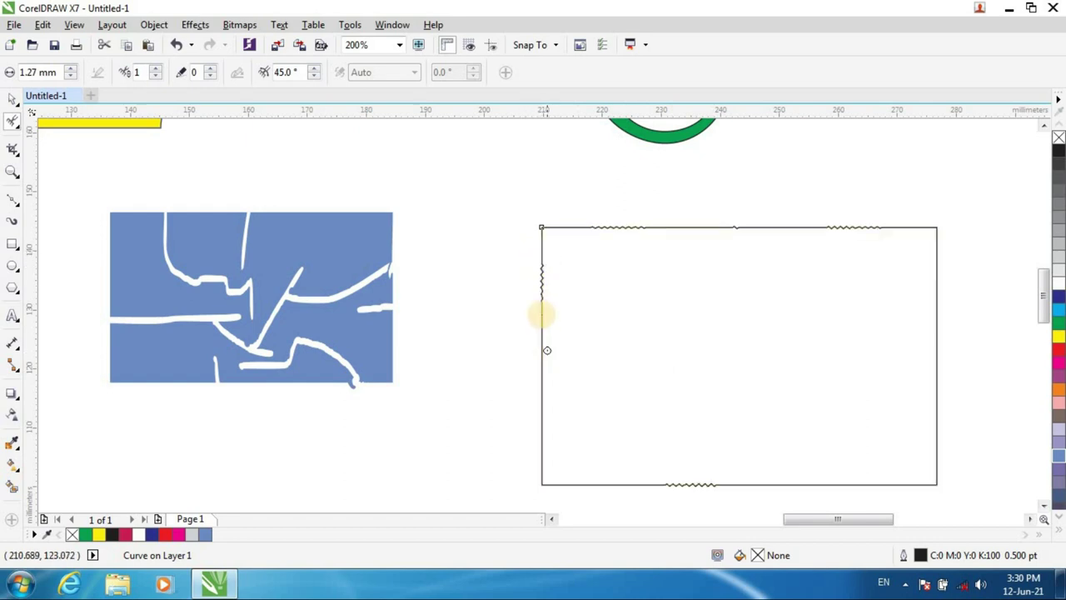
# Roughen the lower part of the new rectangle's left edge into small zigzags, continuing almost to the bottom corner.
pyautogui.moveTo(542, 312)
pyautogui.mouseDown()
pyautogui.moveTo(542, 477)
pyautogui.moveTo(542, 457)
pyautogui.mouseUp()
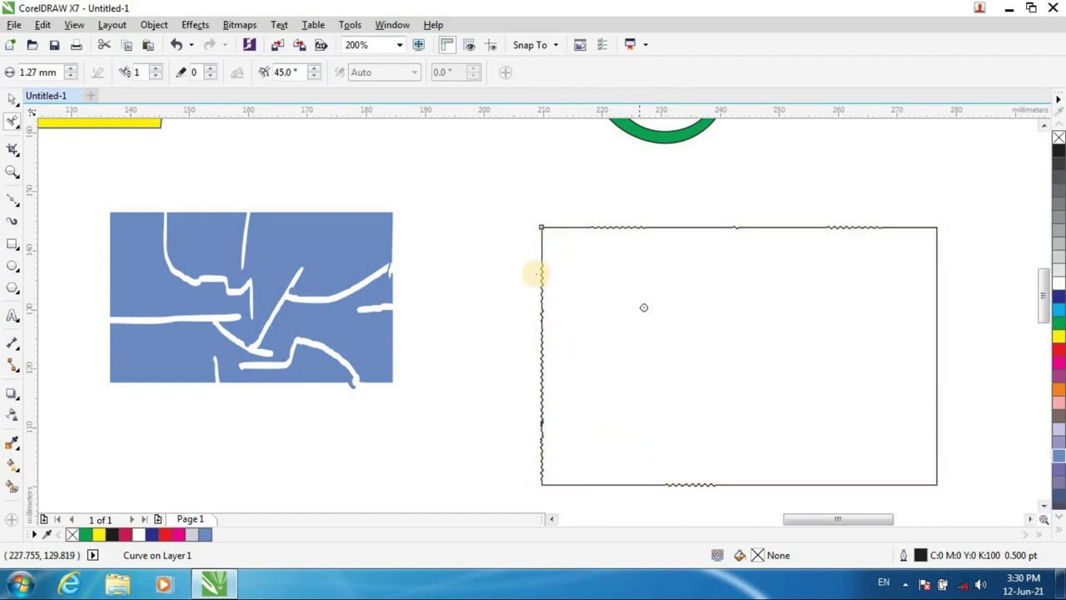
# With the Shape tool, stretch nodes at the start of the top edge's right-hand zigzag into three tall peaks and two deep valleys.
pyautogui.scroll(2, 849, 222)
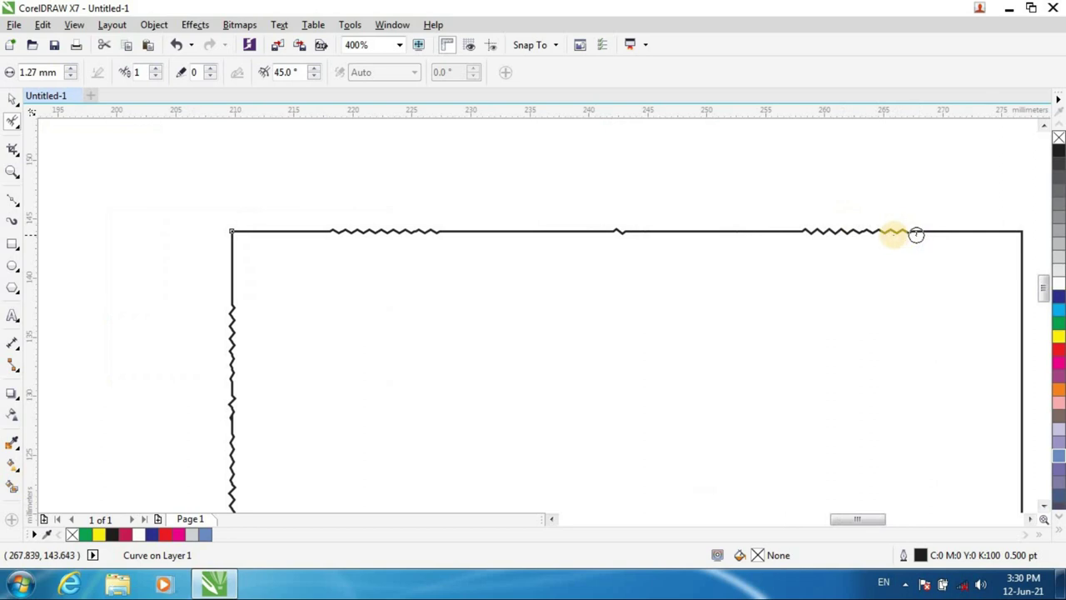
pyautogui.scroll(4, 928, 225)
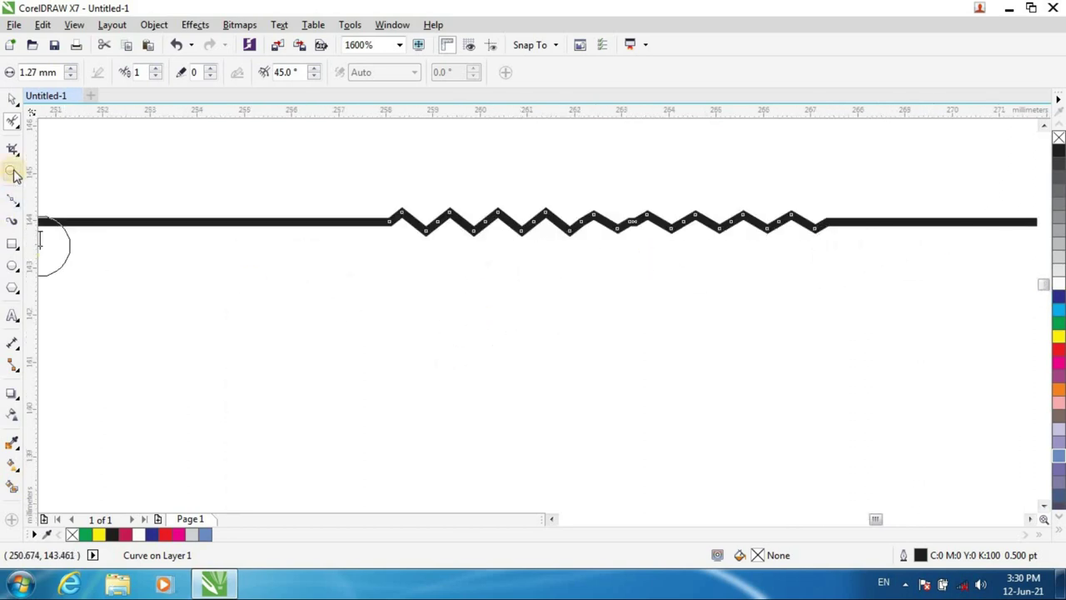
pyautogui.click(13, 199)
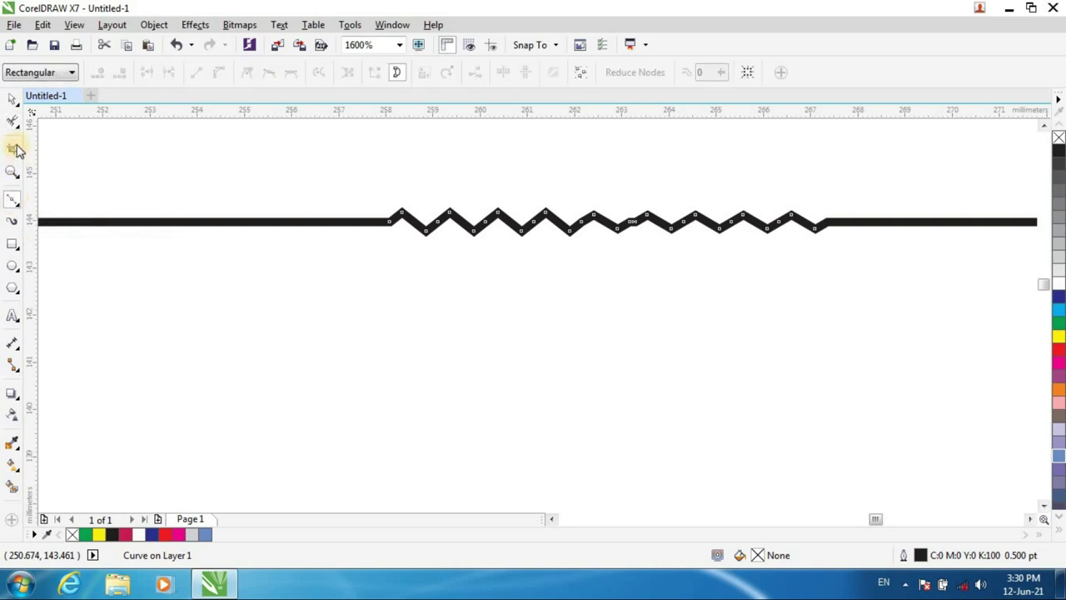
pyautogui.click(12, 121)
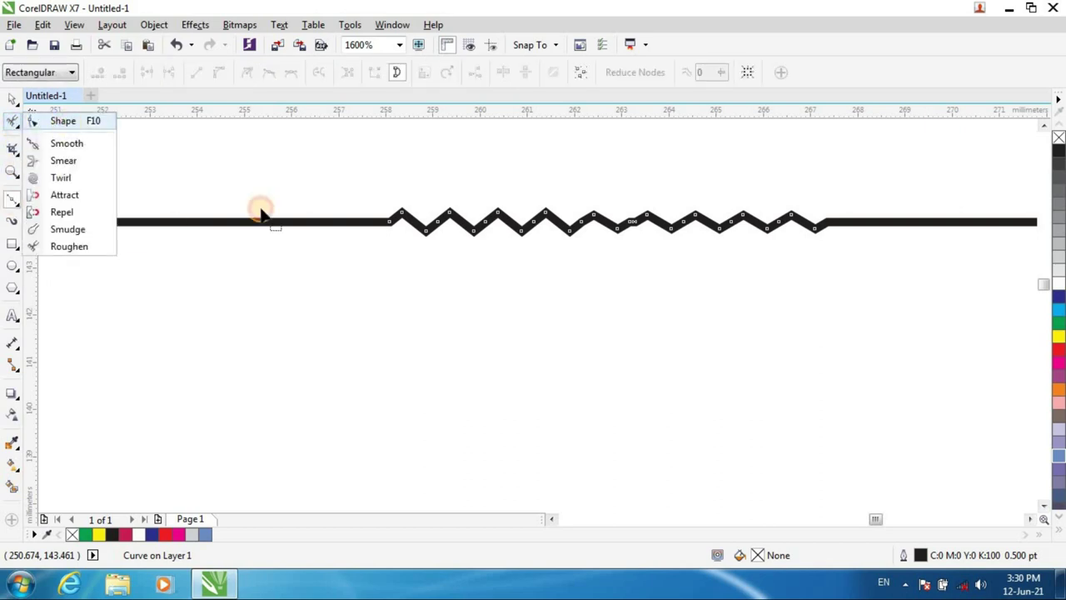
pyautogui.click(411, 227)
pyautogui.moveTo(423, 232); pyautogui.dragTo(419, 256)
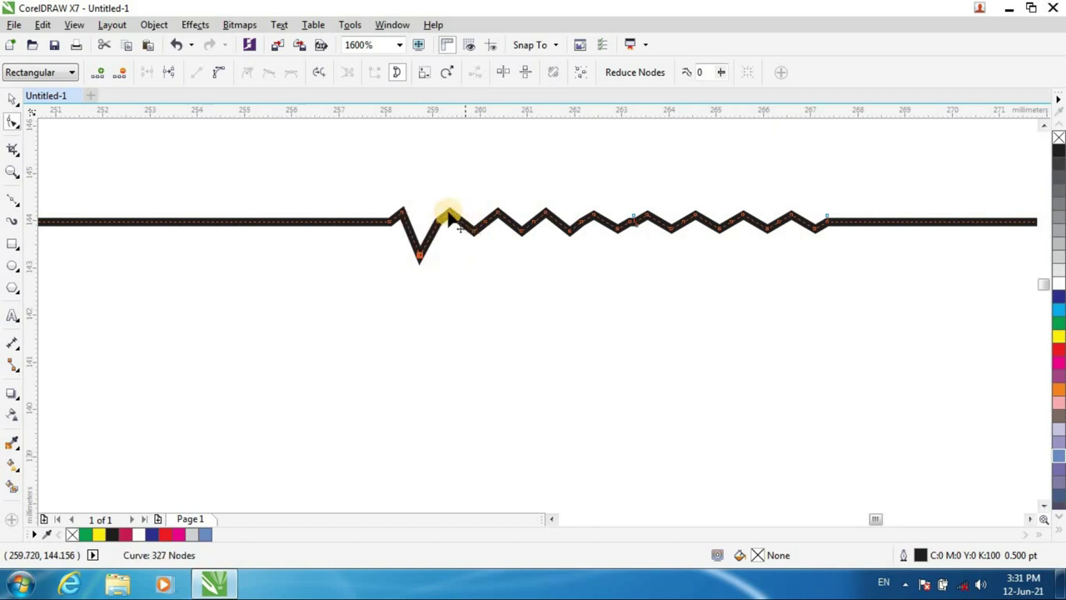
pyautogui.moveTo(447, 214); pyautogui.dragTo(450, 196)
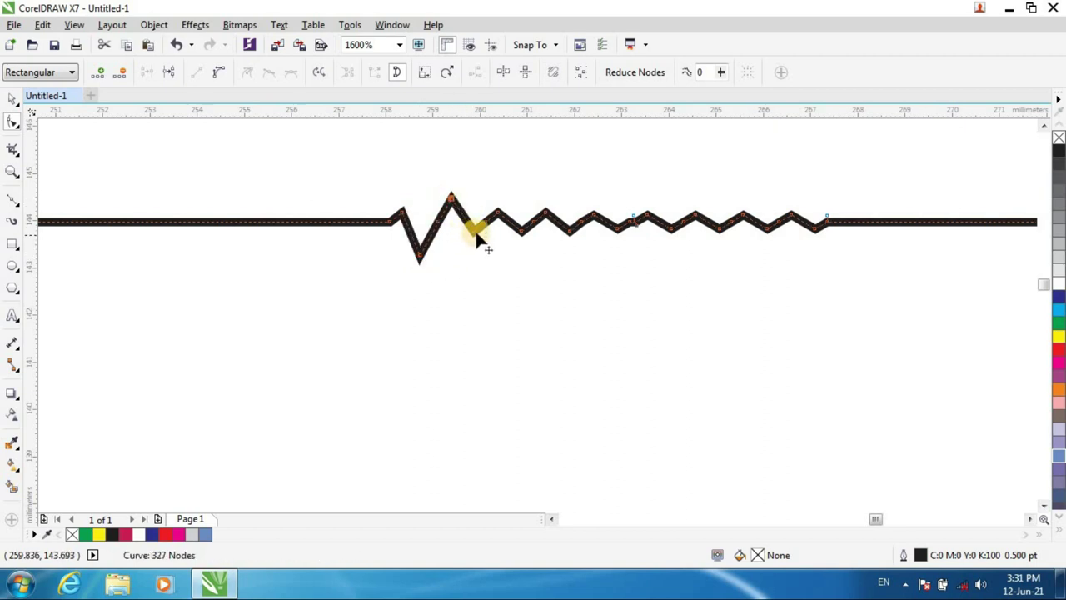
pyautogui.moveTo(498, 209); pyautogui.dragTo(506, 186)
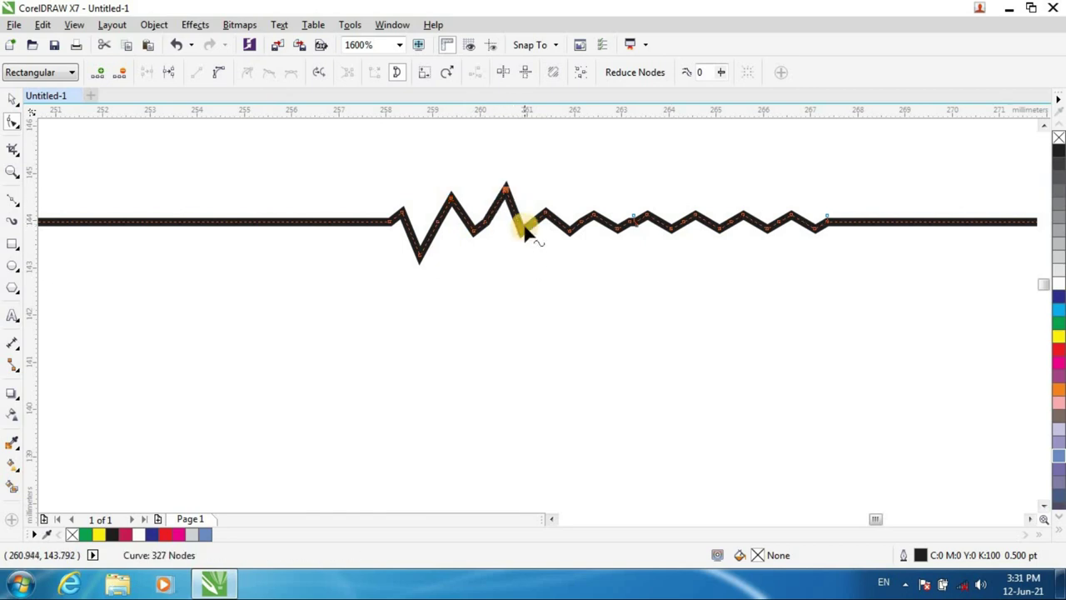
pyautogui.moveTo(522, 231); pyautogui.dragTo(550, 195)
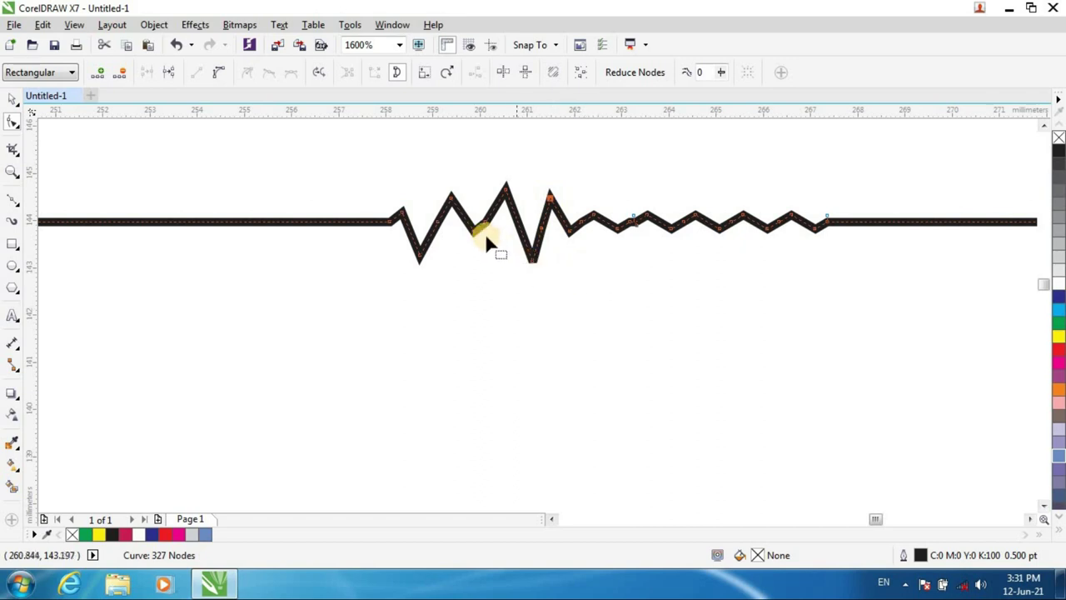
# Deepen the remaining shallow valleys in the zigzag's left half and raise its fourth peak to match the tall ones.
pyautogui.moveTo(473, 237); pyautogui.dragTo(470, 259)
pyautogui.moveTo(485, 219); pyautogui.dragTo(488, 222)
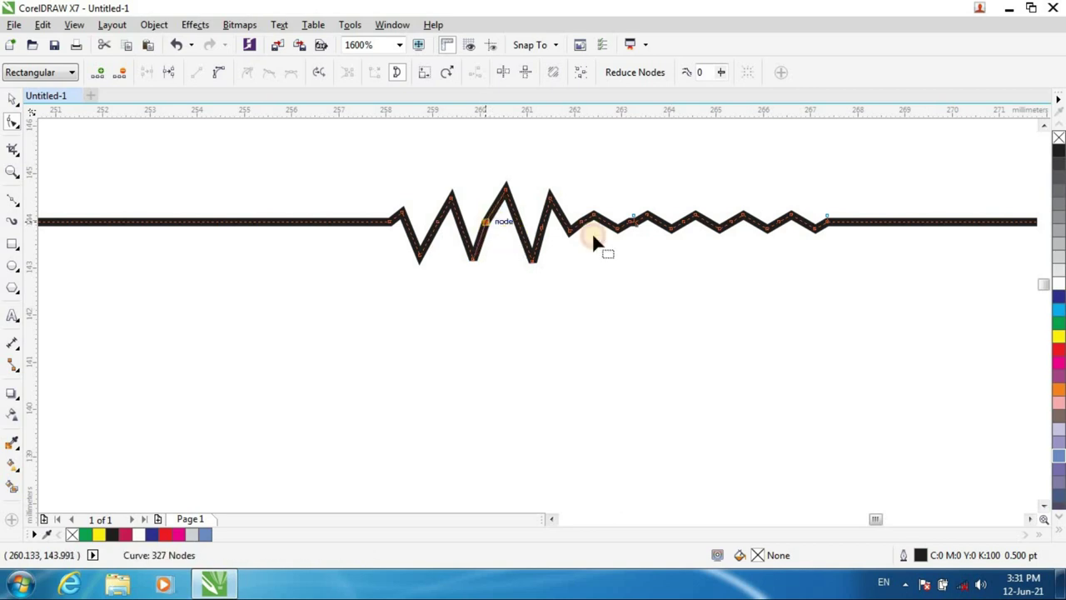
pyautogui.moveTo(622, 236); pyautogui.dragTo(622, 261)
pyautogui.moveTo(595, 219); pyautogui.dragTo(597, 183)
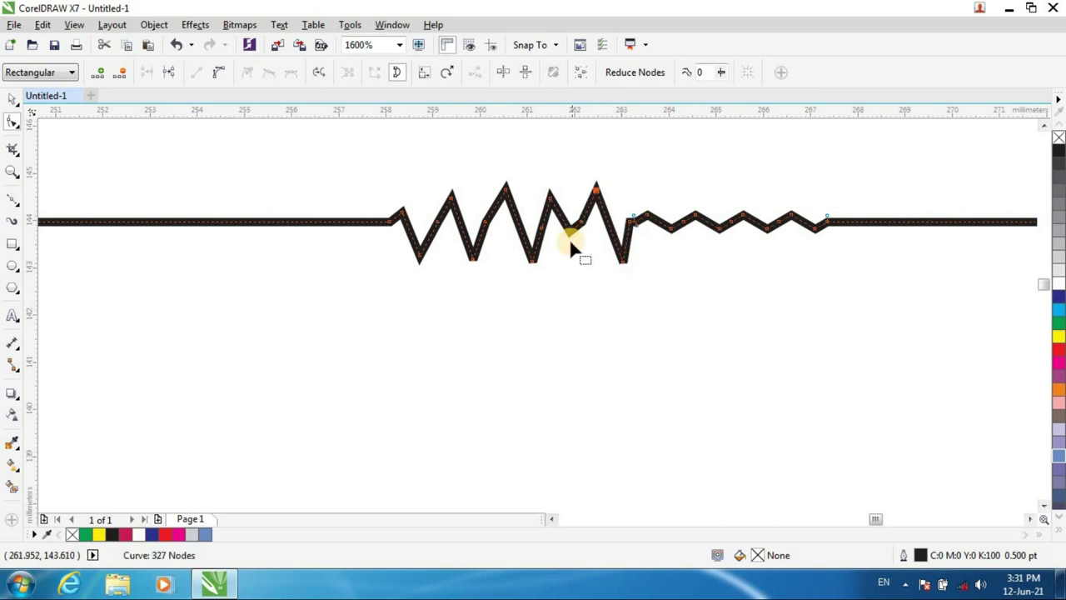
pyautogui.moveTo(571, 231)
pyautogui.mouseDown()
pyautogui.moveTo(577, 255)
pyautogui.moveTo(588, 226)
pyautogui.moveTo(572, 241)
pyautogui.mouseUp()
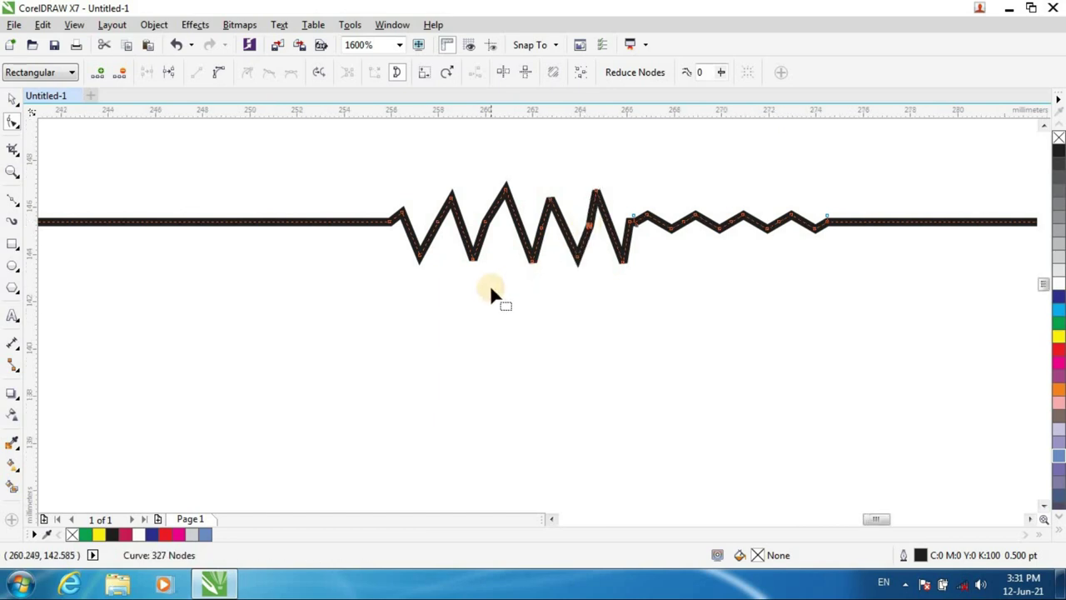
# Review all the reshaped rectangles on the full page, and leave node editing with the roughened rectangle selected by the Pick tool.
pyautogui.scroll(-2, 510, 317)
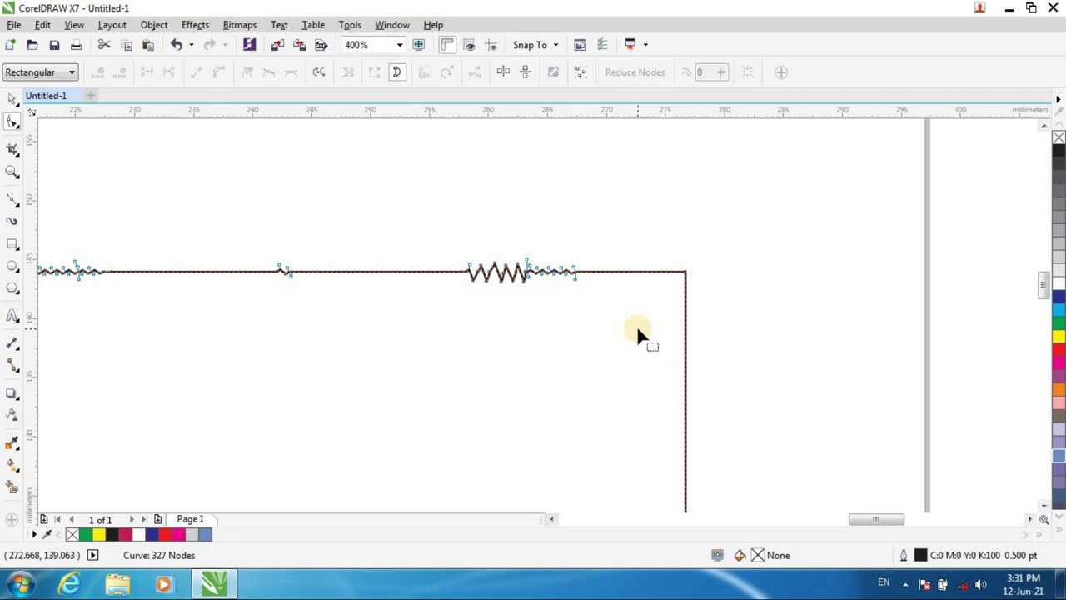
pyautogui.scroll(-2, 636, 325)
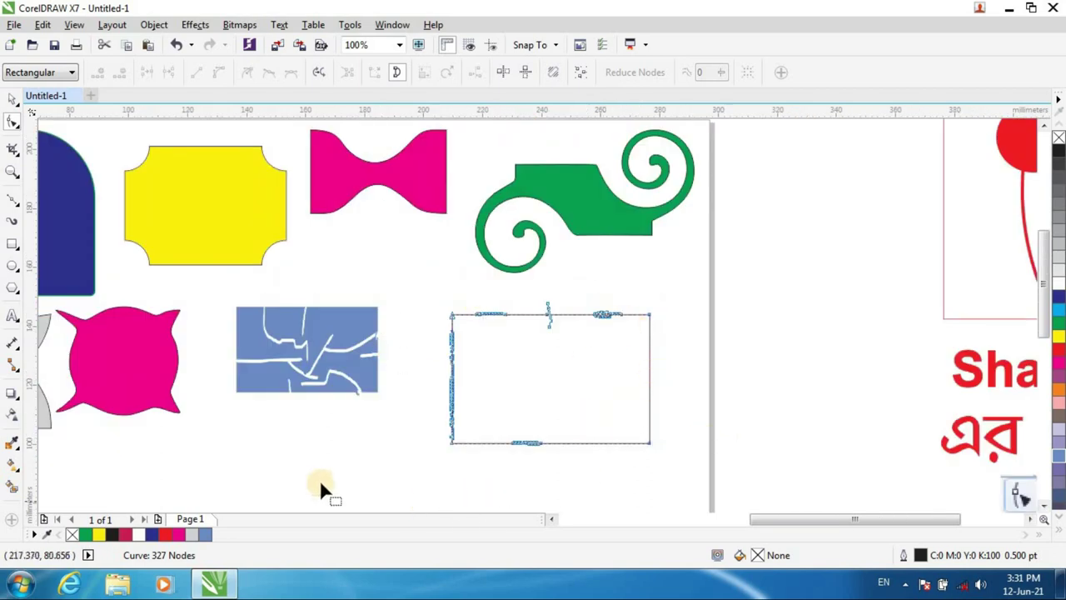
pyautogui.scroll(-1, 414, 376)
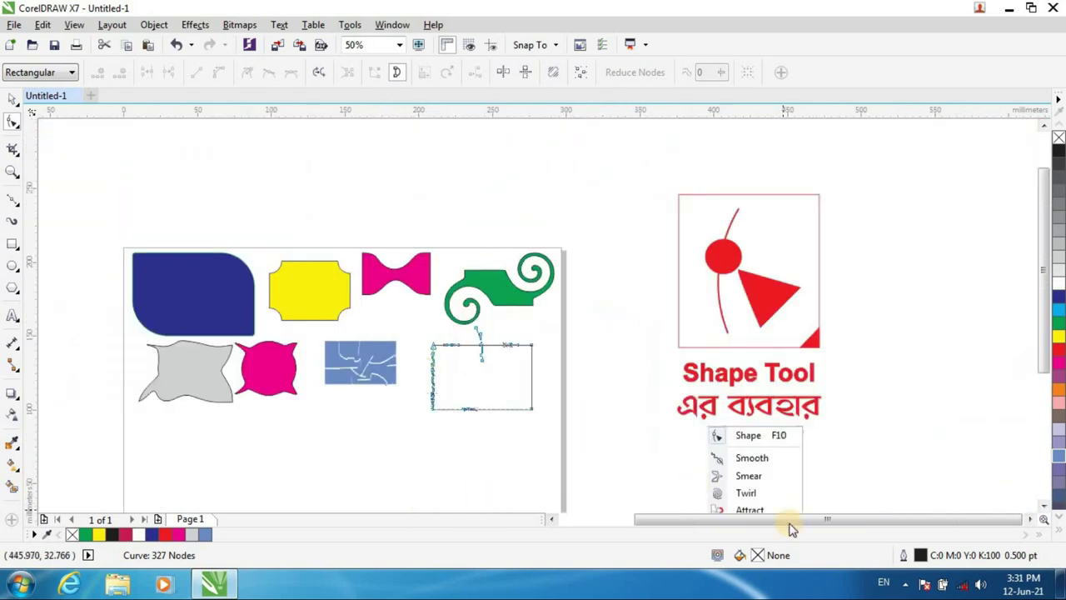
pyautogui.scroll(-2, 742, 512)
pyautogui.moveTo(728, 527); pyautogui.dragTo(696, 526)
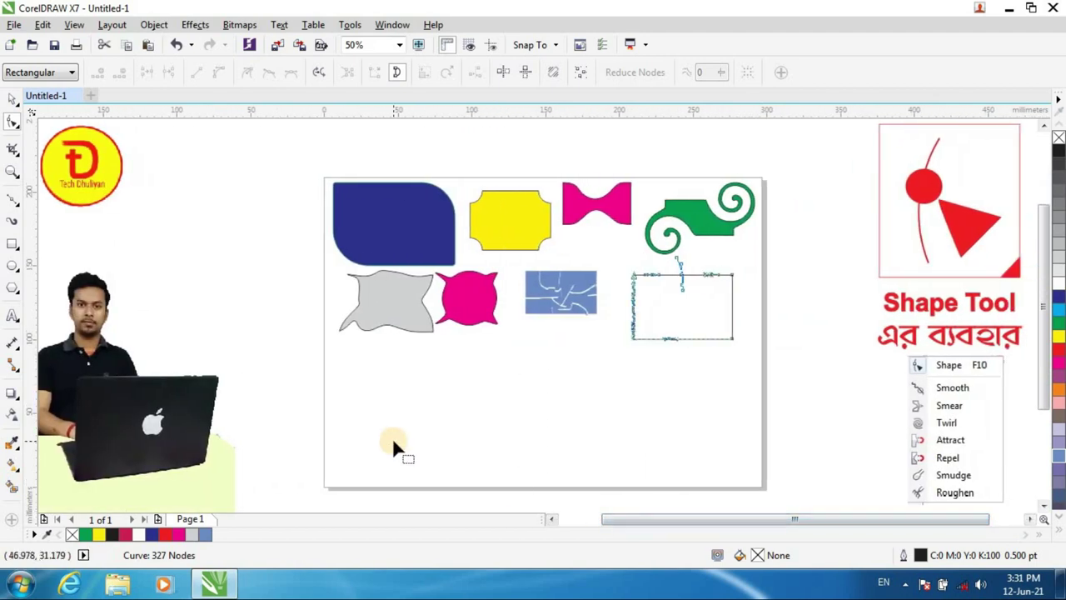
pyautogui.moveTo(654, 520); pyautogui.dragTo(653, 520)
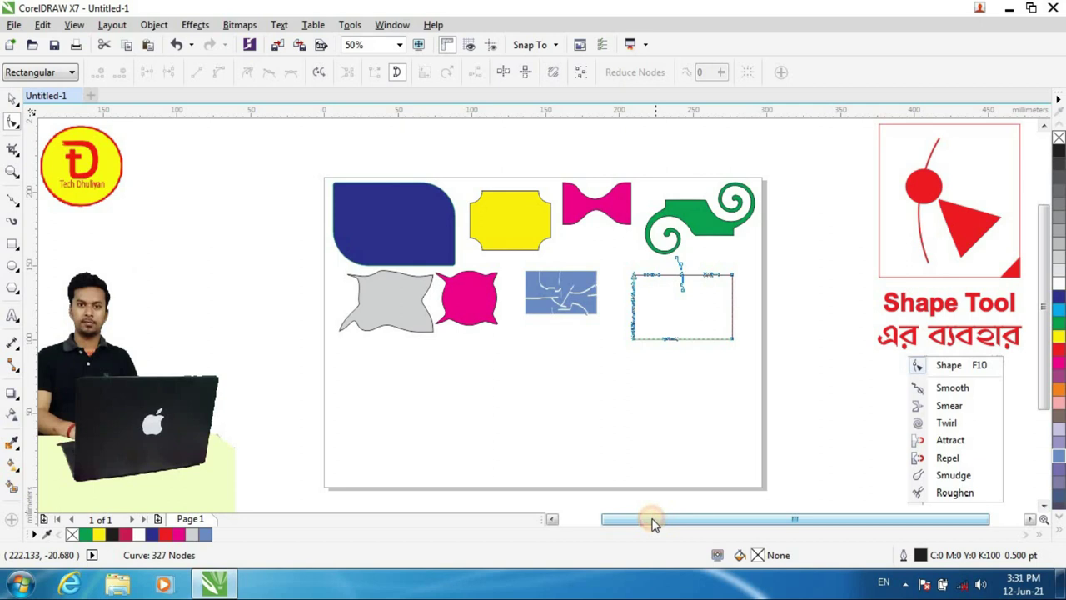
pyautogui.moveTo(654, 520)
pyautogui.mouseDown()
pyautogui.moveTo(623, 519)
pyautogui.moveTo(654, 525)
pyautogui.mouseUp()
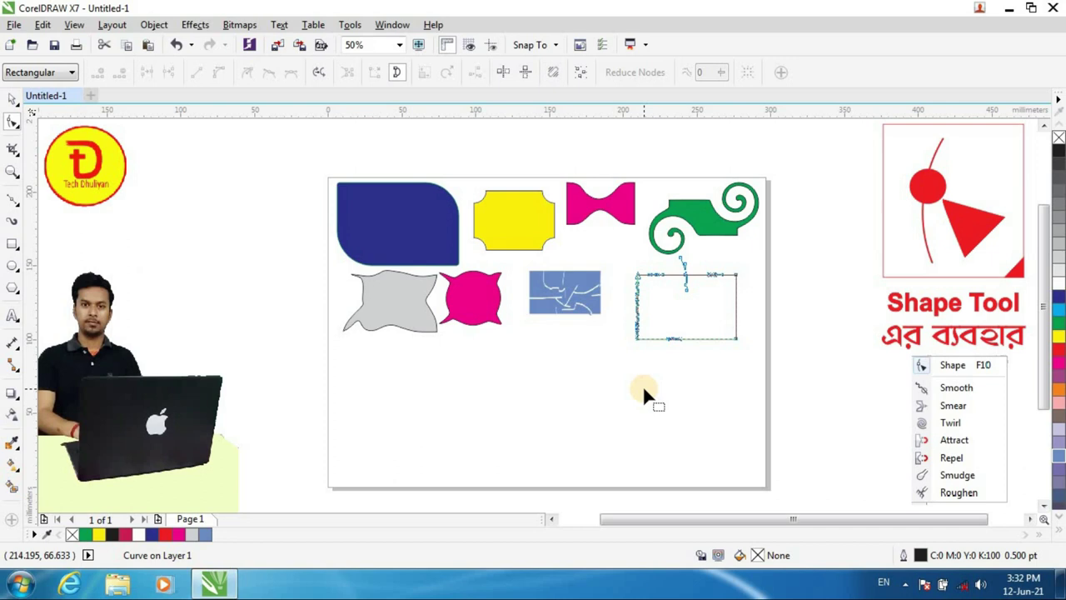
pyautogui.press('space')
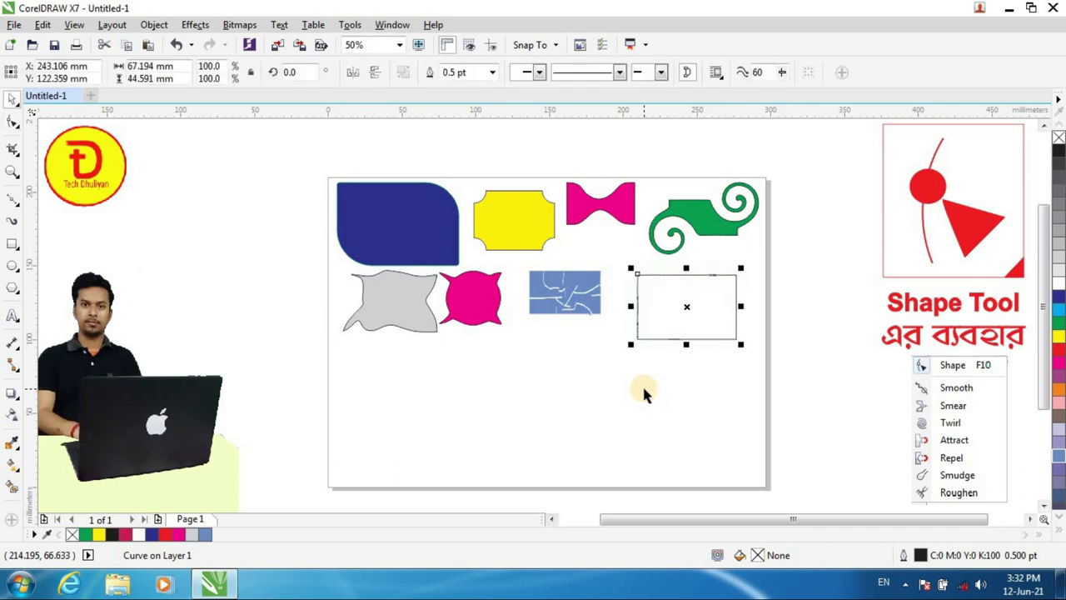